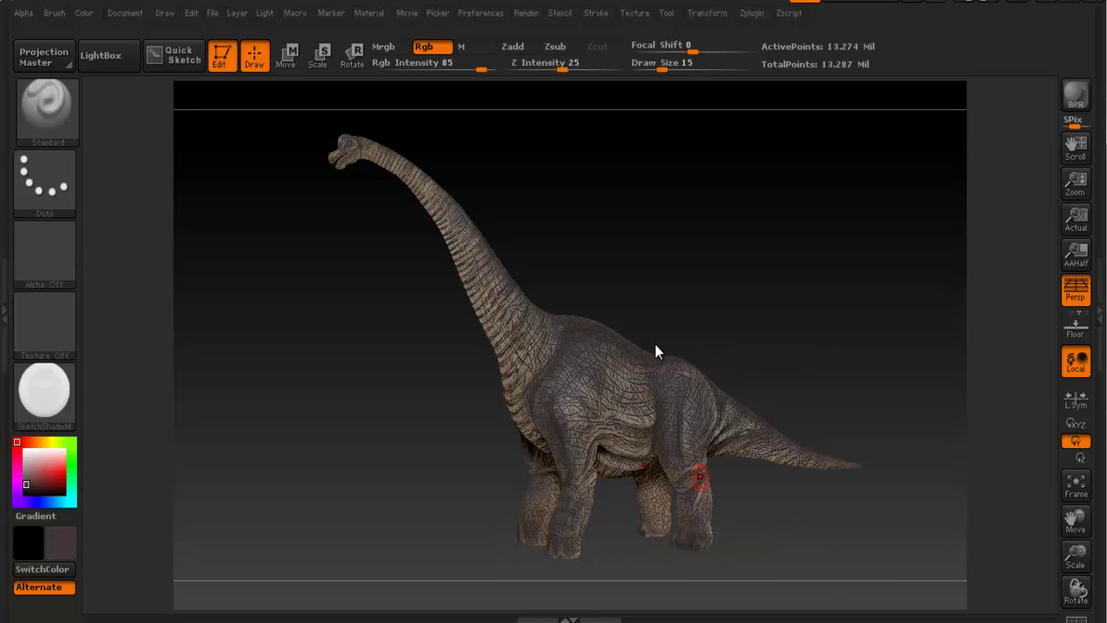
Step: Lower the high-resolution dinosaur mesh by several subdivision levels, down to the level with 52,062 active points
left_click_drag(654, 288, 636, 284)
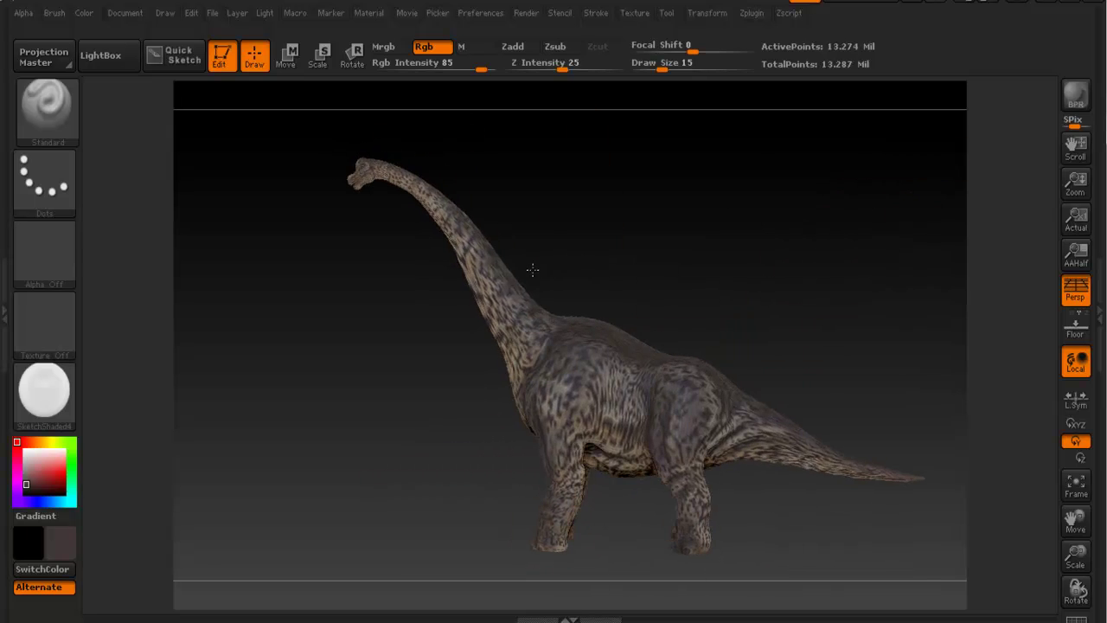
left_click_drag(531, 268, 551, 280)
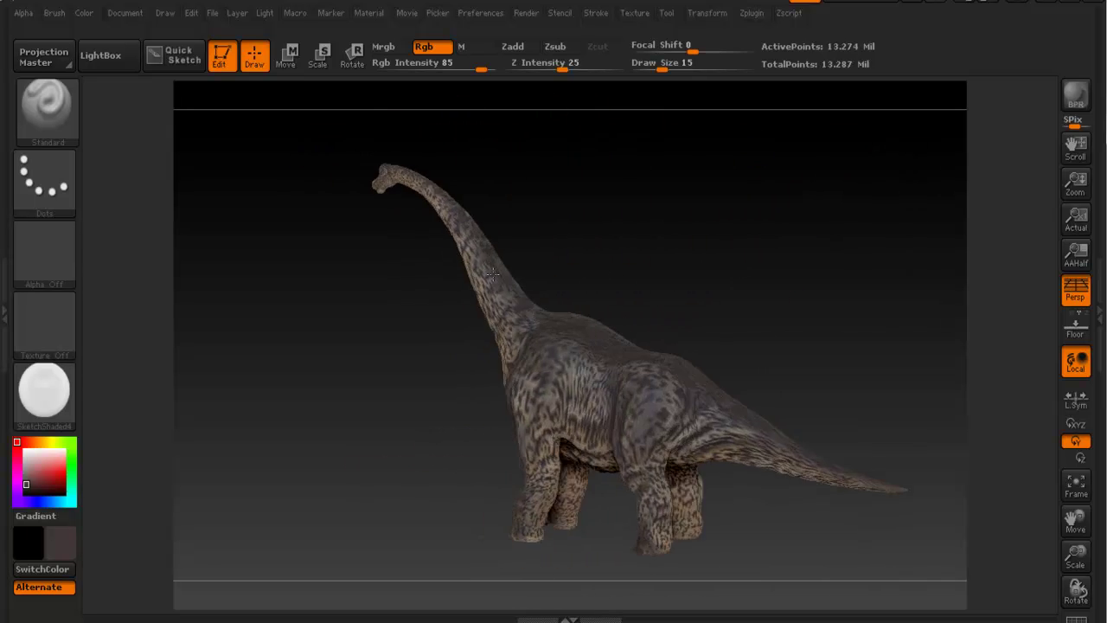
left_click_drag(709, 294, 654, 321)
left_click_drag(576, 277, 597, 273)
mouse_move(637, 304)
left_mouse_down()
mouse_move(608, 286)
mouse_move(624, 296)
left_mouse_up()
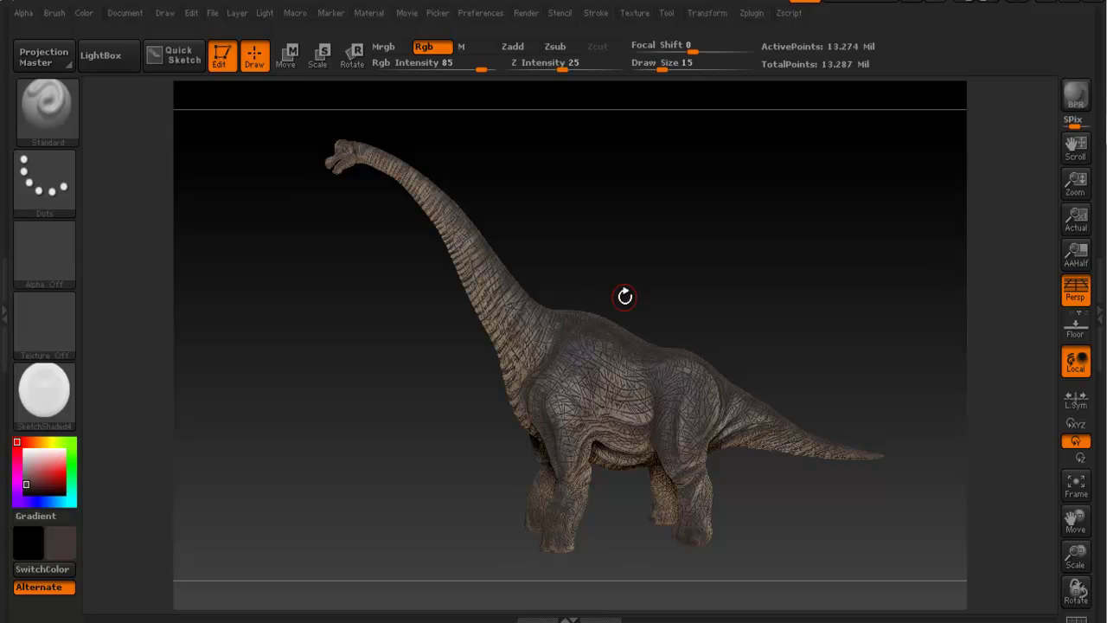
left_click_drag(549, 272, 613, 299)
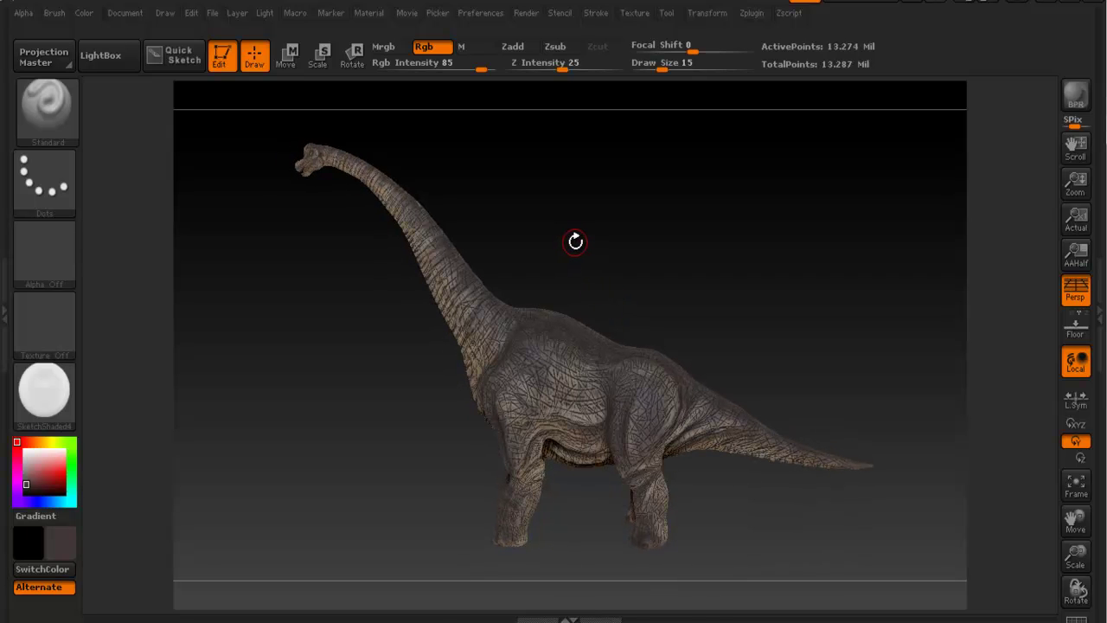
key("shift+d")
key("shift+d")
key("shift+d")
key("shift+d")
key("shift+d")
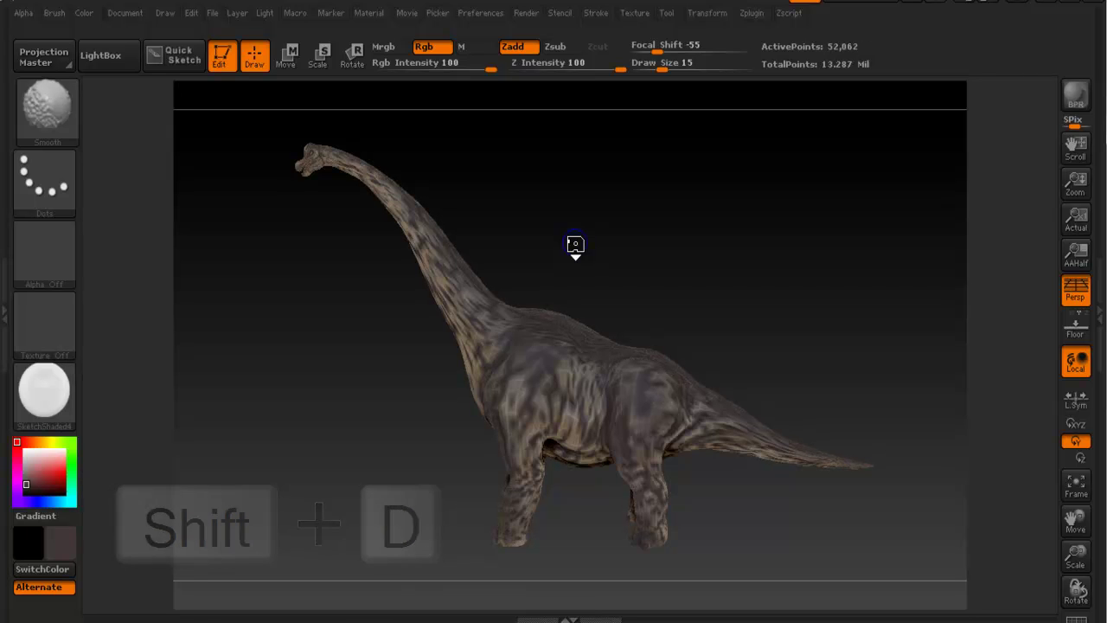
key("d")
Step: Examine the brachiosaurus reference picture in Windows Live Photo Gallery for the body pose and return to the sculpt
left_click_drag(576, 250, 734, 292)
mouse_move(734, 292)
right_mouse_down("alt")
mouse_move(638, 266)
mouse_move(731, 299)
mouse_move(677, 258)
right_mouse_up("alt")
mouse_move(746, 267)
right_mouse_down()
mouse_move(622, 253)
mouse_move(635, 234)
right_mouse_up()
right_click_drag(636, 233, 608, 228)
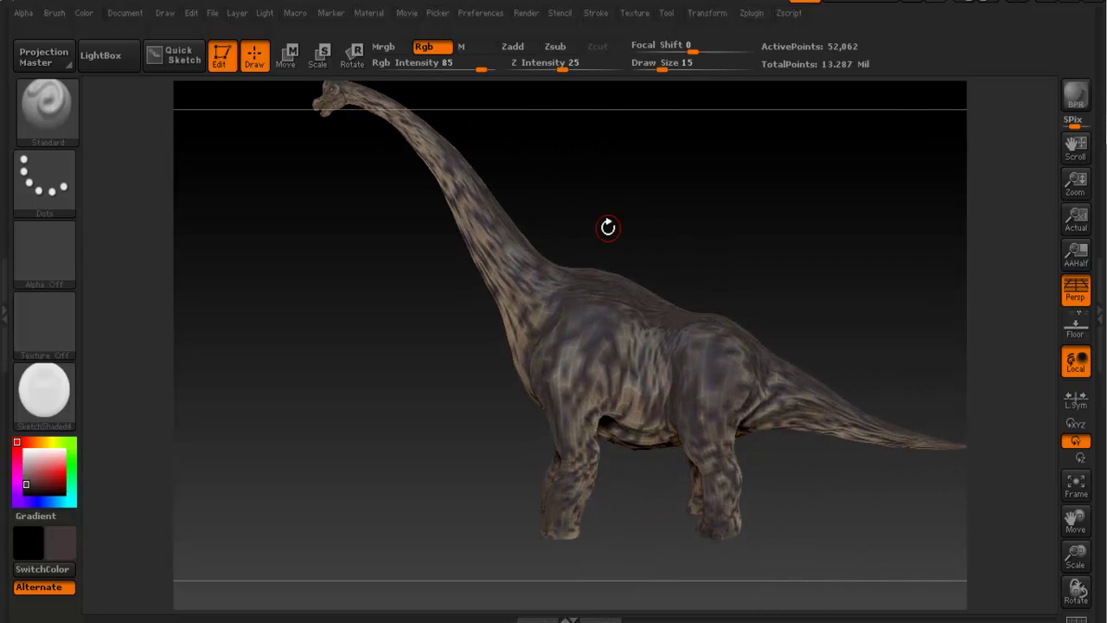
left_click_drag(608, 227, 606, 236)
mouse_move(570, 326)
right_mouse_down("ctrl")
mouse_move(533, 294)
mouse_move(510, 314)
right_mouse_up("ctrl")
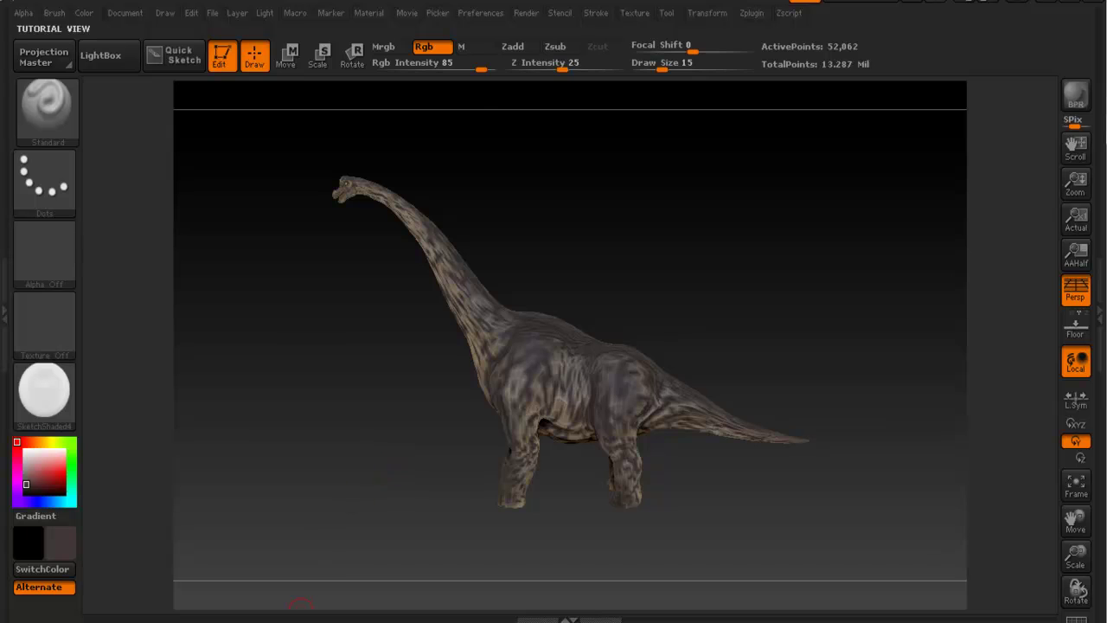
left_click(300, 621)
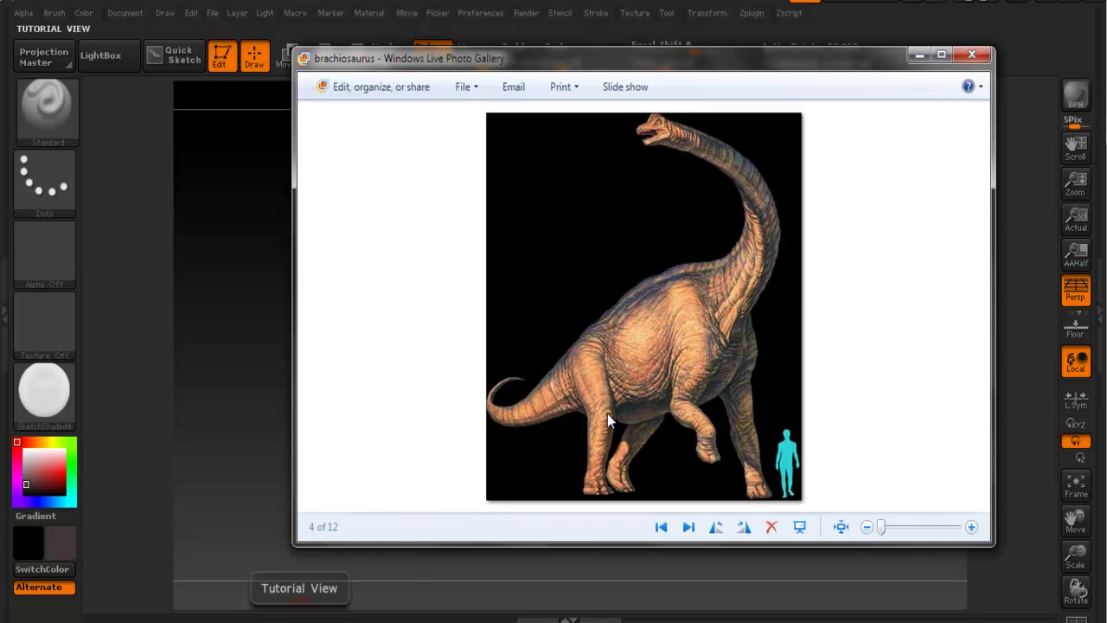
left_click(919, 55)
Step: In Rotate mode, mask the hindquarters and tail with a transpose line from the rear flank to the base of the neck
right_click_drag(575, 260, 531, 247)
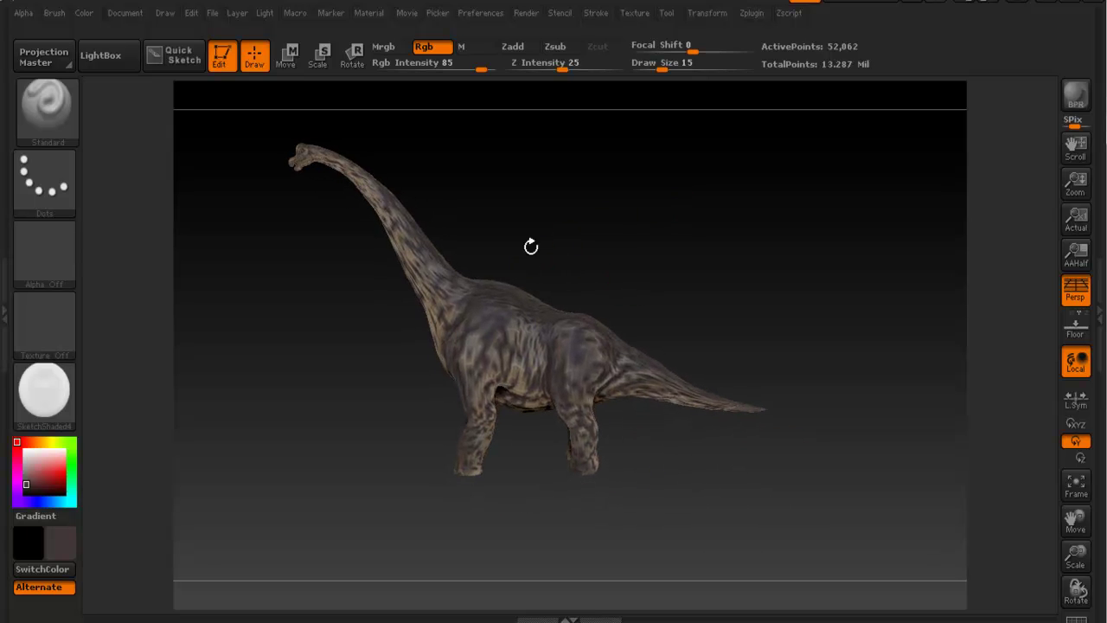
left_click(353, 59)
left_click_drag(643, 262, 616, 289)
right_click_drag(616, 289, 632, 294)
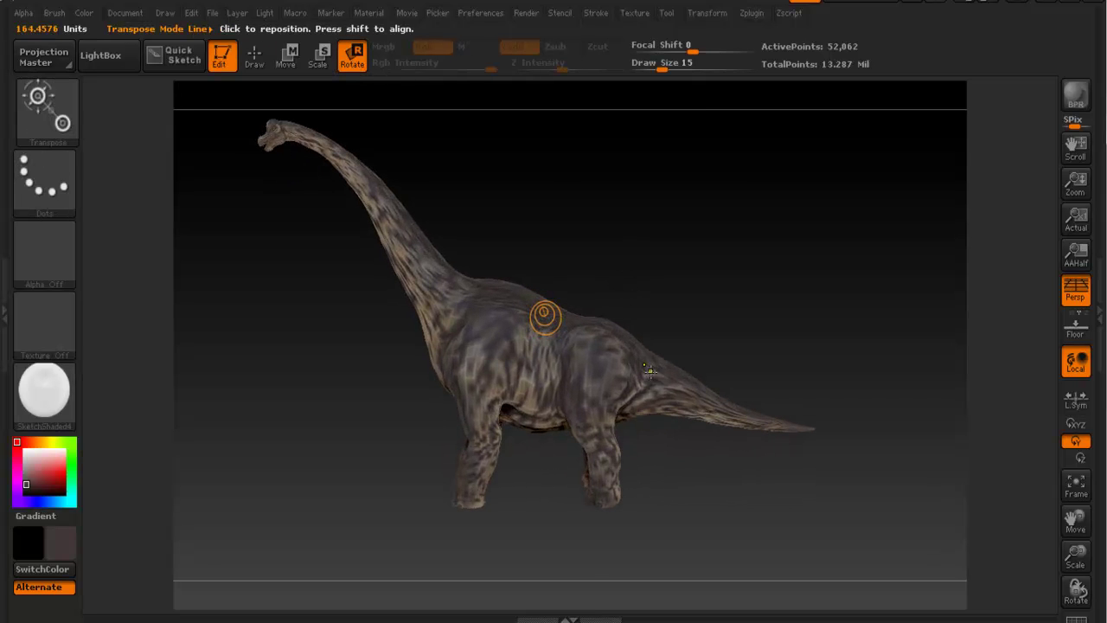
mouse_move(637, 372)
left_mouse_down()
mouse_move(434, 283)
mouse_move(452, 331)
mouse_move(418, 312)
mouse_move(417, 291)
left_mouse_up()
right_click_drag(740, 319, 602, 259)
left_click_drag(601, 259, 762, 320)
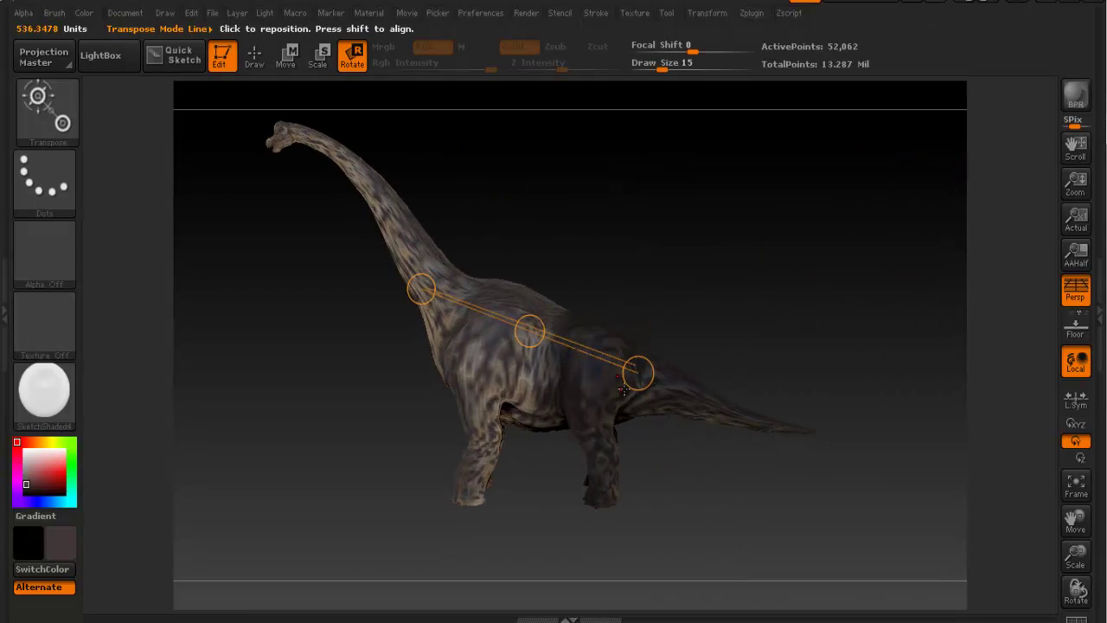
Step: Try to rotate the unmasked neck and front body with the transpose line, undoing each rotation
left_click_drag(615, 263, 627, 299, "alt")
left_click_drag(515, 259, 567, 208)
key("ctrl+z")
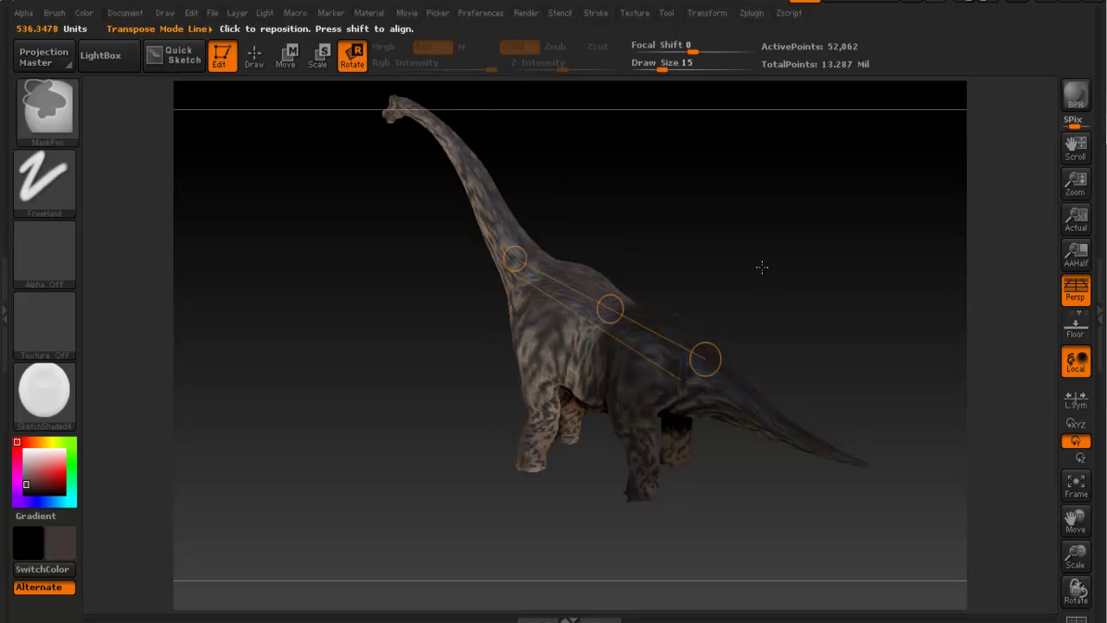
left_click_drag(628, 262, 661, 238)
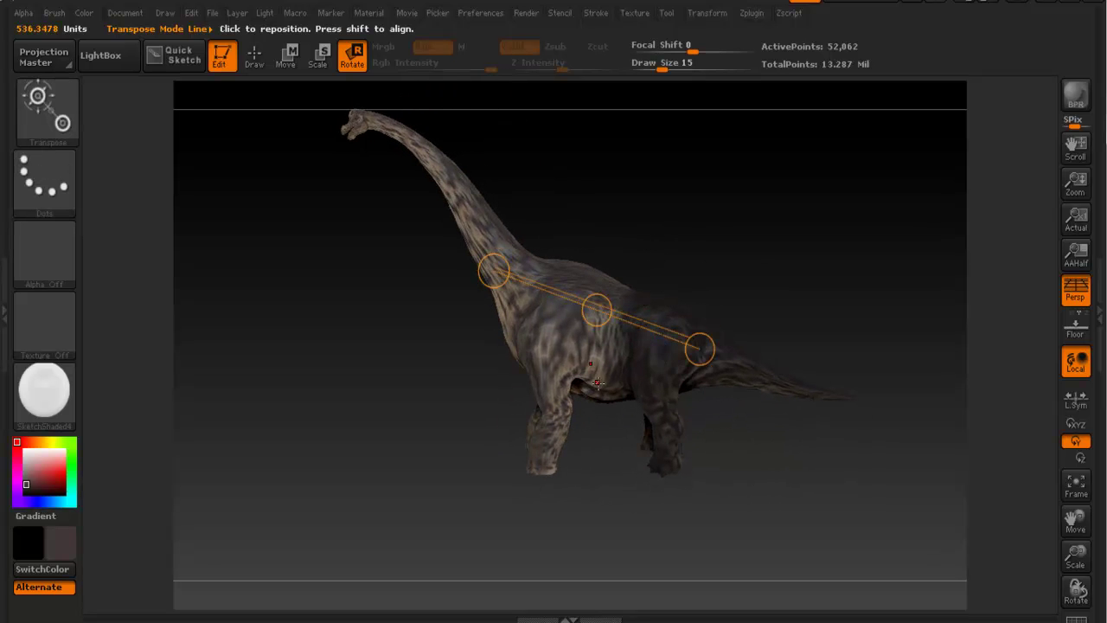
left_click_drag(704, 251, 661, 278)
left_click_drag(506, 268, 461, 283)
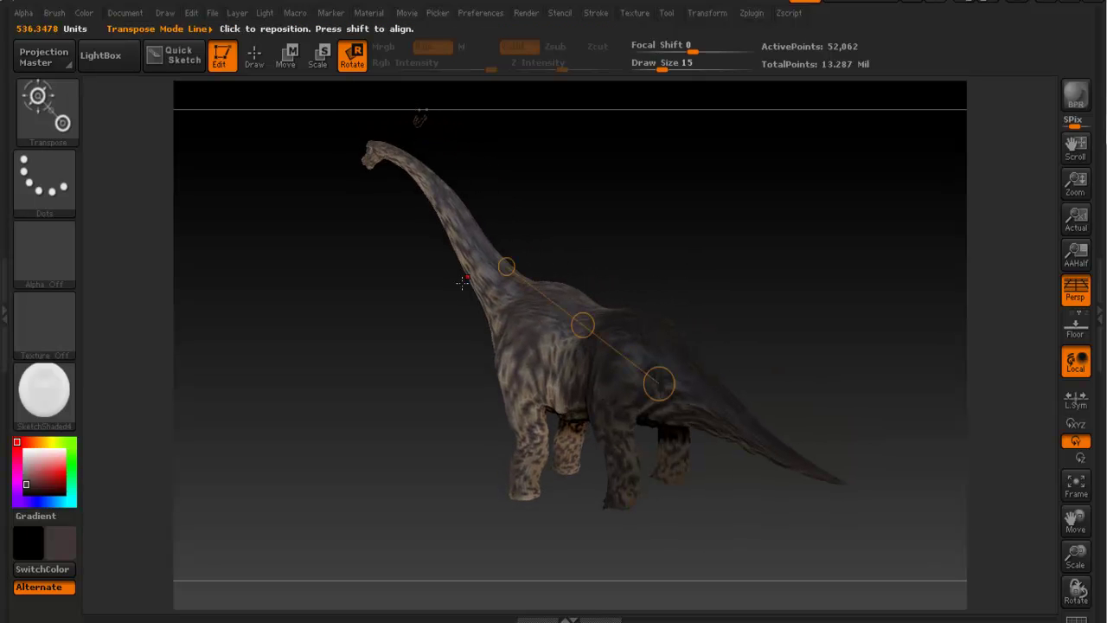
left_click_drag(664, 243, 649, 277, "alt")
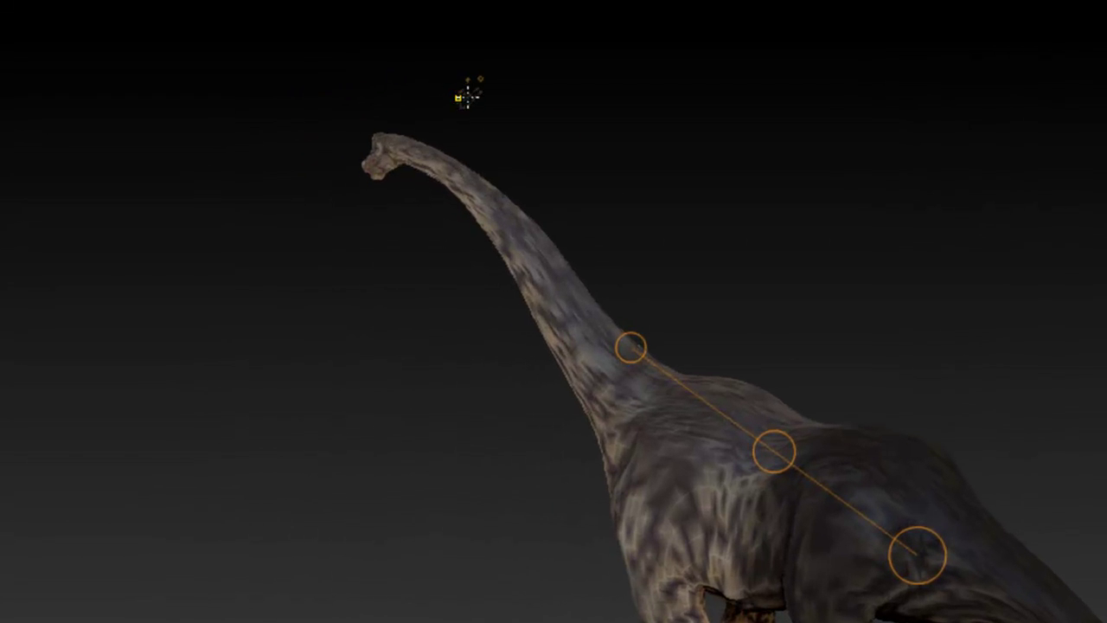
key("ctrl+z")
Step: Remove the mask around the head, including the eyes and inner mouth parts, while keeping the hindquarters masked
left_click_drag(714, 121, 1087, 286, "alt")
left_click_drag(842, 131, 733, 251, "alt")
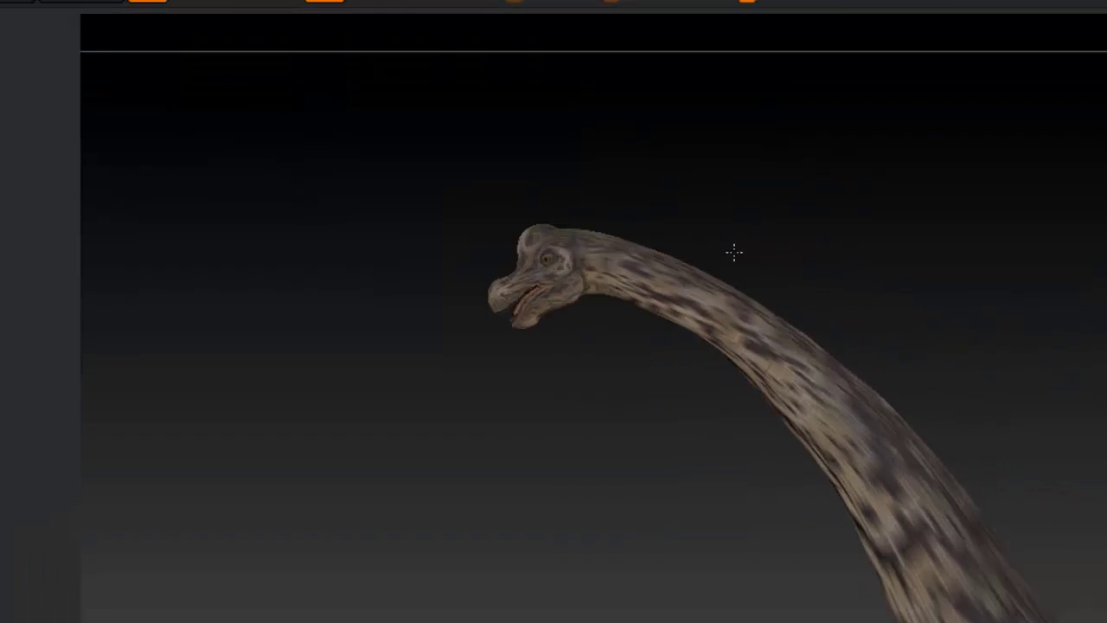
right_click_drag(733, 251, 705, 237, "ctrl")
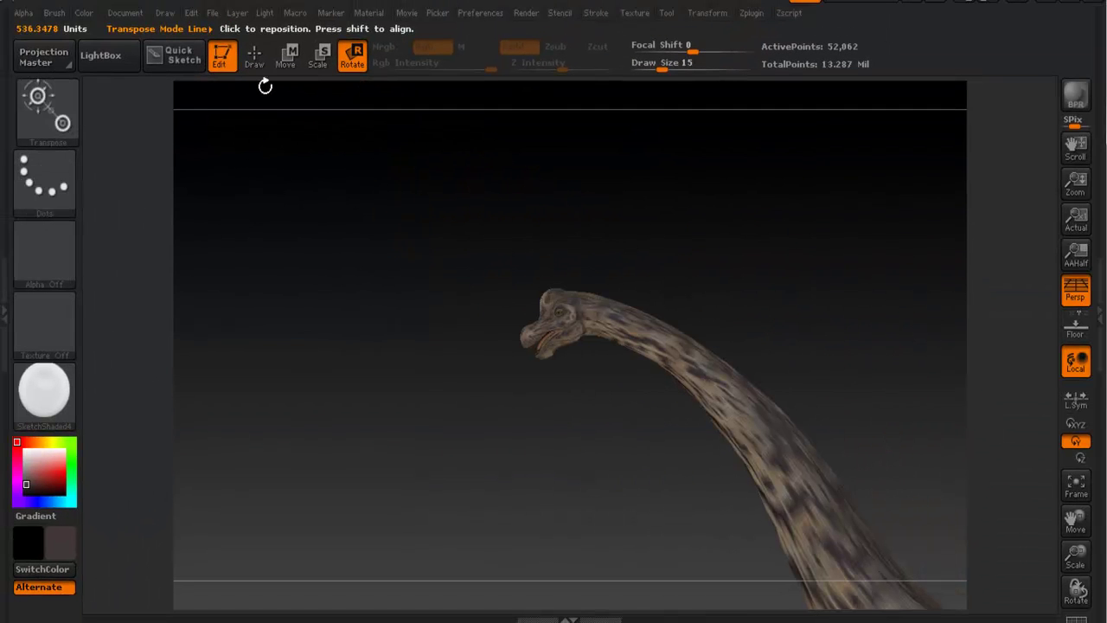
left_click(252, 64)
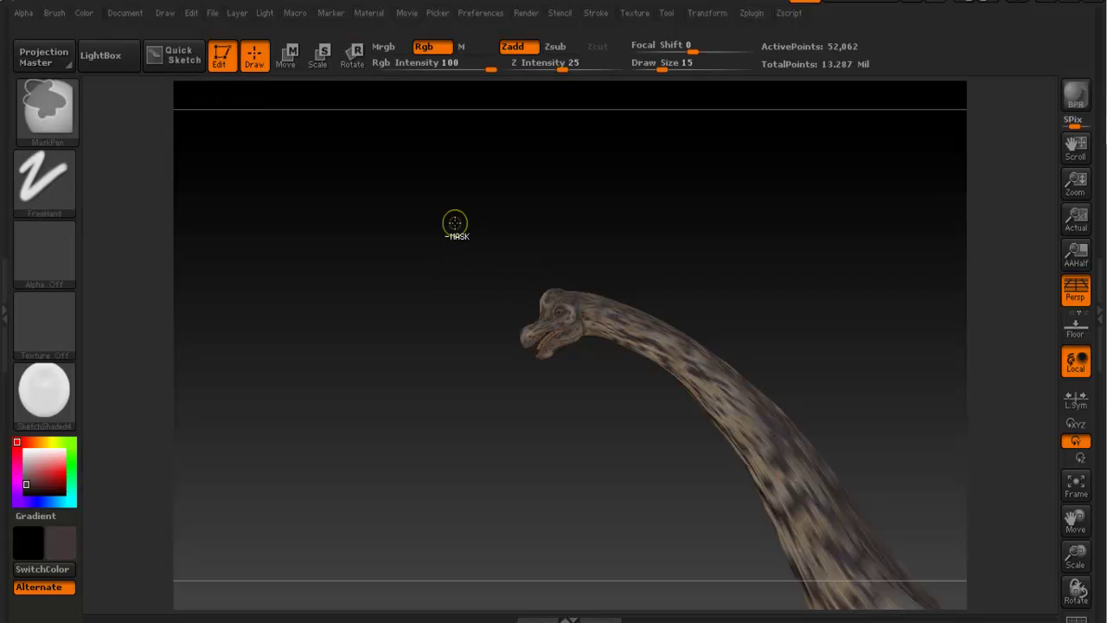
left_click_drag(445, 209, 638, 436, "ctrl")
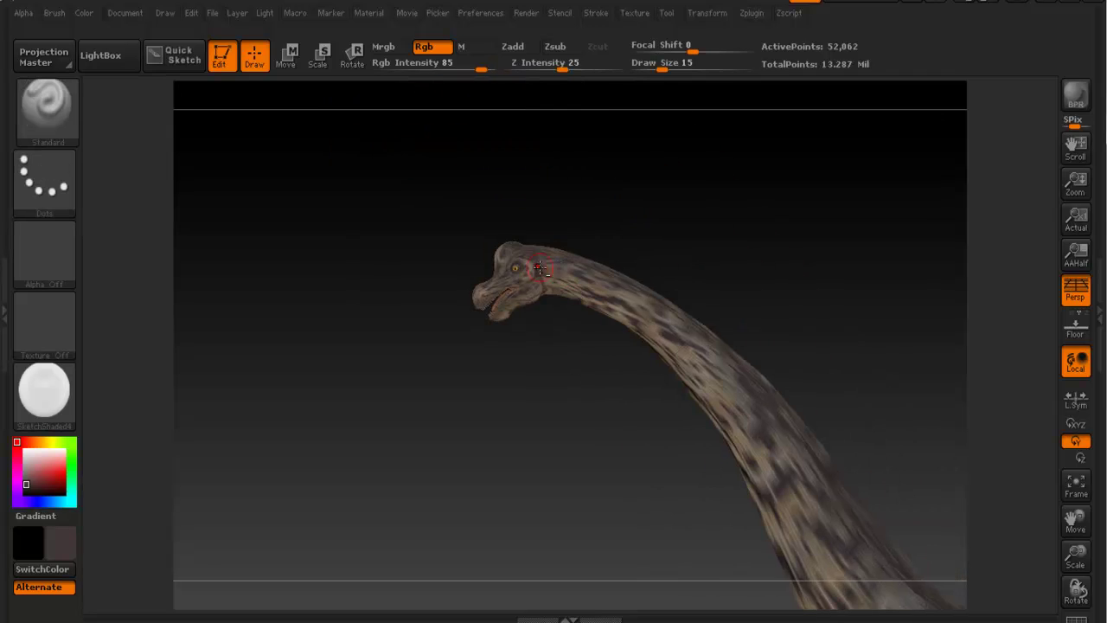
right_click_drag(539, 268, 603, 315, "alt")
right_click_drag(603, 314, 592, 372, "ctrl")
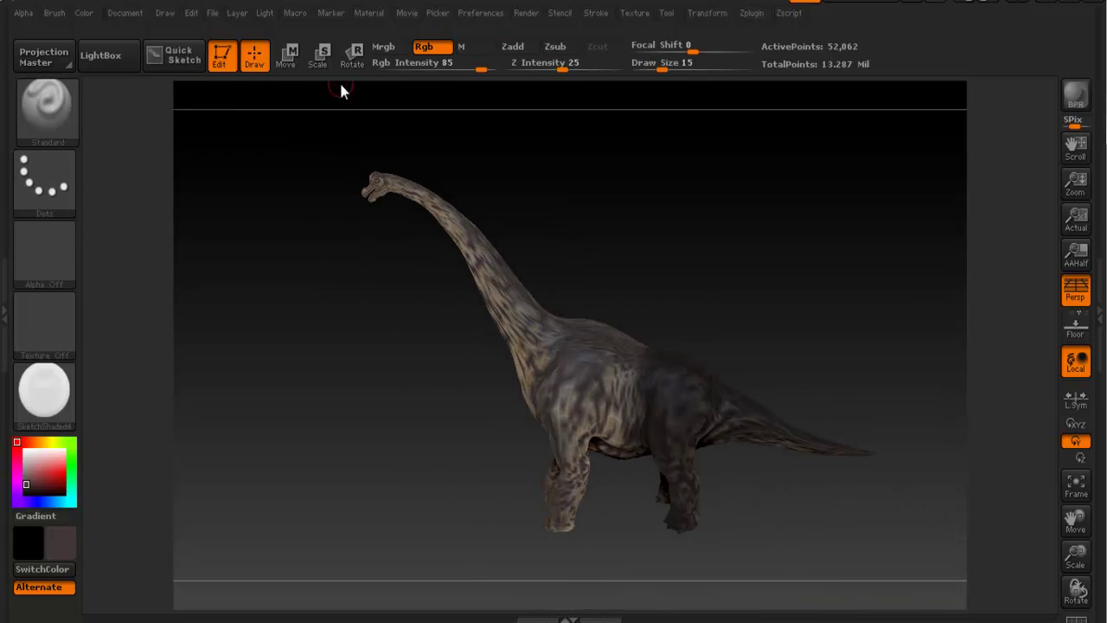
Step: From below, place a transpose line from the belly to the head and rotate the front body and neck sideways
left_click(352, 54)
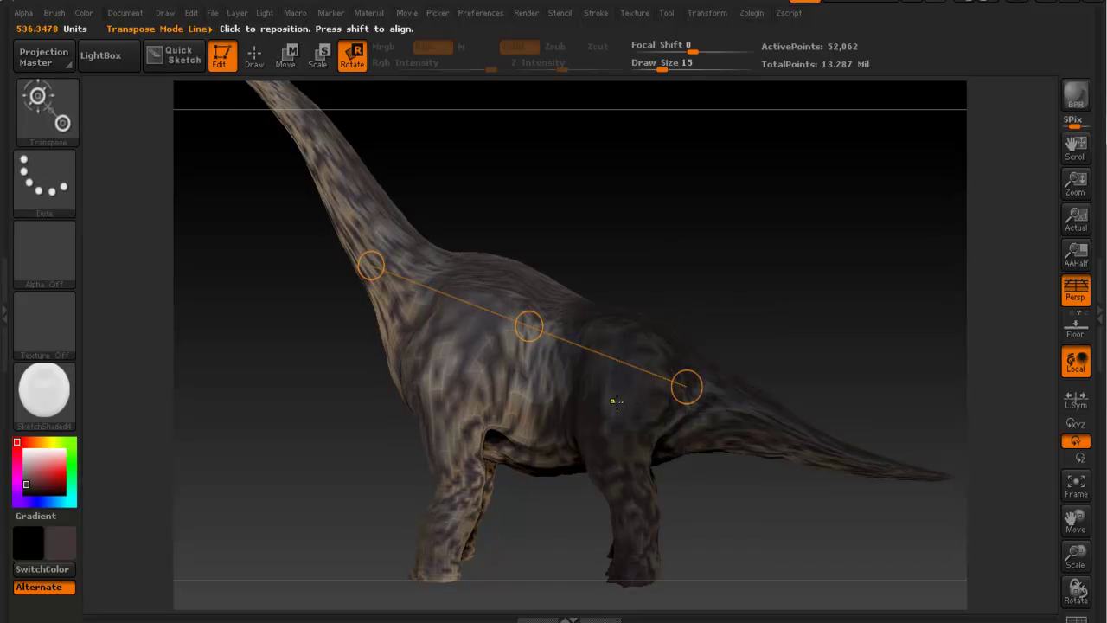
left_click_drag(732, 290, 703, 275)
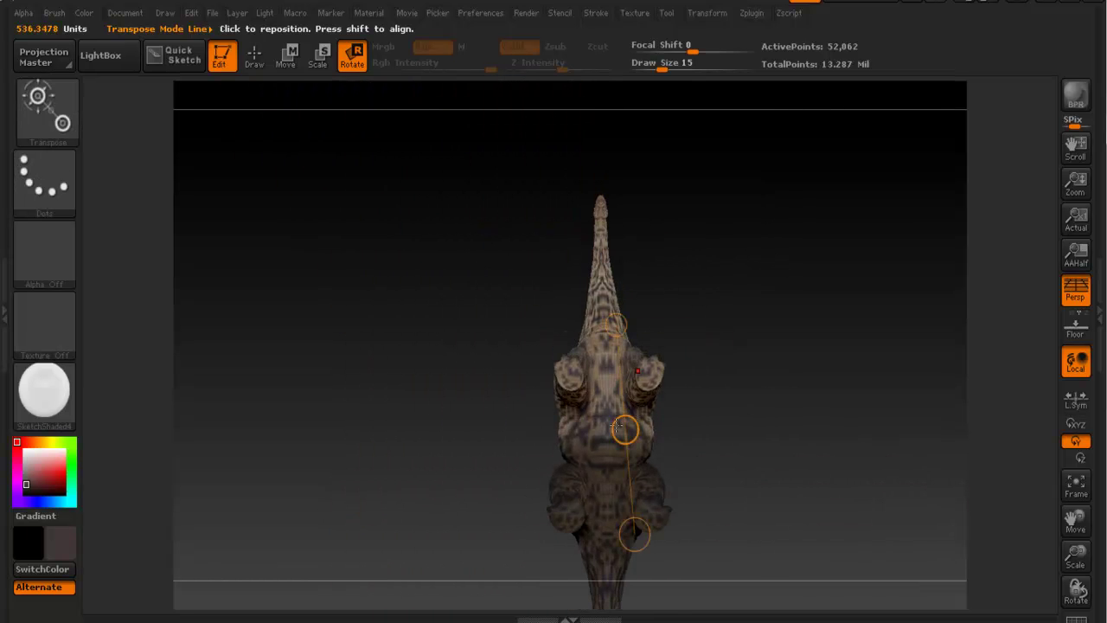
mouse_move(608, 437)
left_mouse_down()
mouse_move(604, 339)
mouse_move(607, 386)
mouse_move(624, 407)
mouse_move(604, 366)
mouse_move(591, 235)
mouse_move(599, 196)
mouse_move(637, 202)
mouse_move(543, 203)
mouse_move(597, 198)
left_mouse_up()
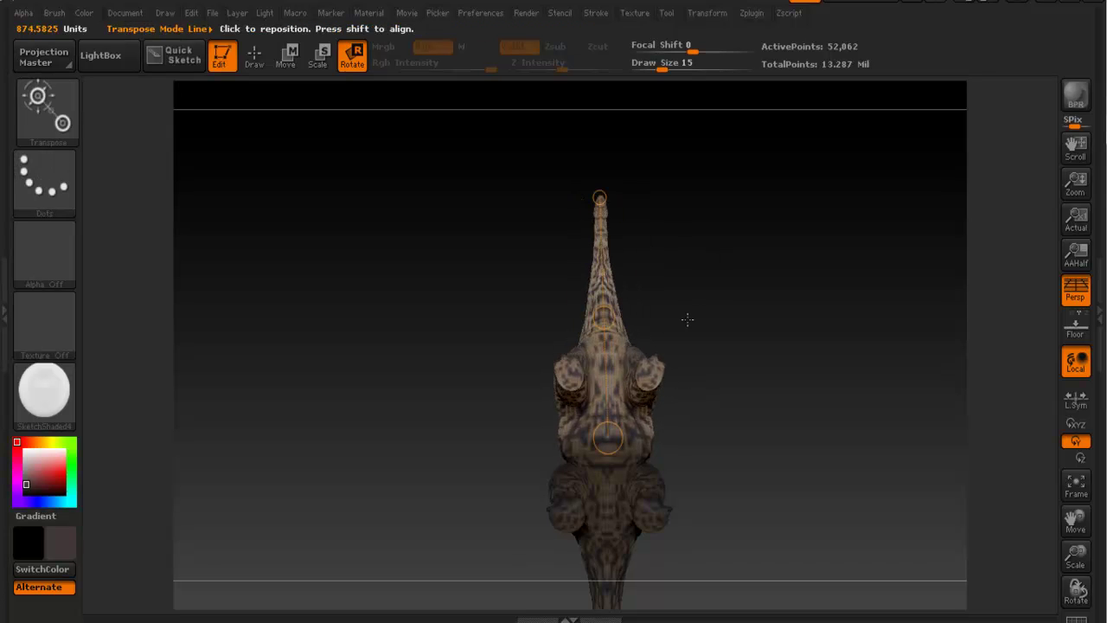
left_click_drag(616, 332, 614, 304)
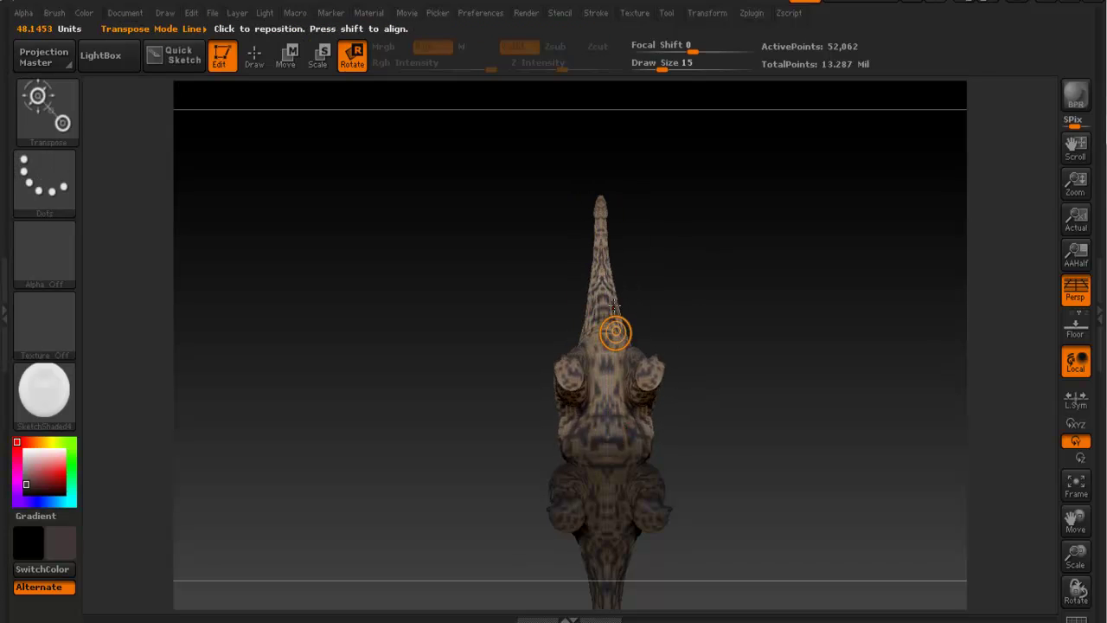
mouse_move(603, 437)
left_mouse_down()
mouse_move(598, 216)
mouse_move(601, 197)
mouse_move(627, 200)
left_mouse_up()
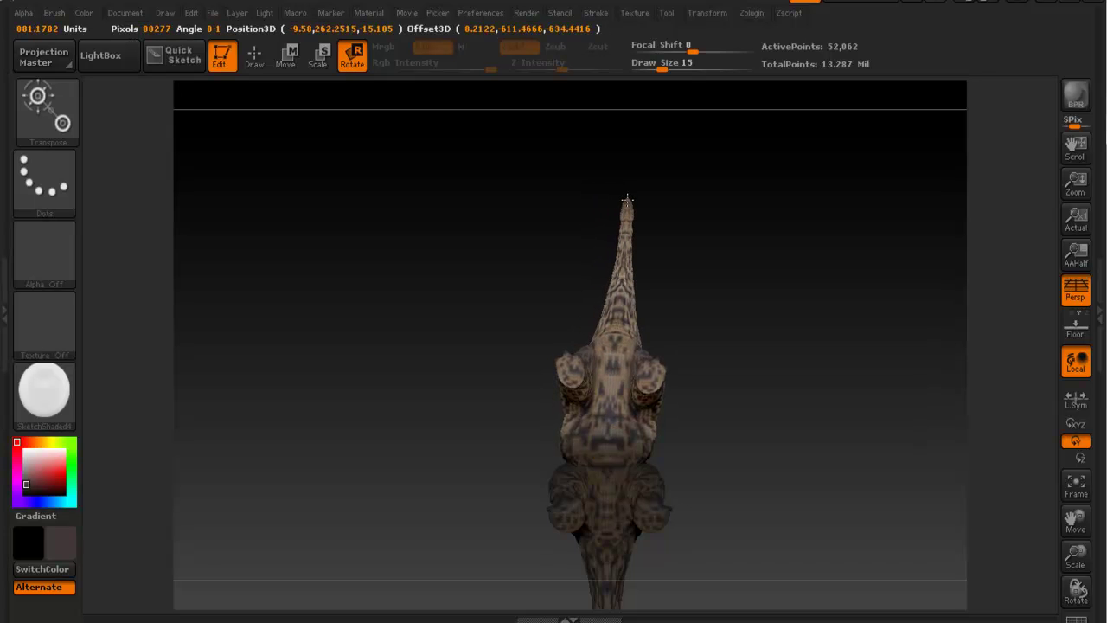
Step: Paint extra mask with the MaskPen brush over the flanks and belly just ahead of the hind legs, on both sides
left_click_drag(767, 251, 806, 485)
left_click_drag(820, 305, 684, 308)
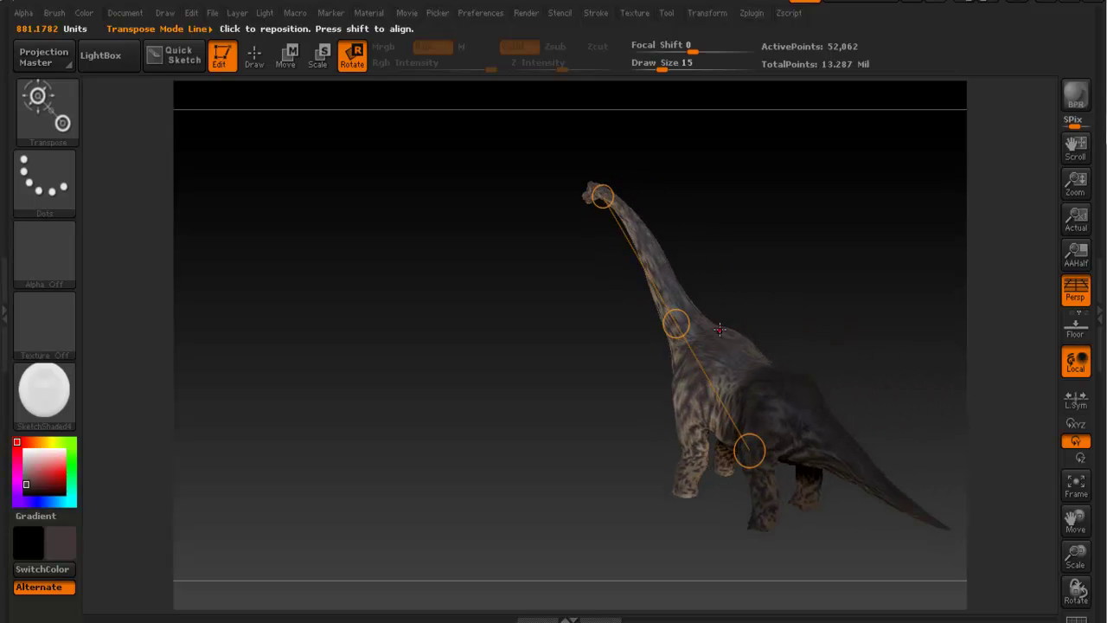
left_click_drag(797, 320, 731, 292, "alt")
right_click_drag(732, 292, 713, 284, "alt")
right_click_drag(713, 283, 736, 264)
mouse_move(735, 264)
left_mouse_down()
mouse_move(828, 321)
mouse_move(650, 242)
mouse_move(709, 230)
mouse_move(647, 250)
mouse_move(611, 407)
mouse_move(603, 400)
mouse_move(658, 313)
mouse_move(655, 239)
mouse_move(653, 252)
left_mouse_up()
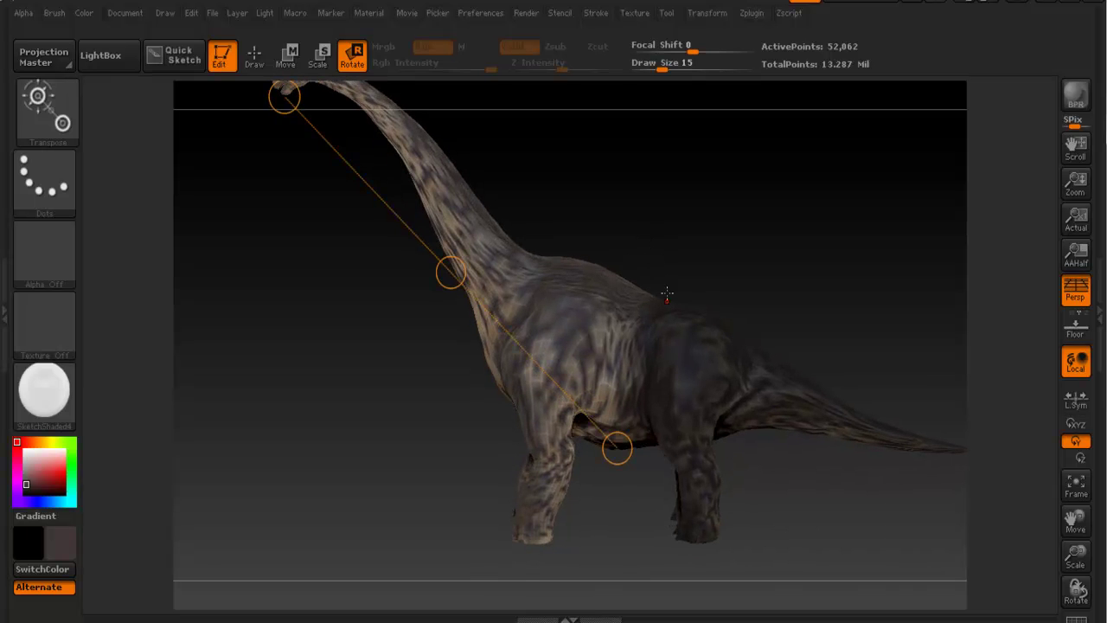
key("q")
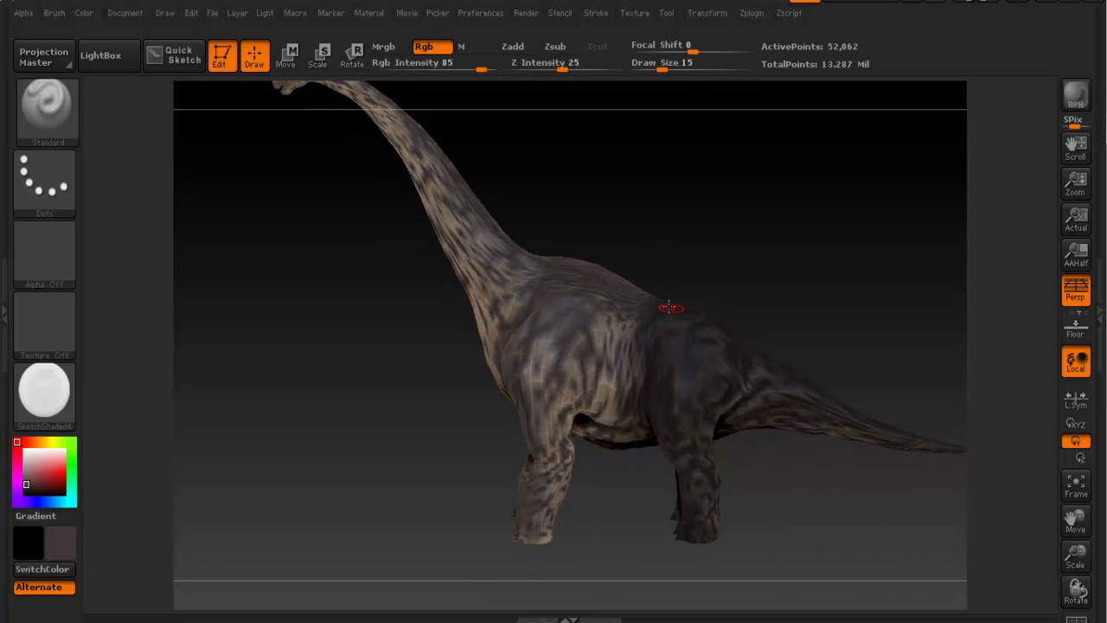
key("ctrl")
left_click_drag(638, 308, 610, 447, "ctrl")
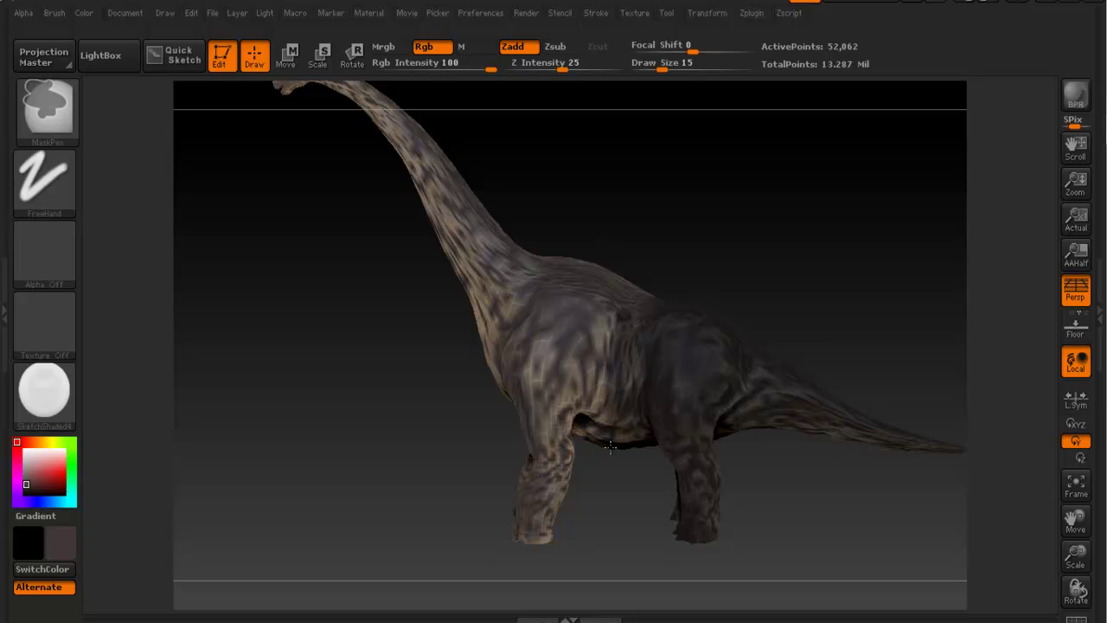
left_click_drag(791, 299, 574, 346)
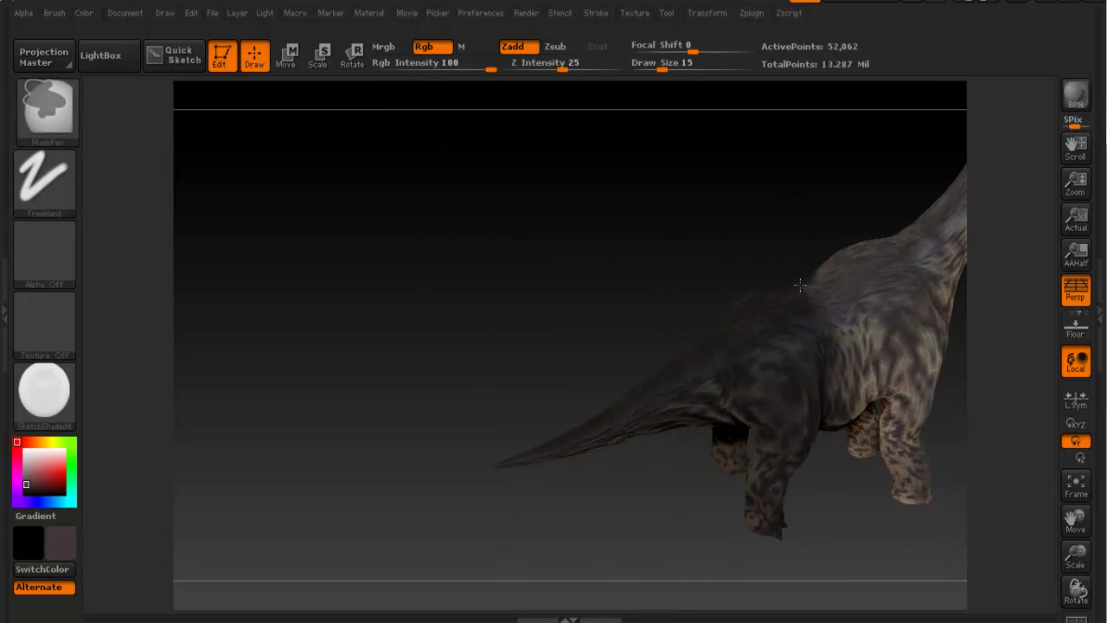
mouse_move(841, 363)
left_mouse_down("ctrl")
mouse_move(839, 434)
mouse_move(705, 432)
mouse_move(687, 420)
left_mouse_up("ctrl")
mouse_move(693, 321)
left_mouse_down("ctrl")
mouse_move(708, 406)
mouse_move(714, 351)
left_mouse_up("ctrl")
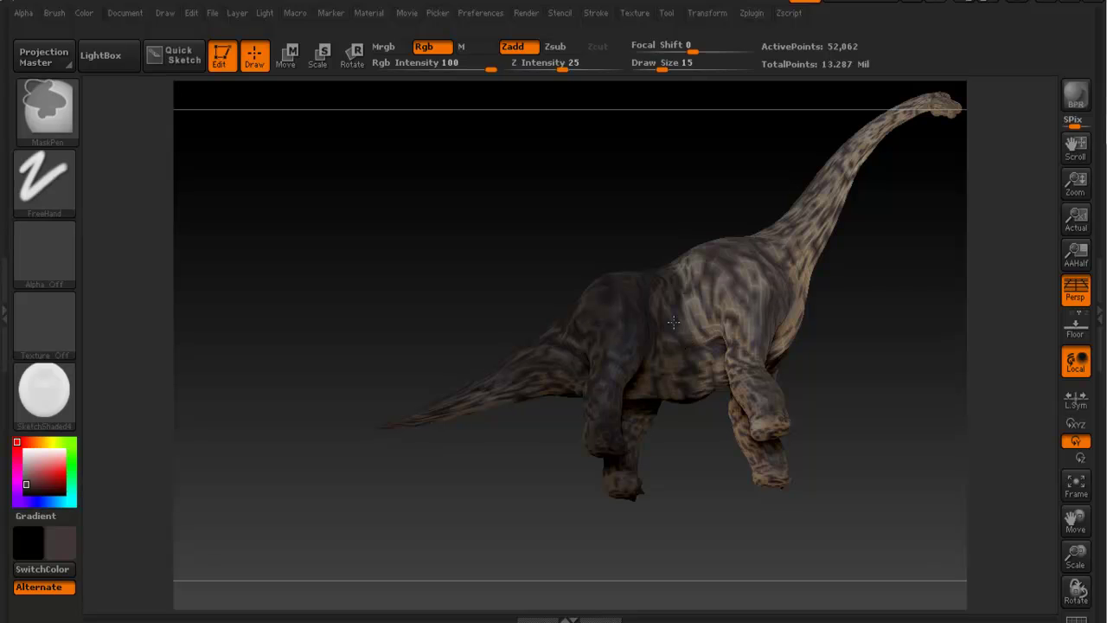
left_click_drag(664, 255, 694, 358, "ctrl")
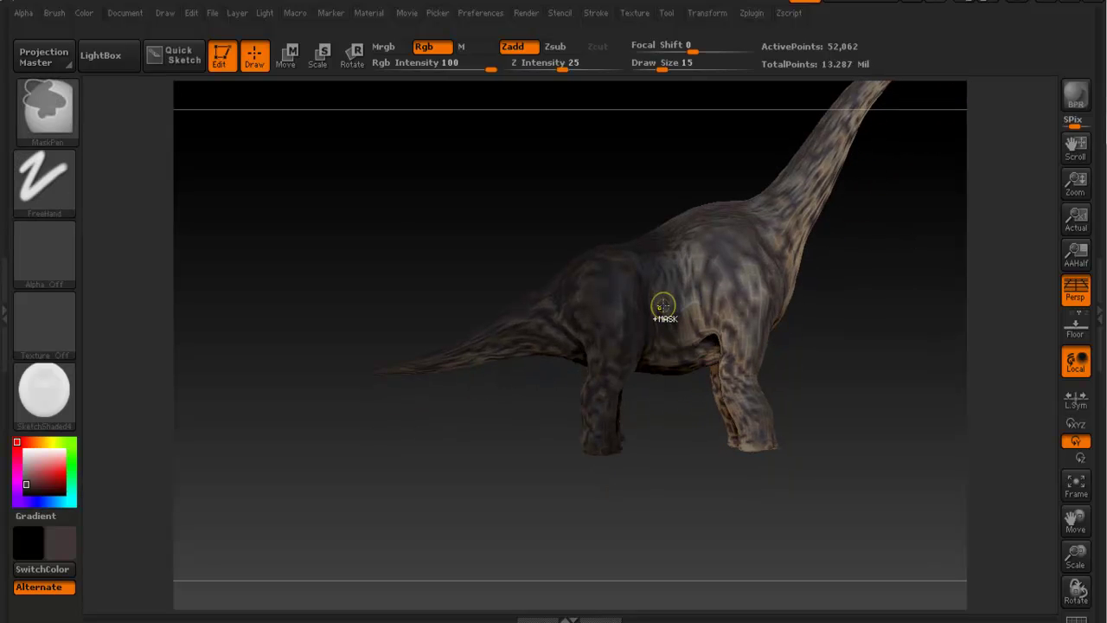
Step: Redraw the belly-to-head transpose line from below and rotate the unmasked front body and neck sideways again
right_click_drag(664, 283, 626, 322, "alt")
key("r")
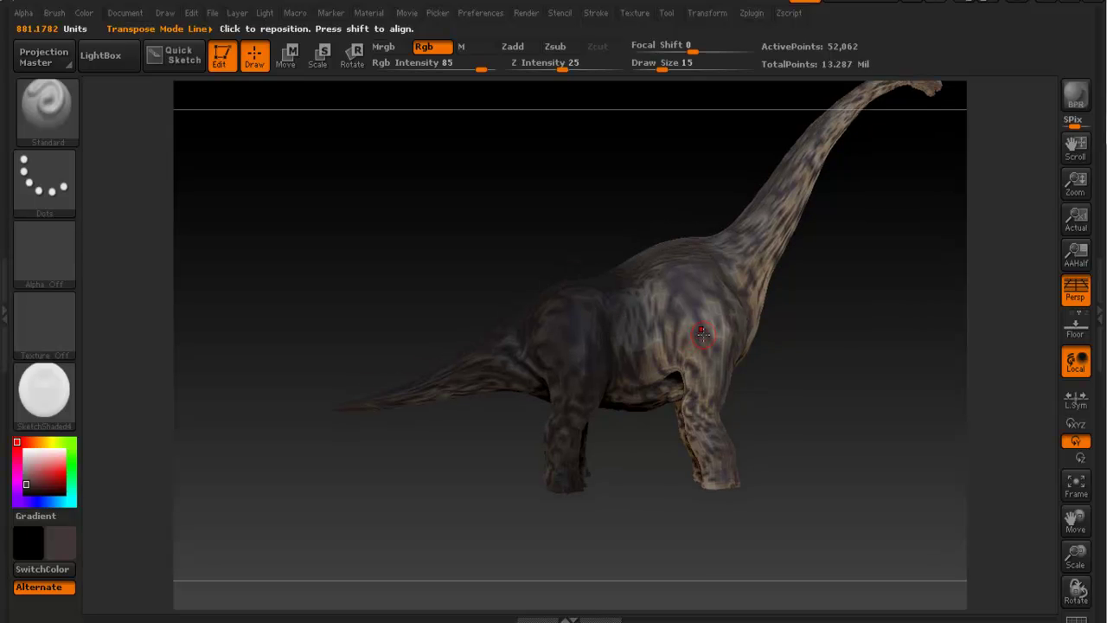
left_click_drag(822, 360, 738, 388, "alt")
left_click_drag(830, 416, 733, 232)
right_click_drag(721, 214, 714, 357, "alt")
mouse_move(603, 481)
left_mouse_down()
mouse_move(606, 208)
mouse_move(649, 222)
mouse_move(640, 218)
left_mouse_up()
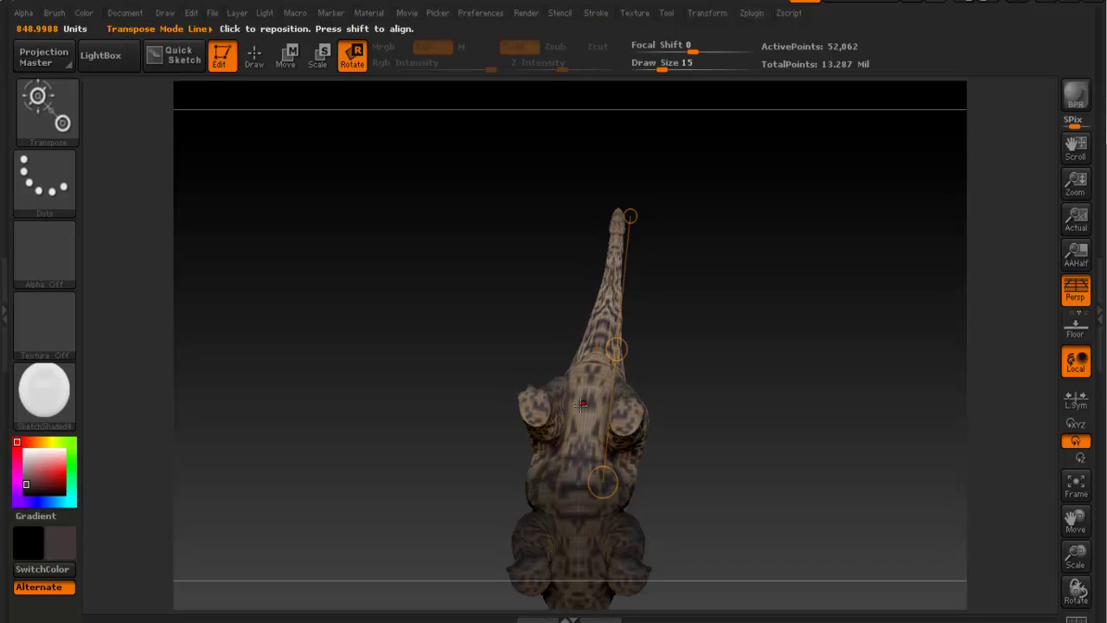
left_click_drag(575, 456, 595, 278)
left_click_drag(618, 211, 626, 215)
Step: From the front, spin the unmasked front body and neck around the belly-to-head transpose line
left_click_drag(719, 287, 753, 382)
mouse_move(753, 382)
right_mouse_down()
mouse_move(710, 368)
mouse_move(749, 339)
mouse_move(734, 384)
mouse_move(744, 323)
mouse_move(730, 322)
right_mouse_up()
mouse_move(608, 295)
left_mouse_down()
mouse_move(575, 234)
mouse_move(588, 257)
left_mouse_up()
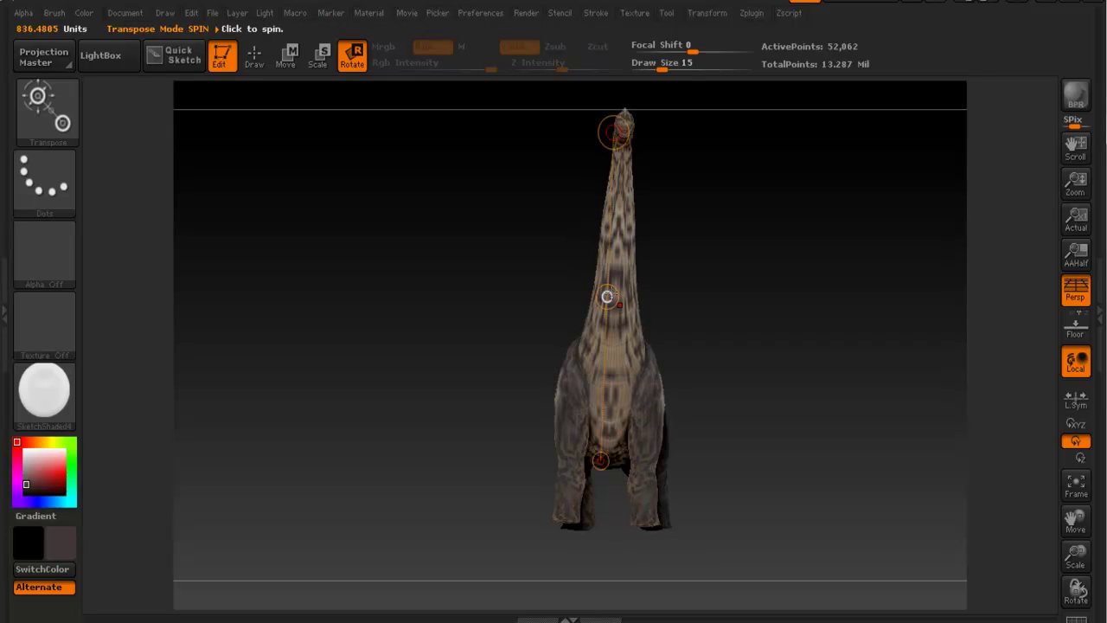
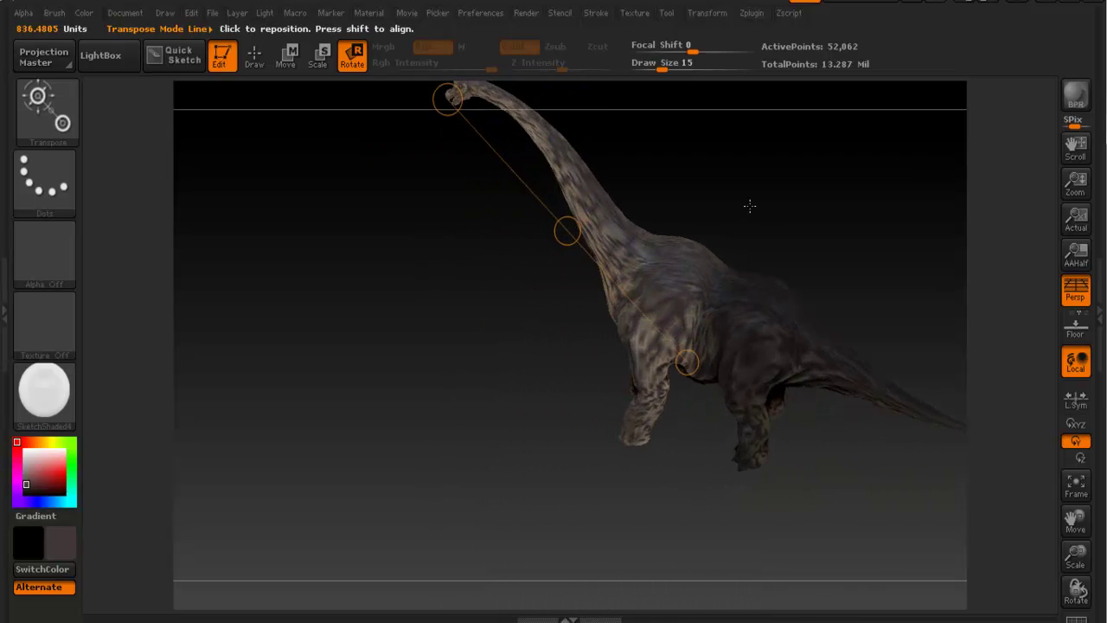
Step: Check the mask edge ahead of the hind legs from both sides and soften it
key("q")
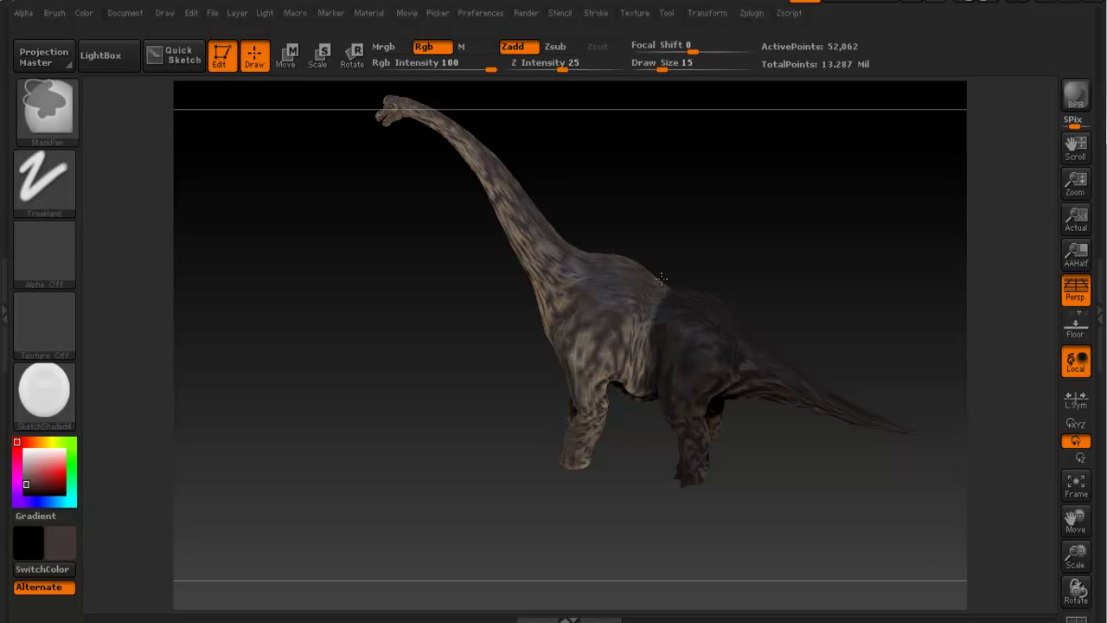
left_click_drag(761, 292, 559, 300)
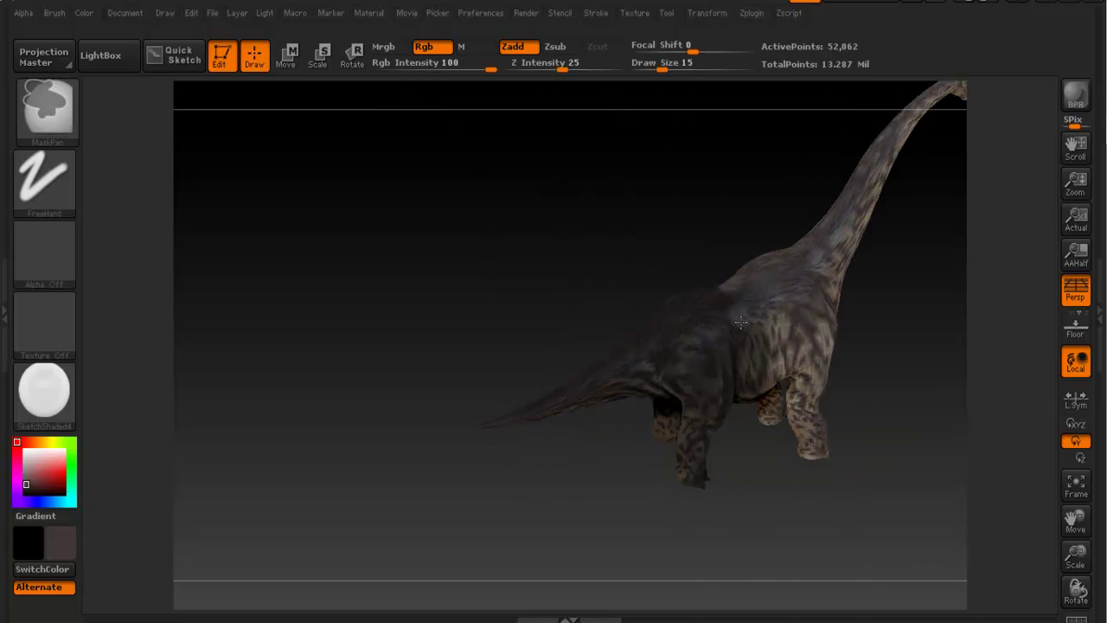
right_click_drag(758, 353, 746, 420)
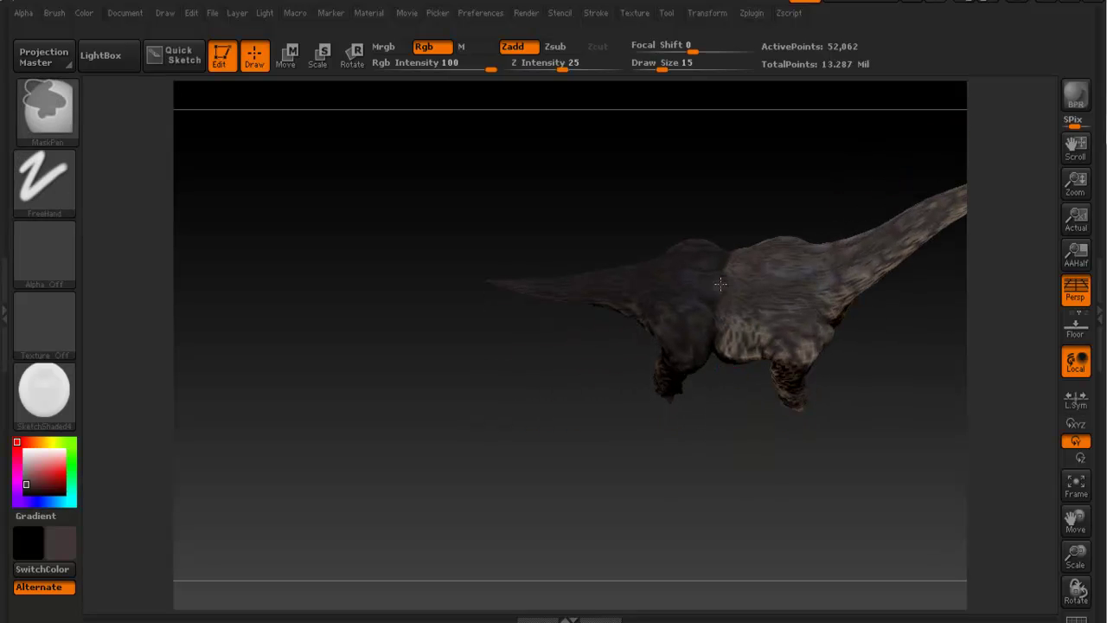
mouse_move(763, 371)
right_mouse_down()
mouse_move(770, 350)
mouse_move(772, 385)
mouse_move(686, 319)
mouse_move(672, 256)
right_mouse_up()
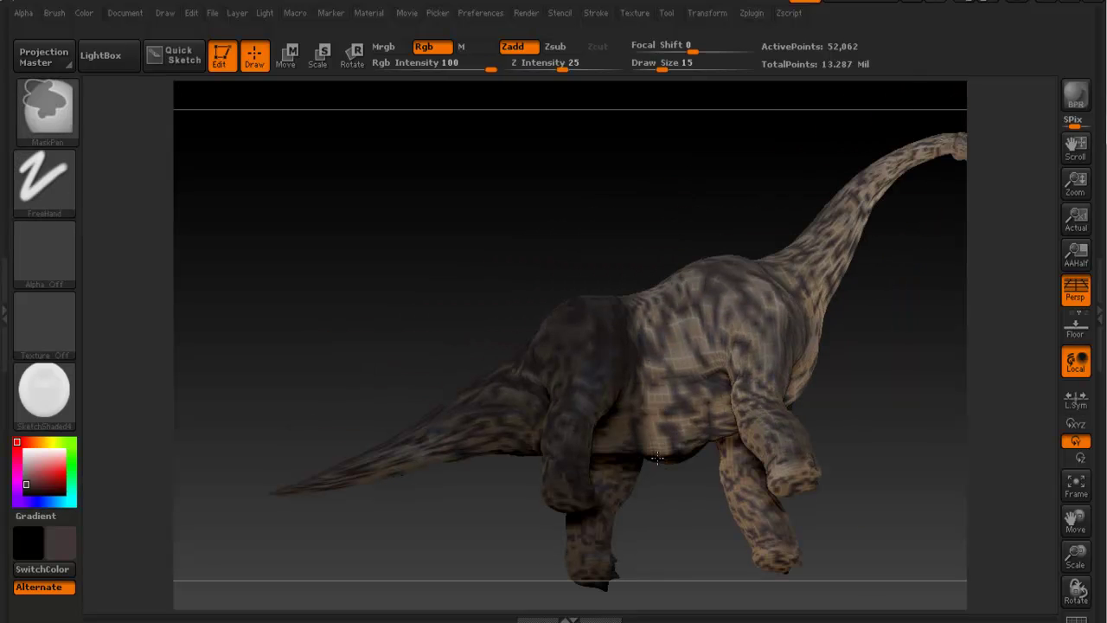
right_click_drag(672, 302, 647, 364)
left_click(600, 320, "ctrl")
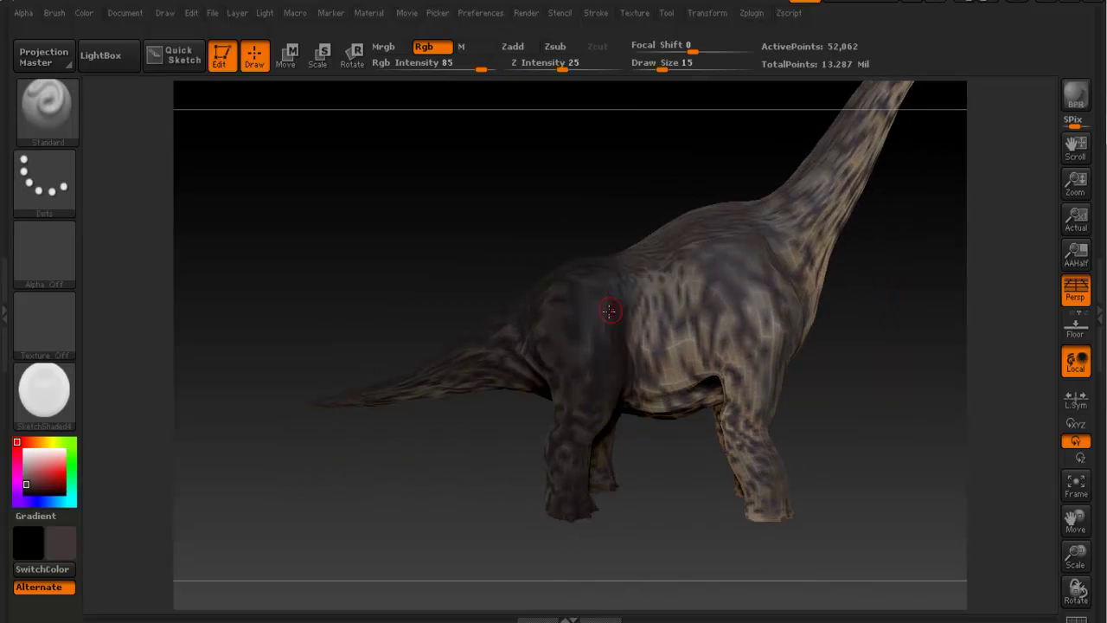
Step: From above, place a transpose line from the back to the head and spin the front body and neck around it
key("r")
mouse_move(833, 348)
right_mouse_down("alt")
mouse_move(720, 401)
mouse_move(779, 331)
right_mouse_up("alt")
mouse_move(778, 331)
left_mouse_down()
mouse_move(724, 354)
mouse_move(731, 366)
mouse_move(699, 319)
mouse_move(642, 324)
mouse_move(699, 346)
mouse_move(634, 317)
mouse_move(631, 326)
left_mouse_up()
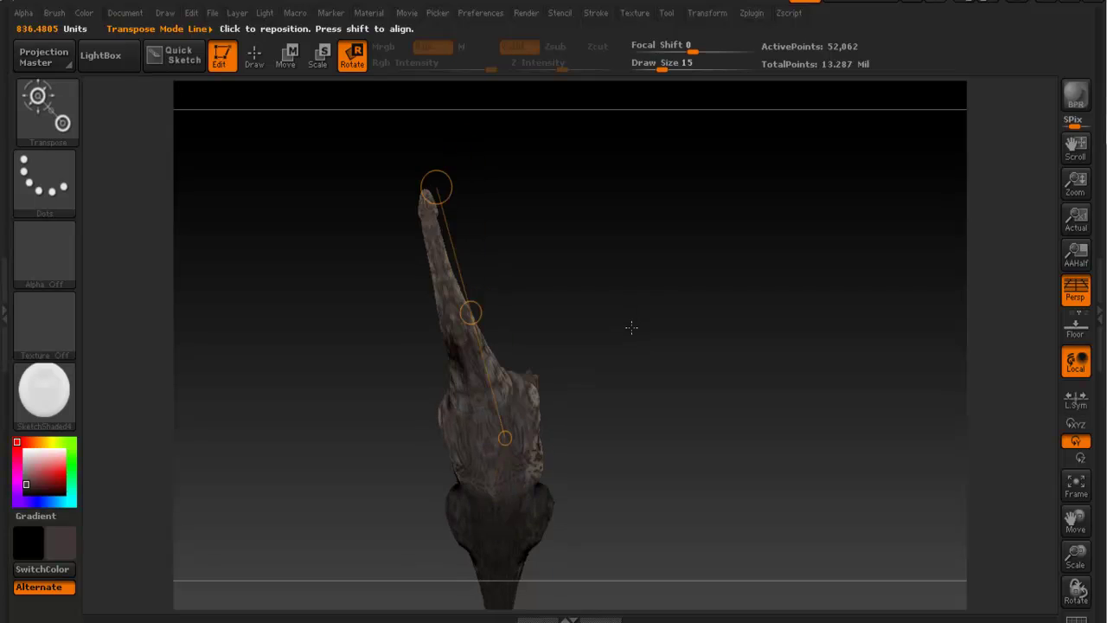
right_click_drag(629, 332, 704, 319, "alt")
mouse_move(607, 485)
left_mouse_down()
mouse_move(549, 180)
mouse_move(516, 181)
left_mouse_up()
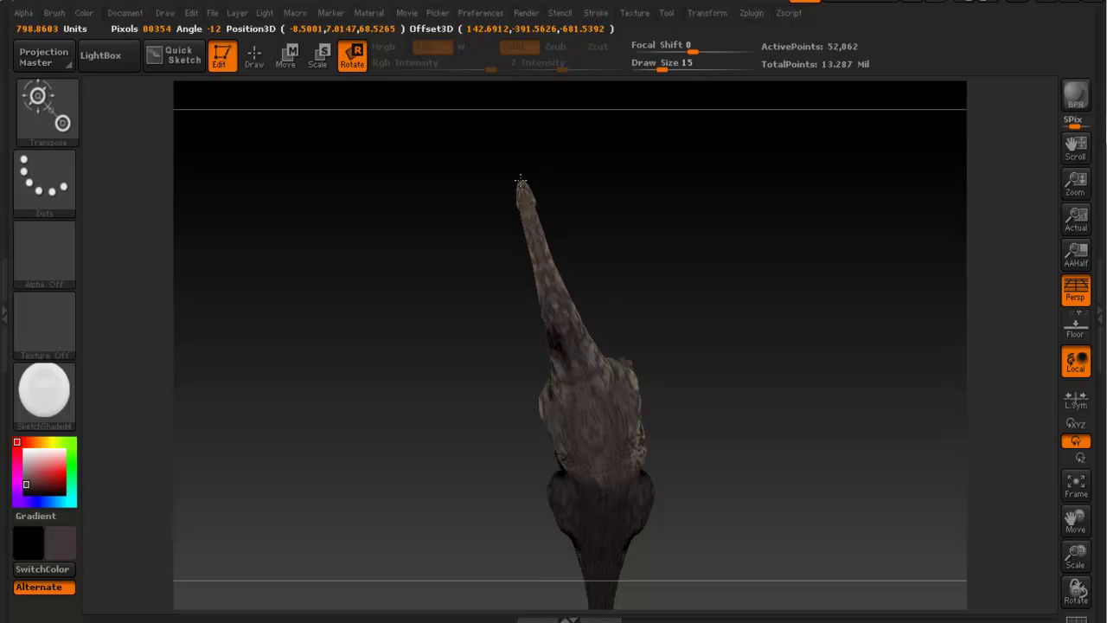
left_click_drag(672, 275, 727, 112)
left_click_drag(737, 154, 800, 173)
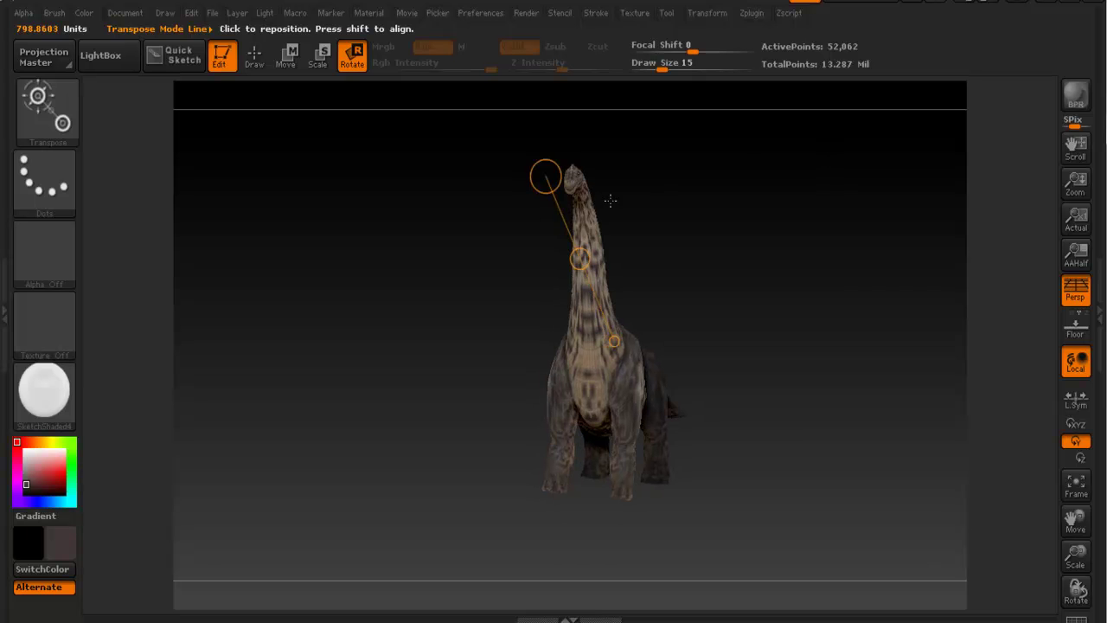
left_click_drag(579, 257, 570, 222)
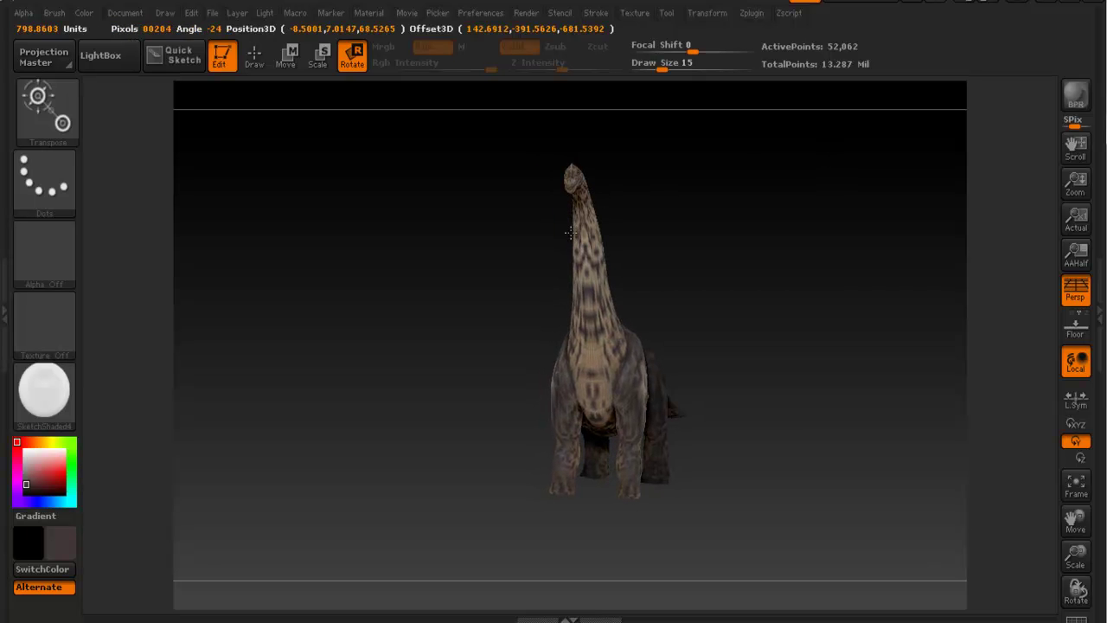
Step: Mask the whole body from the side with a rectangle up to the neck base, leaving the neck and head free
mouse_move(665, 257)
left_mouse_down()
mouse_move(558, 270)
mouse_move(588, 289)
mouse_move(717, 298)
left_mouse_up()
mouse_move(845, 302)
right_mouse_down("alt")
mouse_move(714, 262)
mouse_move(718, 304)
mouse_move(806, 319)
right_mouse_up("alt")
mouse_move(806, 319)
left_mouse_down()
mouse_move(704, 248)
mouse_move(724, 284)
mouse_move(746, 279)
mouse_move(740, 264)
left_mouse_up()
right_click_drag(686, 256, 669, 252, "ctrl")
right_click_drag(597, 207, 674, 269, "alt")
left_click_drag(673, 269, 610, 257)
key("q")
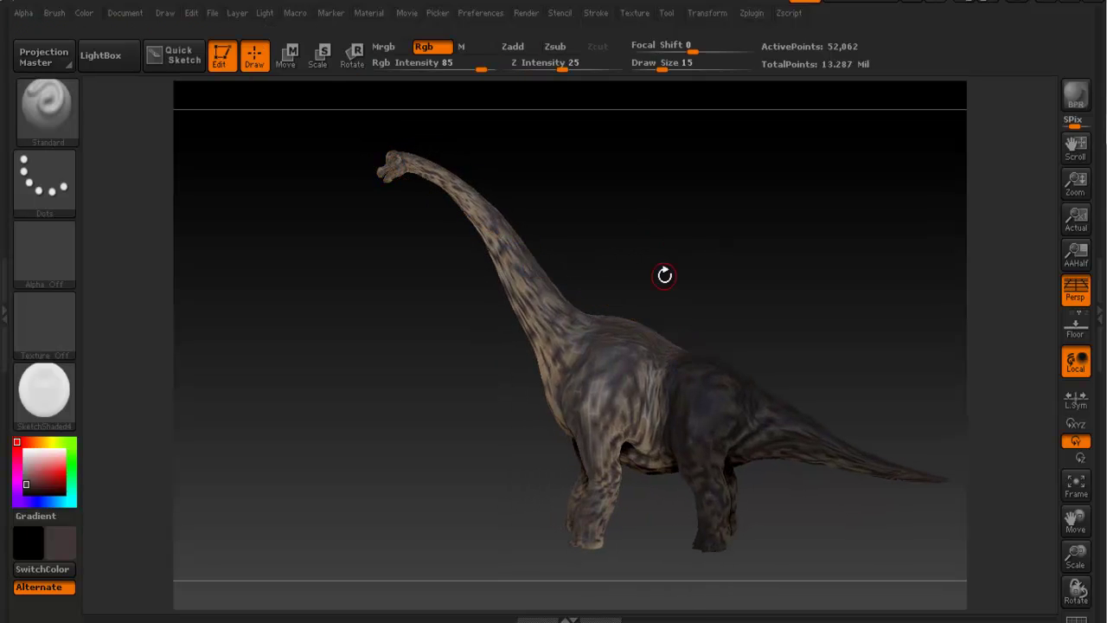
right_click_drag(654, 259, 630, 243, "alt")
left_click_drag(543, 227, 786, 539, "ctrl")
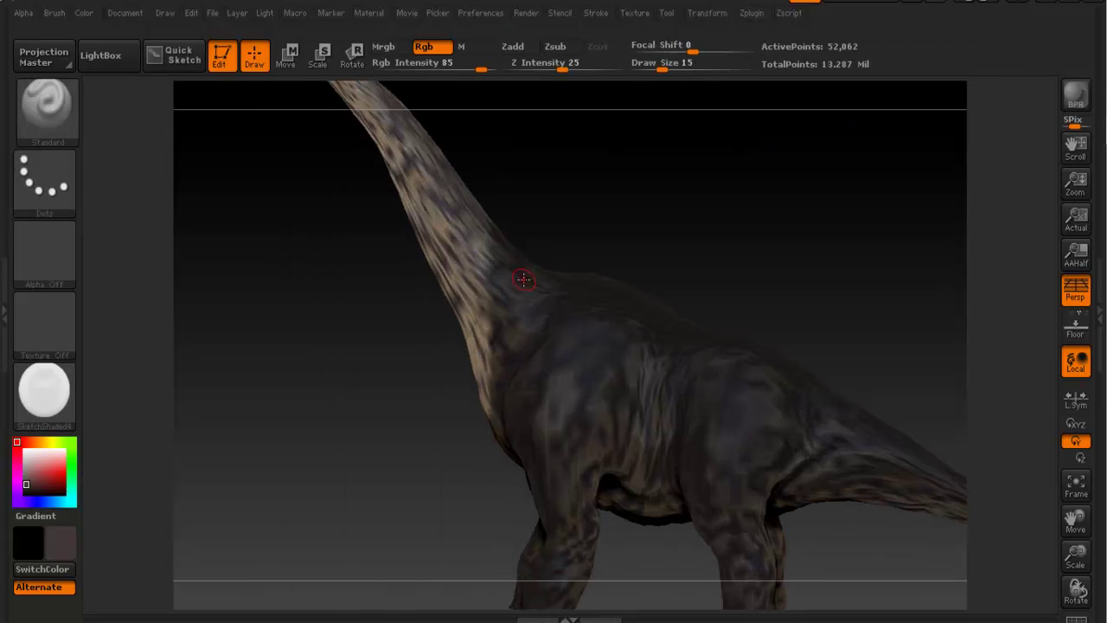
Step: Refine the mask with the MaskPen brush over the shoulders and chest at the neck base, and soften its edge
mouse_move(544, 261)
right_mouse_down()
mouse_move(529, 275)
mouse_move(532, 266)
right_mouse_up()
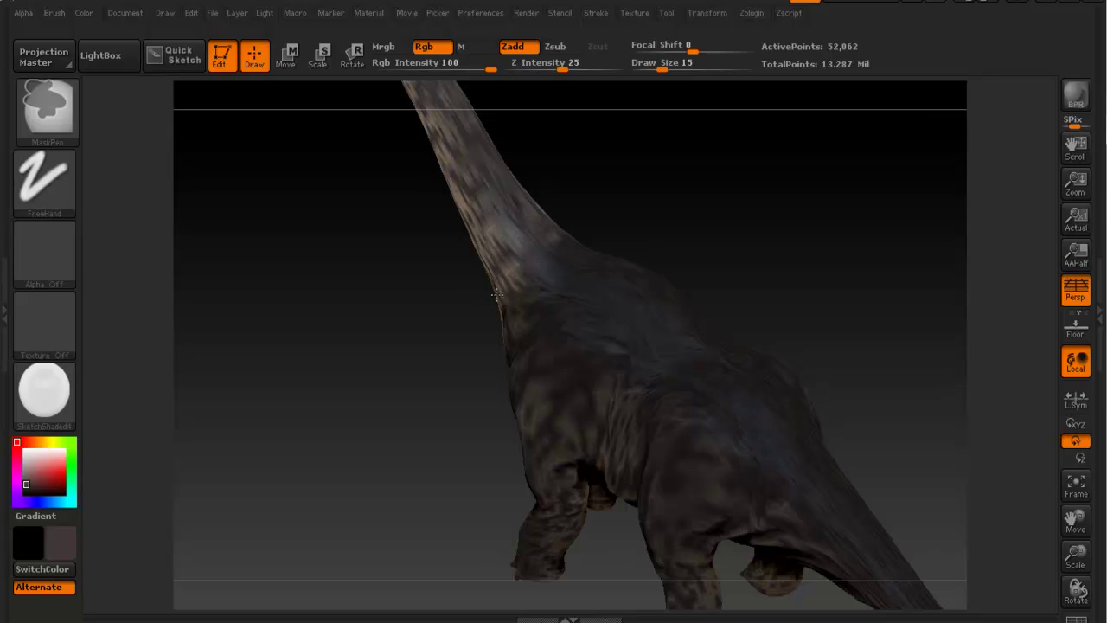
right_click_drag(534, 224, 564, 212)
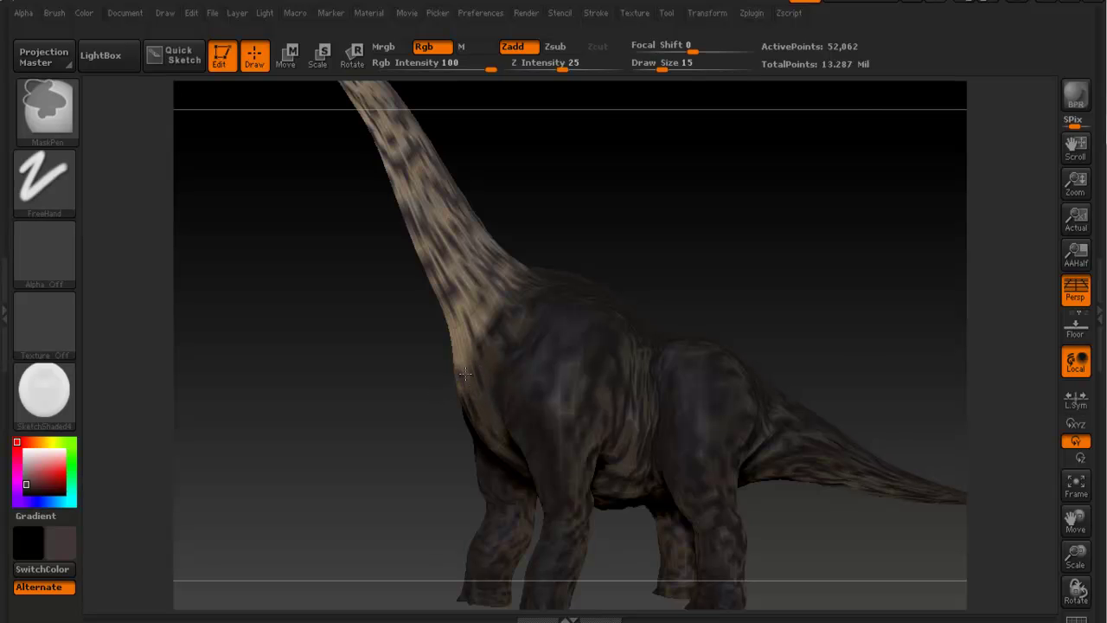
right_click_drag(532, 346, 516, 370)
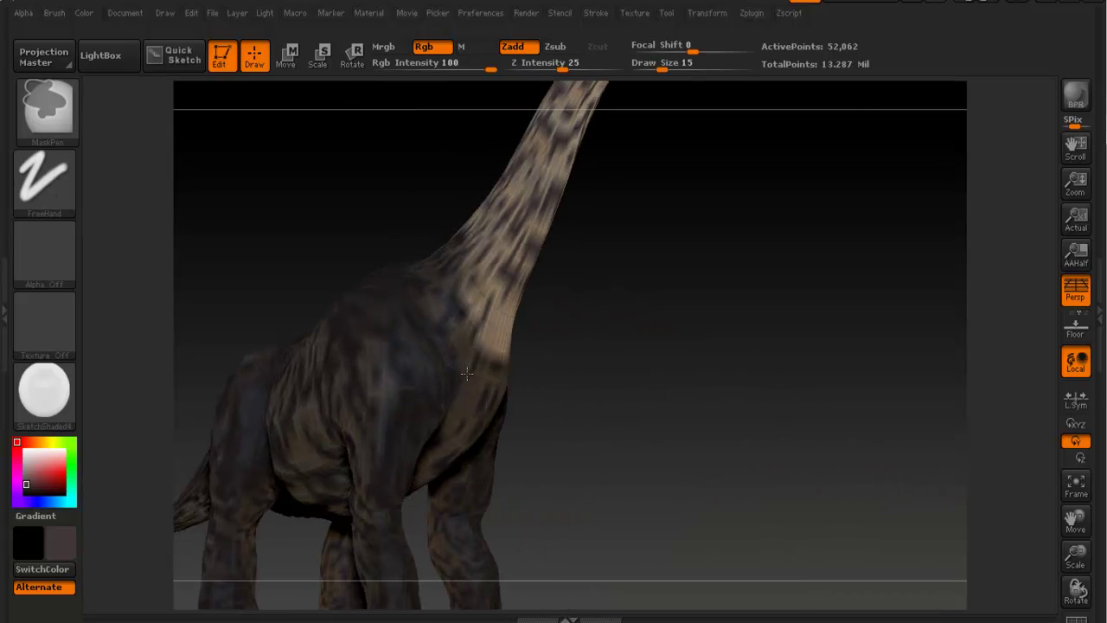
mouse_move(530, 261)
right_mouse_down()
mouse_move(581, 285)
mouse_move(625, 284)
right_mouse_up()
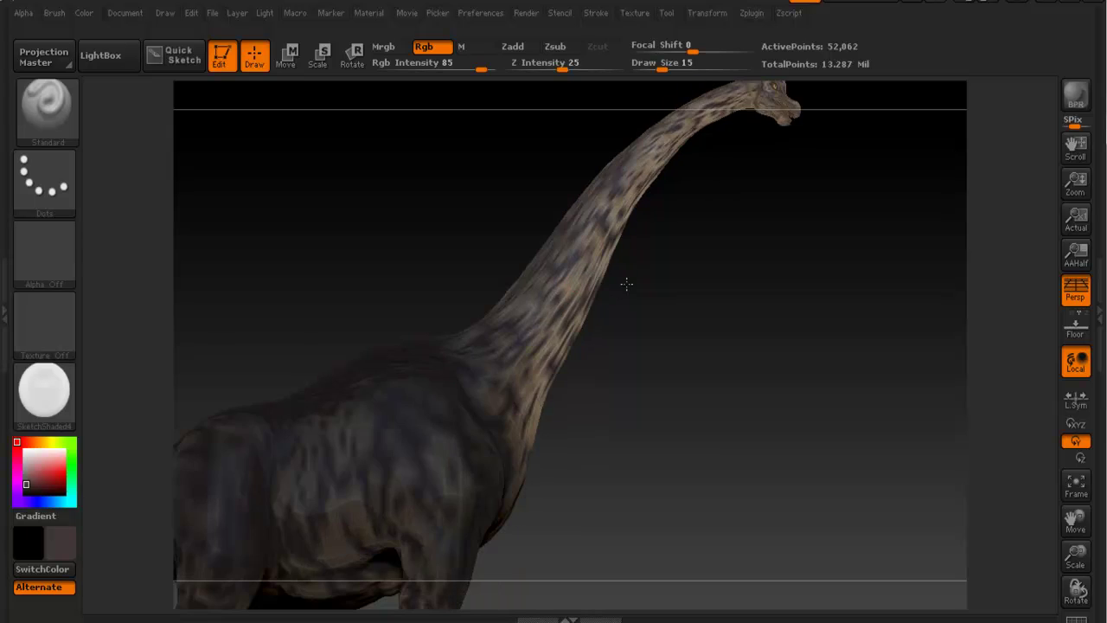
right_click_drag(710, 286, 680, 284, "ctrl")
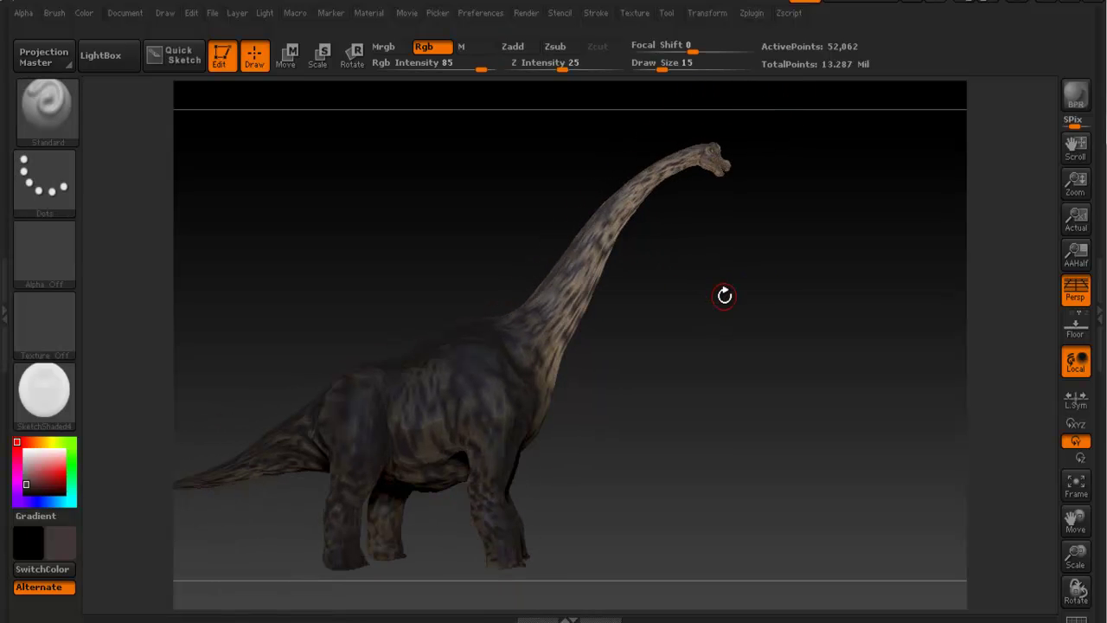
Step: Place a transpose line from the neck base to the head and rotate the whole neck sideways from the front
key("r")
left_click_drag(541, 340, 705, 136)
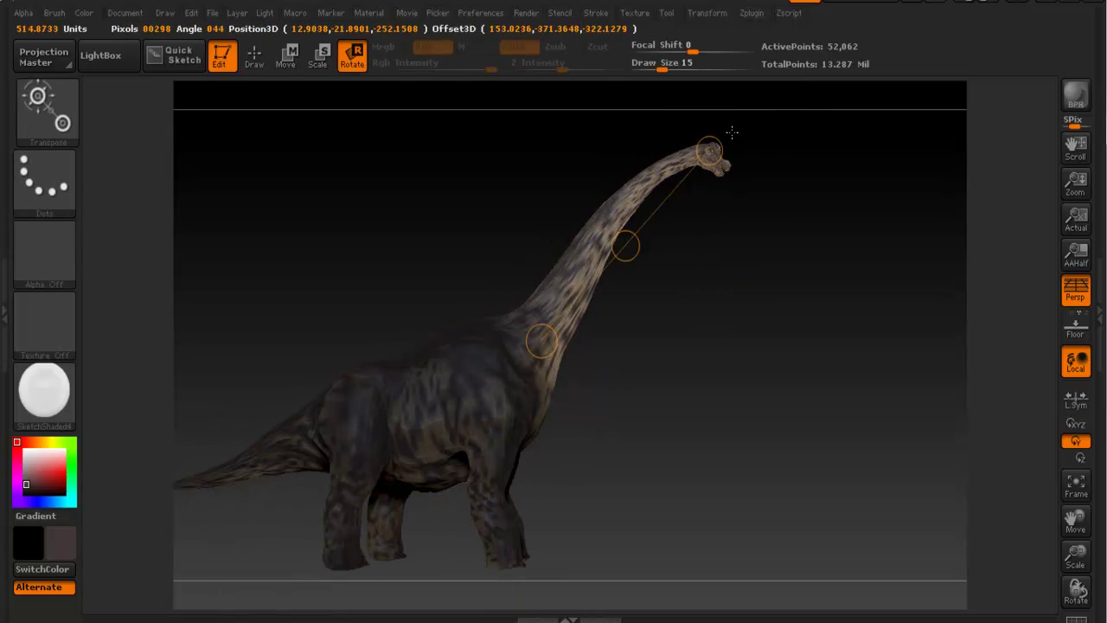
right_click_drag(759, 286, 683, 372)
mouse_move(594, 528)
left_mouse_down()
mouse_move(606, 279)
mouse_move(588, 208)
mouse_move(666, 357)
mouse_move(759, 248)
mouse_move(744, 236)
left_mouse_up()
left_click_drag(567, 223, 609, 222)
left_click_drag(688, 353, 670, 273, "alt")
left_click_drag(658, 220, 655, 265, "alt")
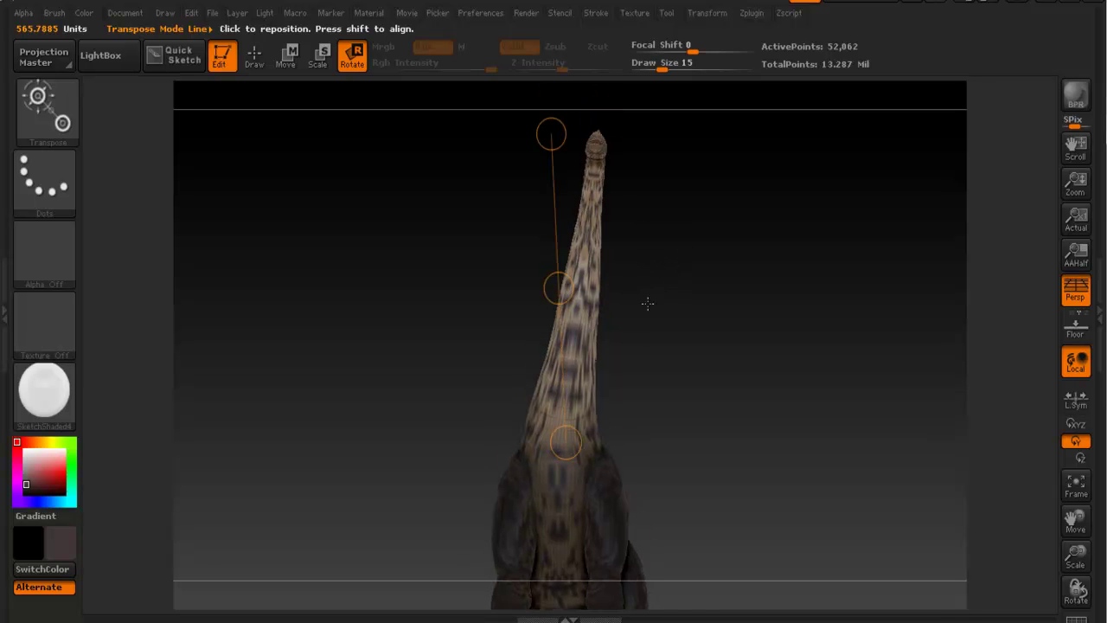
Step: Extend the mask over the base of the neck with a rectangle and soften its edge
key("q")
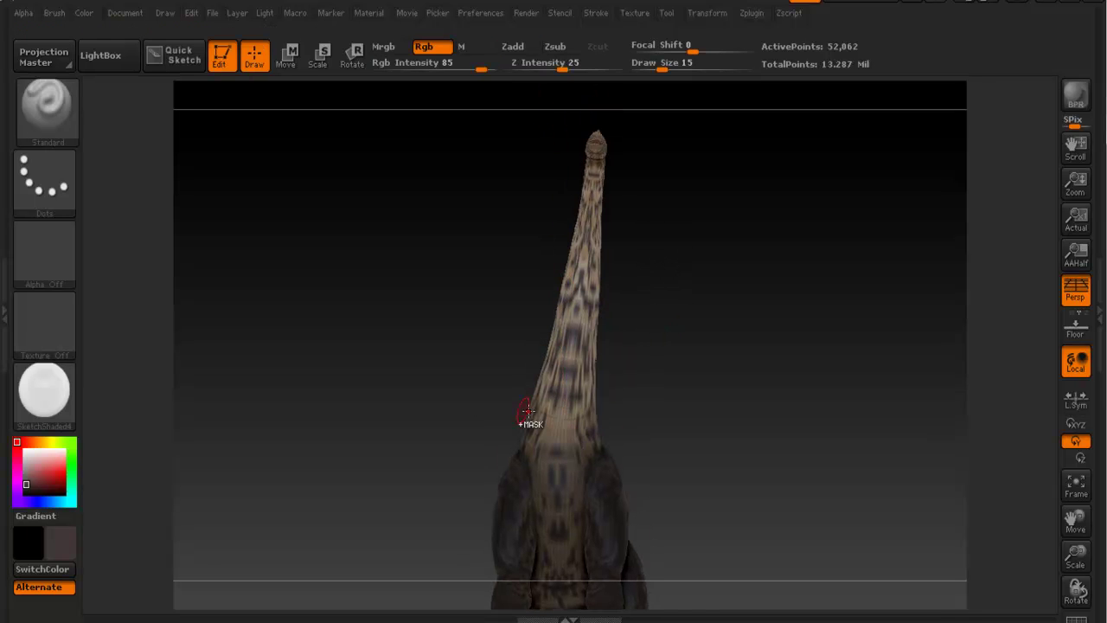
mouse_move(458, 346)
left_mouse_down("ctrl")
mouse_move(694, 542)
mouse_move(694, 569)
left_mouse_up("ctrl")
left_click(578, 444, "ctrl")
Step: Redraw the transpose line from the lower neck to the head and rotate the unmasked neck slightly sideways
key("r")
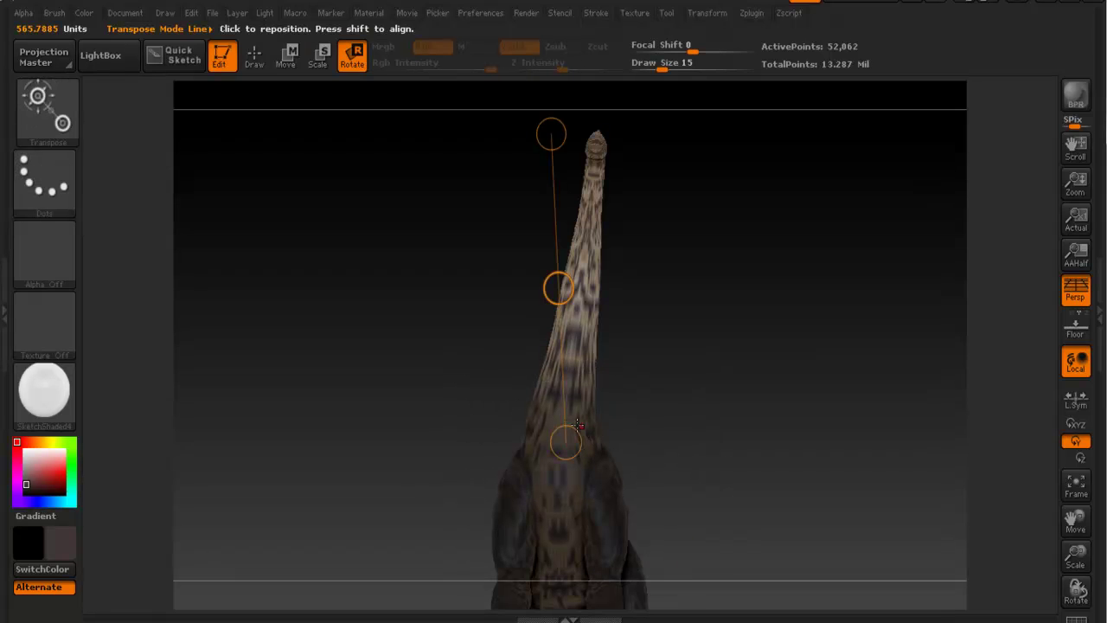
left_click_drag(575, 395, 596, 233)
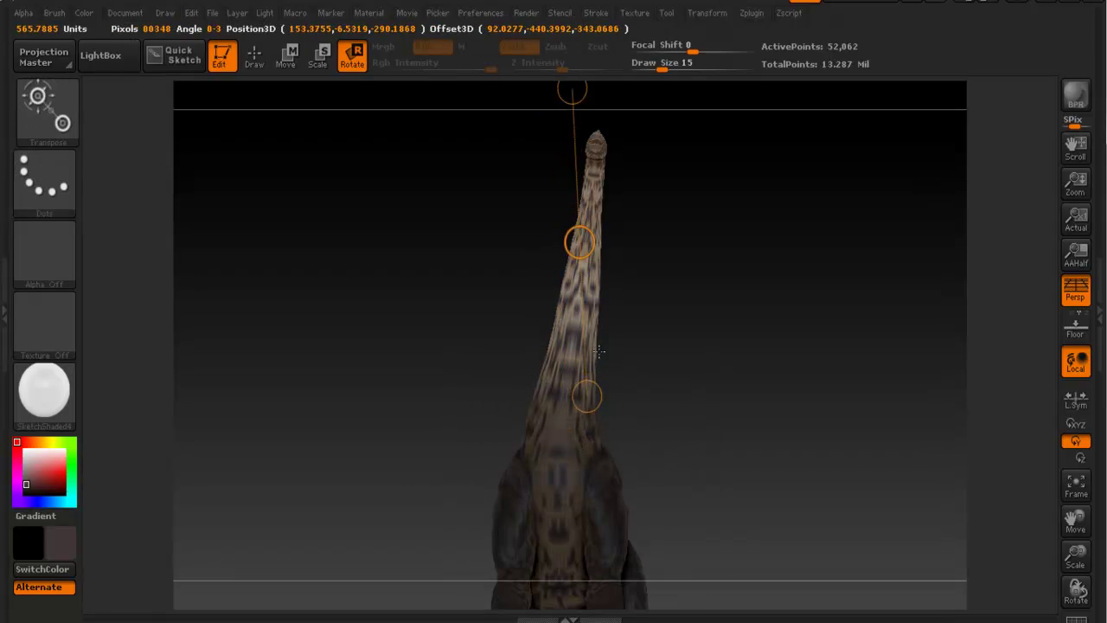
left_click_drag(592, 351, 665, 362)
left_click_drag(563, 399, 604, 184)
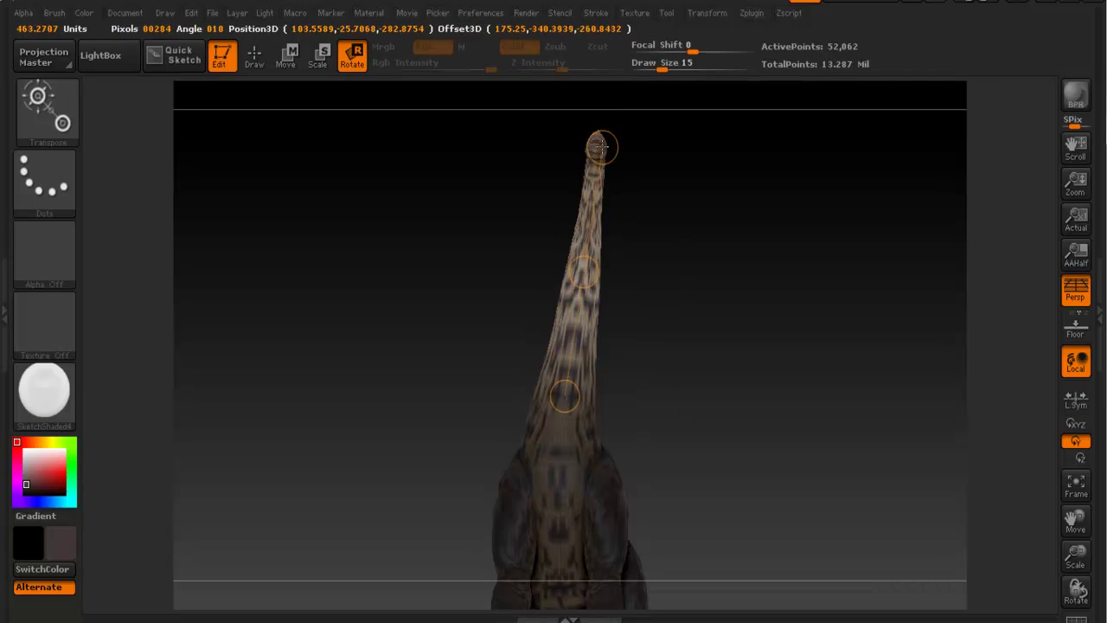
mouse_move(598, 141)
left_mouse_down()
mouse_move(617, 145)
mouse_move(603, 157)
left_mouse_up()
left_click_drag(647, 276, 645, 305, "alt")
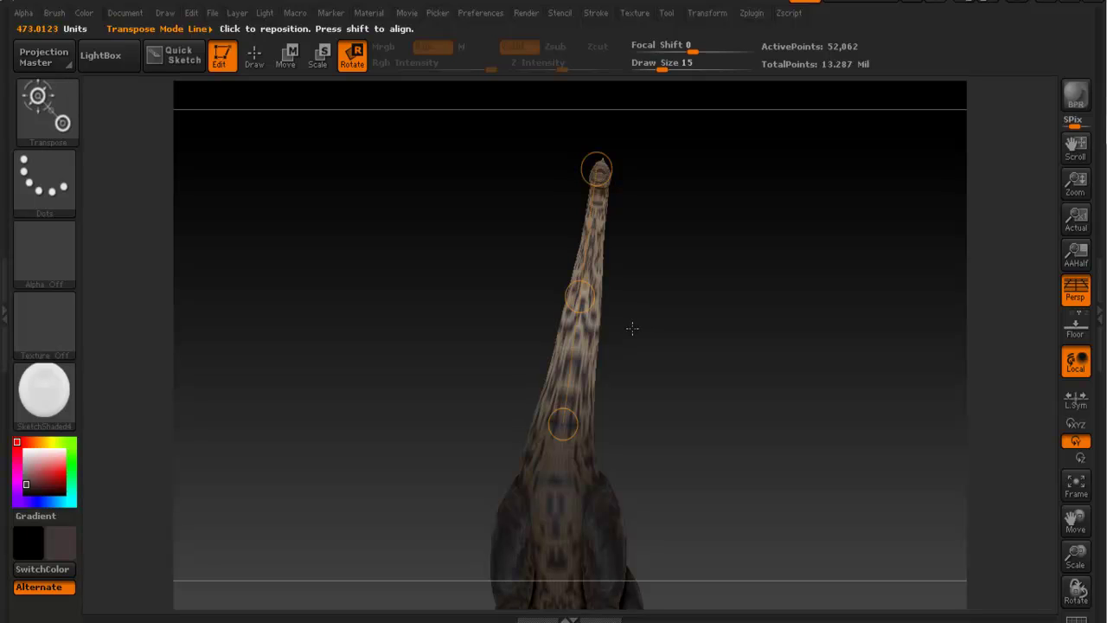
Step: Extend the mask up over the lower neck with a rectangle and blur the edge
key("q")
mouse_move(482, 334)
left_mouse_down("ctrl")
mouse_move(645, 438)
mouse_move(658, 482)
left_mouse_up("ctrl")
left_click(571, 383, "ctrl")
Step: Place a transpose line from the new mask edge on the lower neck to the head and rotate that portion sideways
key("r")
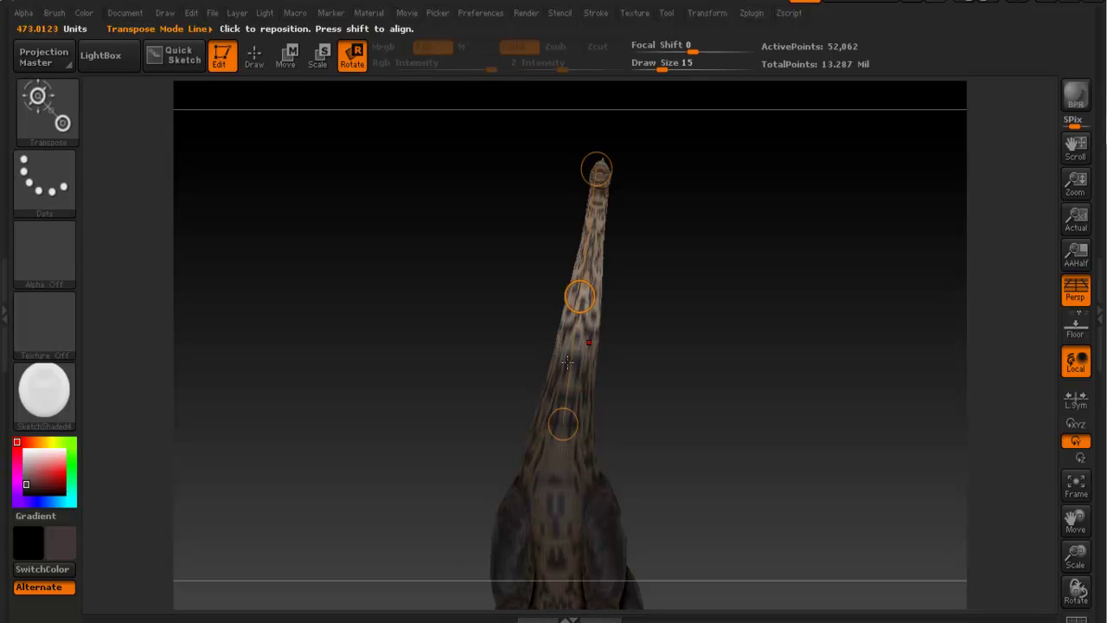
mouse_move(577, 371)
left_mouse_down()
mouse_move(580, 339)
mouse_move(616, 320)
mouse_move(584, 183)
mouse_move(615, 178)
mouse_move(632, 192)
mouse_move(604, 175)
left_mouse_up()
left_click_drag(699, 267, 583, 343)
left_click_drag(547, 236, 570, 241)
left_click_drag(606, 333, 602, 288, "alt")
Step: Extend the mask to about the middle of the neck and soften its edge
key("q")
mouse_move(442, 379)
left_mouse_down("ctrl")
mouse_move(588, 492)
mouse_move(586, 474)
left_mouse_up("ctrl")
left_click_drag(607, 393, 628, 374)
left_click(570, 392, "ctrl")
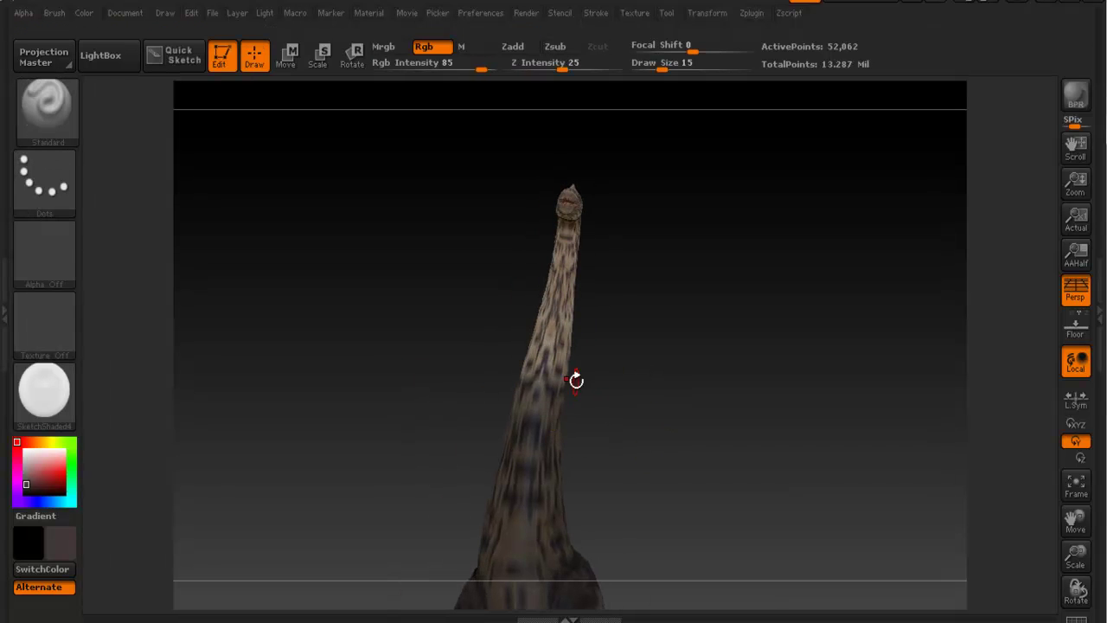
Step: Draw a transpose line from mid-neck to the head and rotate the upper half of the neck sideways
key("r")
left_click_drag(546, 315, 568, 237)
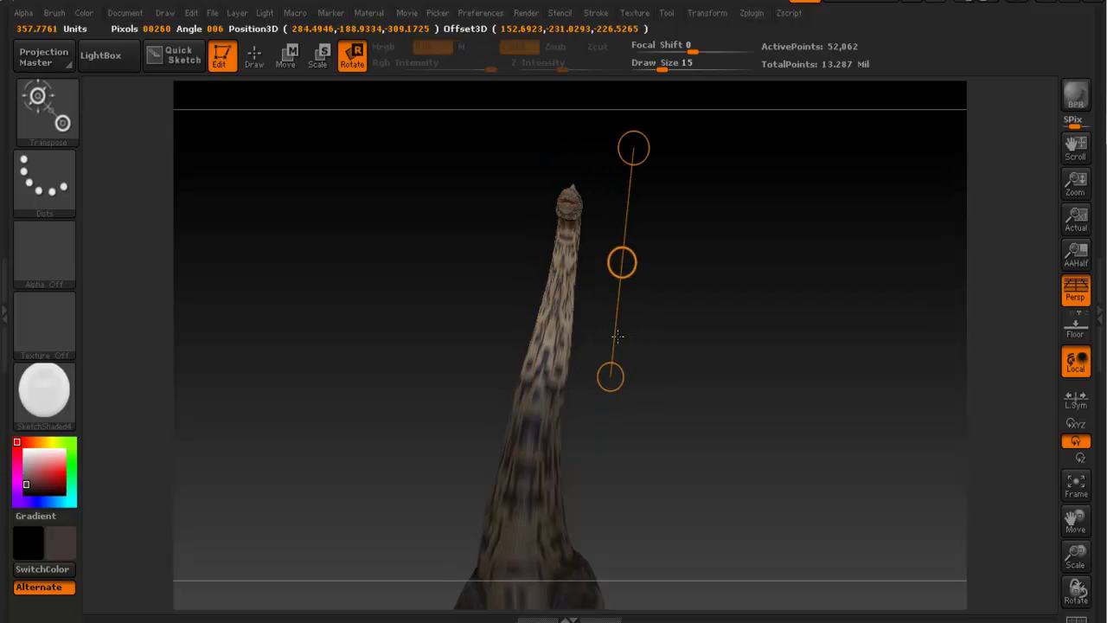
mouse_move(649, 368)
left_mouse_down()
mouse_move(654, 354)
mouse_move(640, 367)
left_mouse_up()
mouse_move(537, 380)
left_mouse_down()
mouse_move(579, 202)
mouse_move(603, 216)
mouse_move(581, 210)
left_mouse_up()
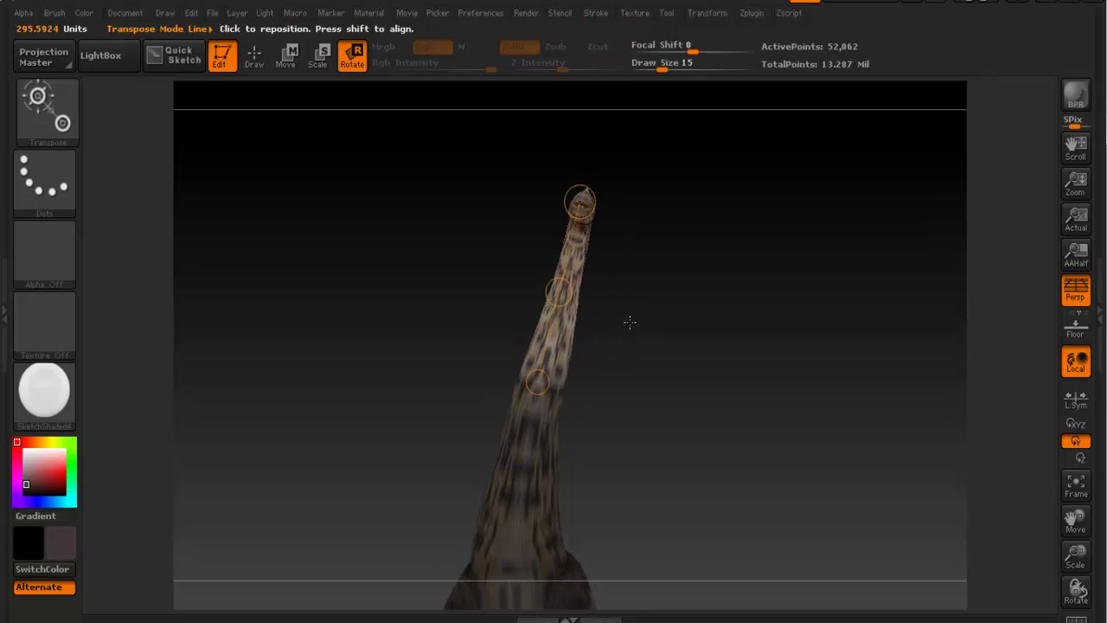
Step: Mask the neck up to its upper third and rotate the remaining neck and head further sideways
key("q")
mouse_move(490, 320)
left_mouse_down("ctrl")
mouse_move(593, 397)
mouse_move(608, 423)
left_mouse_up("ctrl")
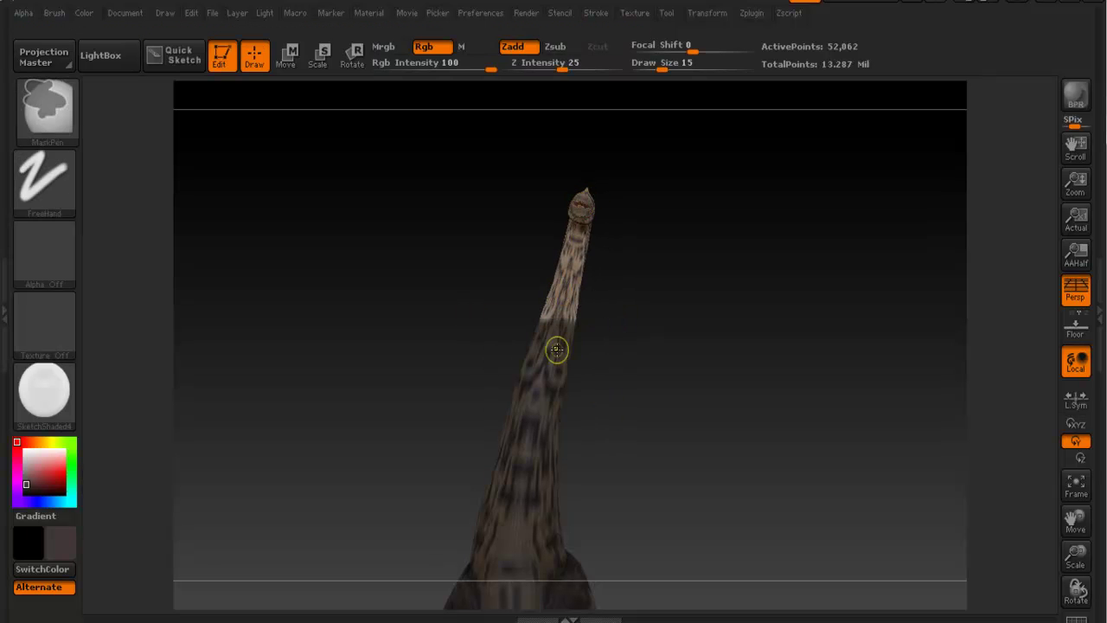
key("r")
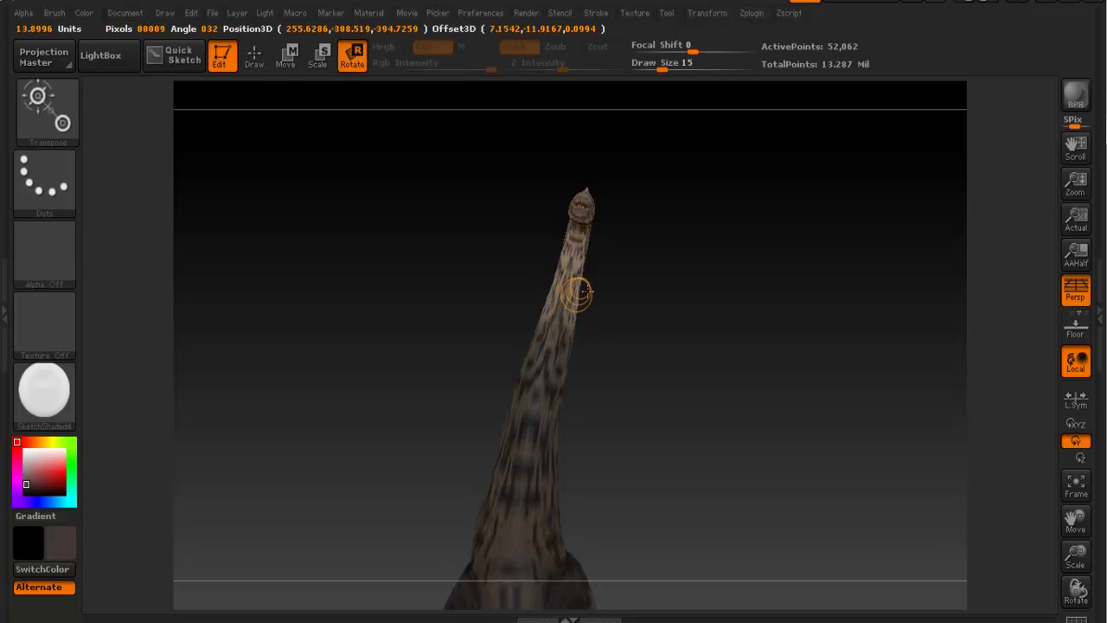
left_click_drag(549, 318, 581, 205)
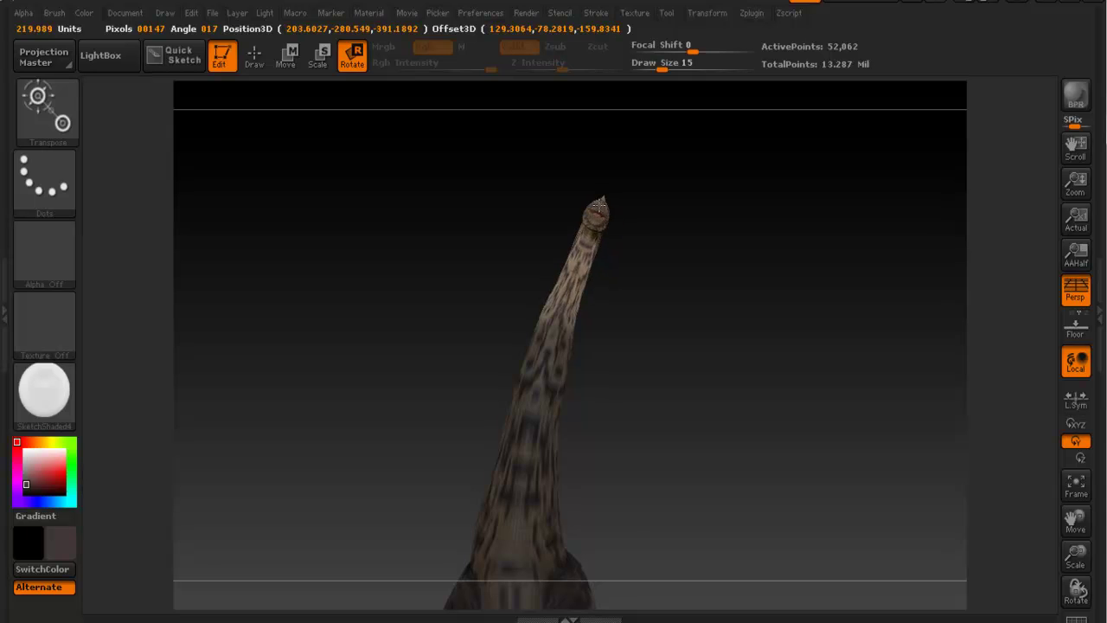
Step: Move the unmasked upper neck and head slightly sideways with the transpose line to smooth the neck's curve
mouse_move(673, 376)
left_mouse_down()
mouse_move(740, 413)
mouse_move(624, 397)
mouse_move(652, 378)
mouse_move(643, 317)
left_mouse_up()
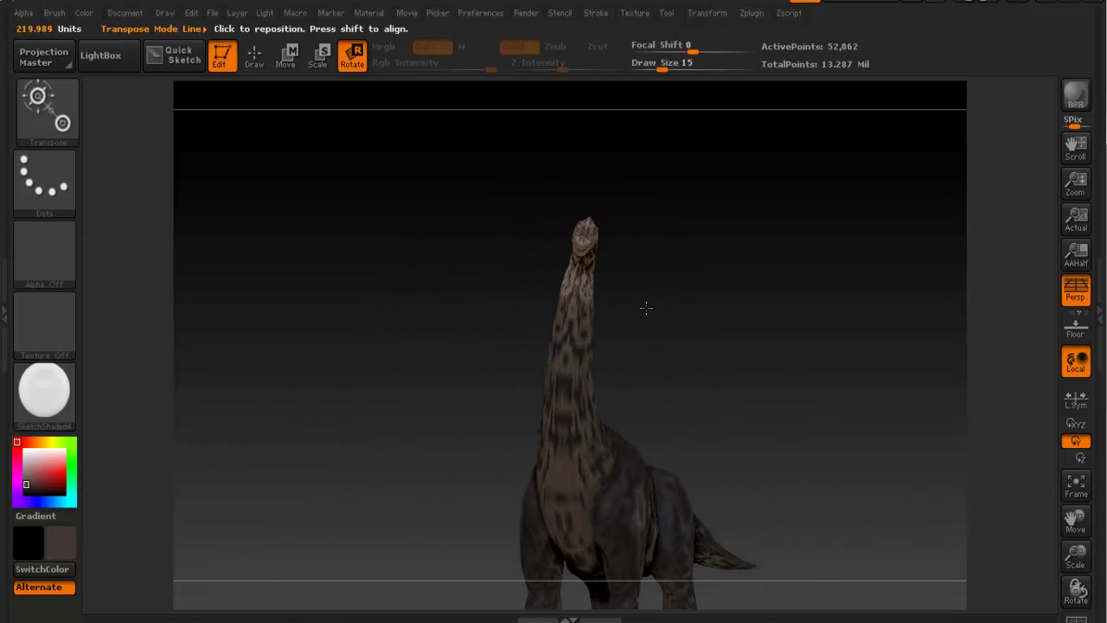
right_click_drag(642, 317, 716, 283, "ctrl")
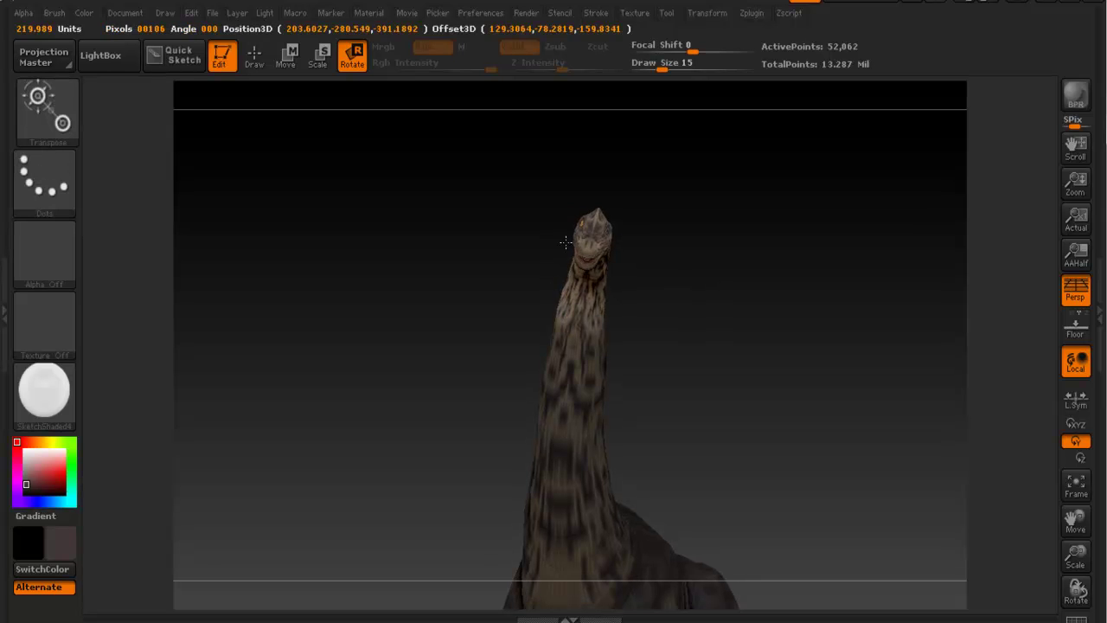
left_click_drag(645, 223, 678, 179)
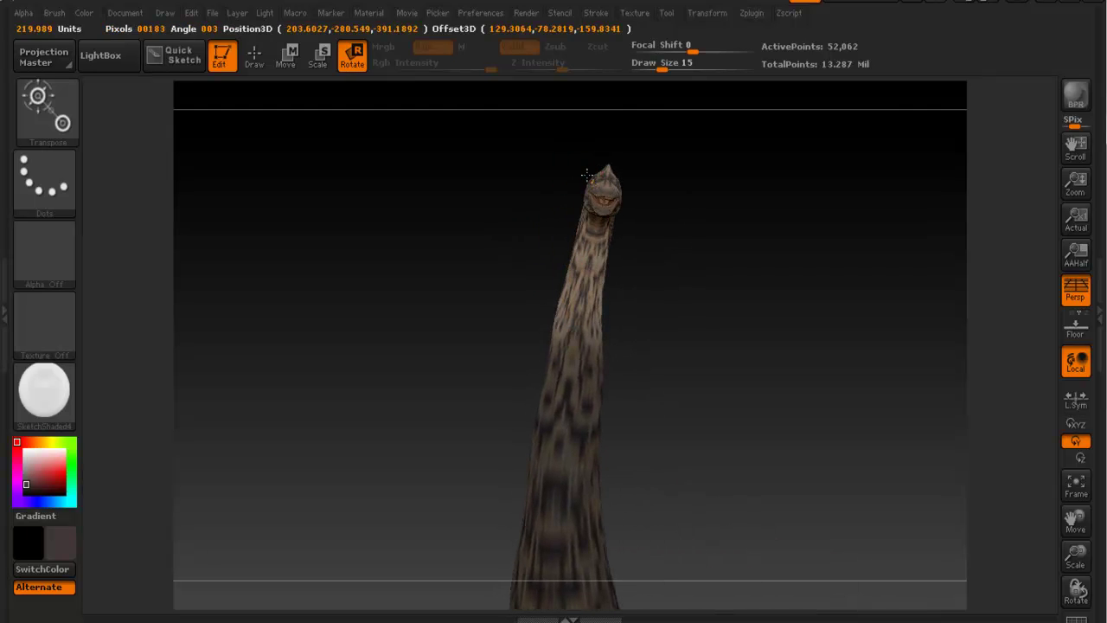
left_click_drag(604, 185, 687, 371)
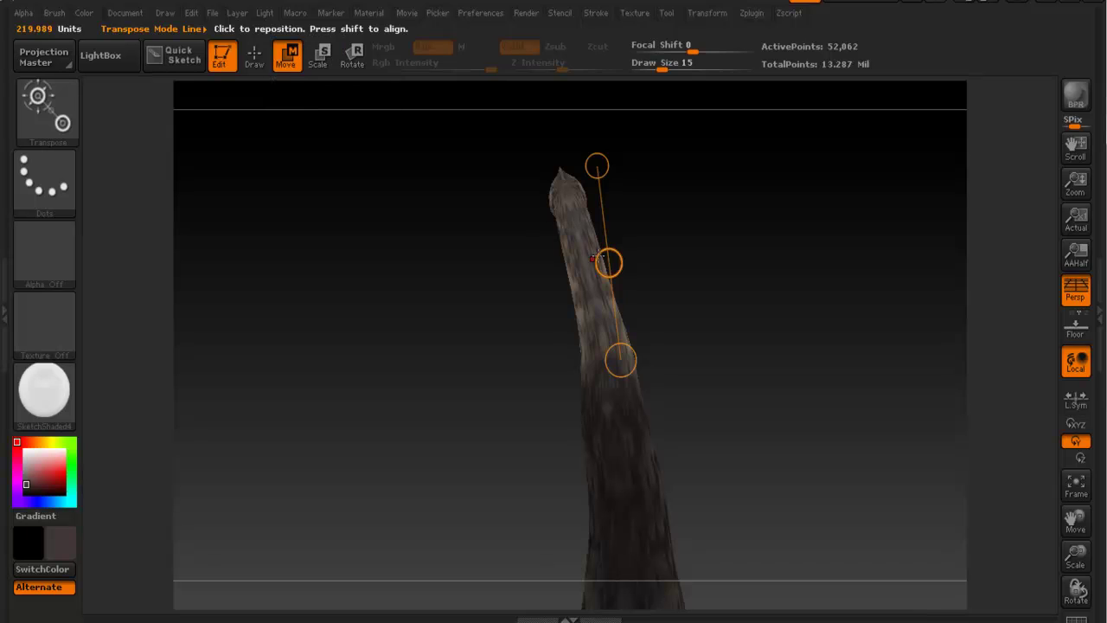
left_click_drag(609, 263, 599, 264)
mouse_move(662, 328)
left_mouse_down()
mouse_move(749, 215)
mouse_move(845, 156)
mouse_move(724, 244)
mouse_move(714, 213)
mouse_move(707, 259)
left_mouse_up()
Step: Mask the neck up to just below the head, rotate the free end sideways and nudge it into line
key("q")
mouse_move(550, 304)
left_mouse_down("ctrl")
mouse_move(714, 444)
mouse_move(721, 429)
left_mouse_up("ctrl")
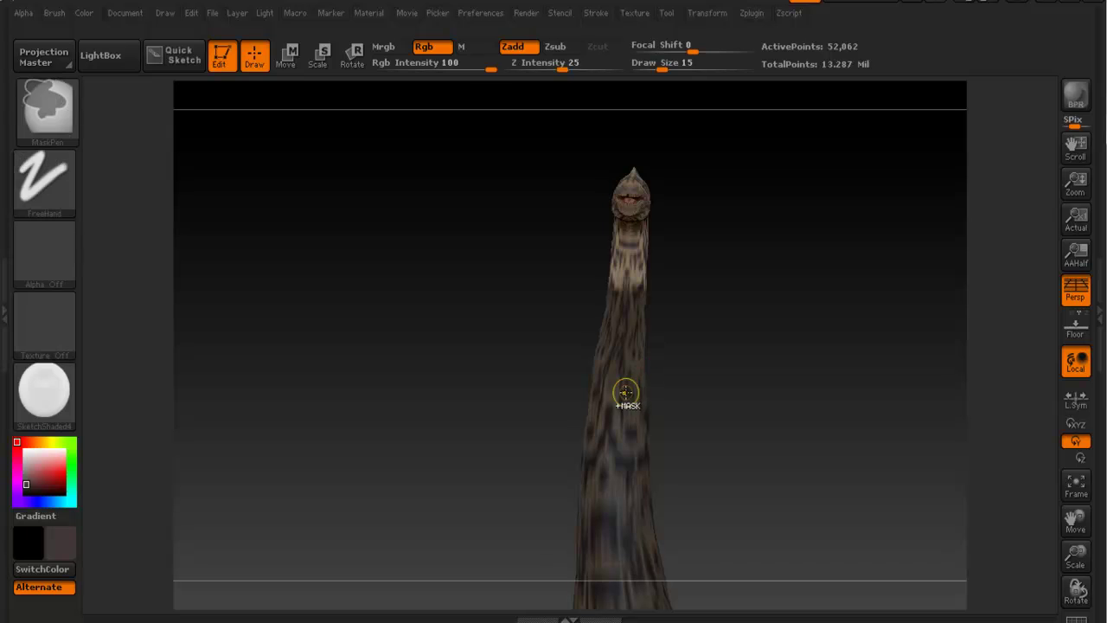
key("r")
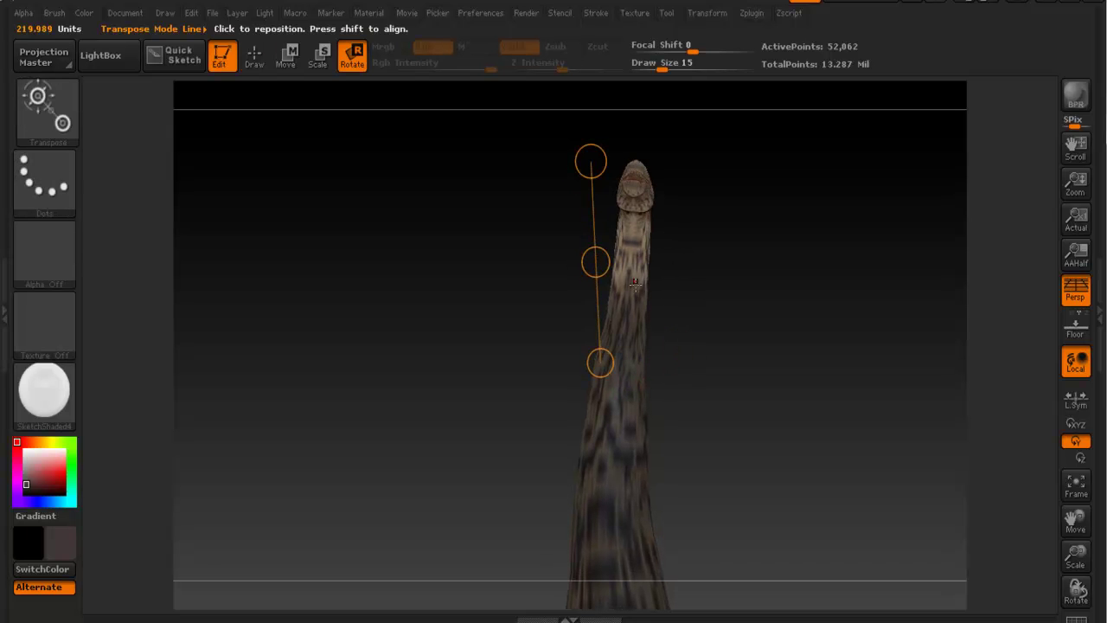
mouse_move(627, 290)
left_mouse_down()
mouse_move(639, 162)
mouse_move(665, 181)
left_mouse_up()
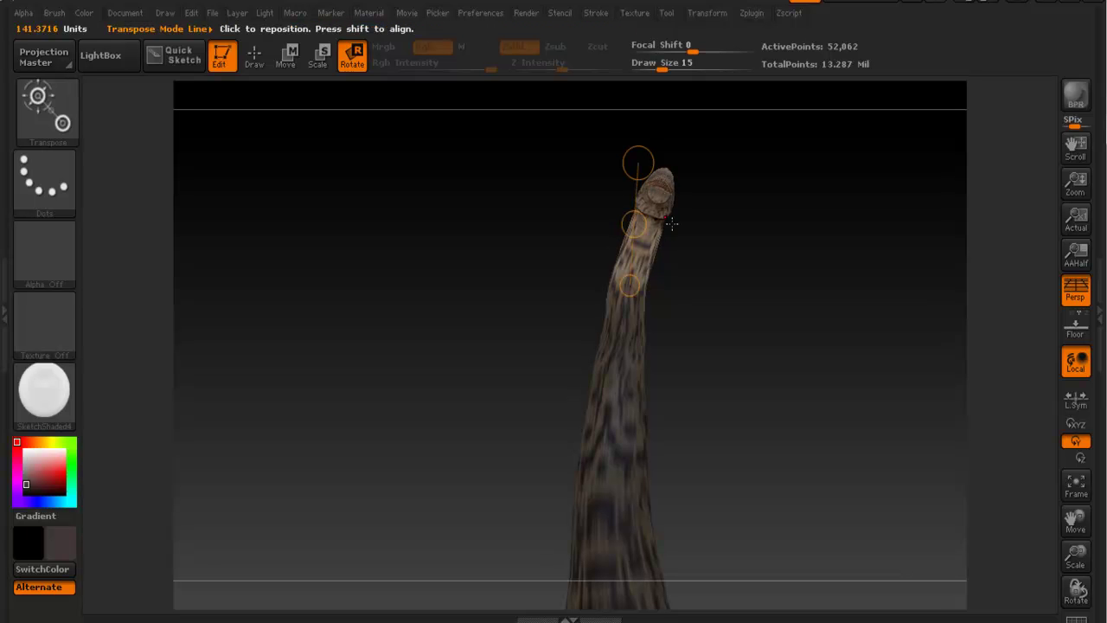
left_click_drag(634, 224, 638, 228)
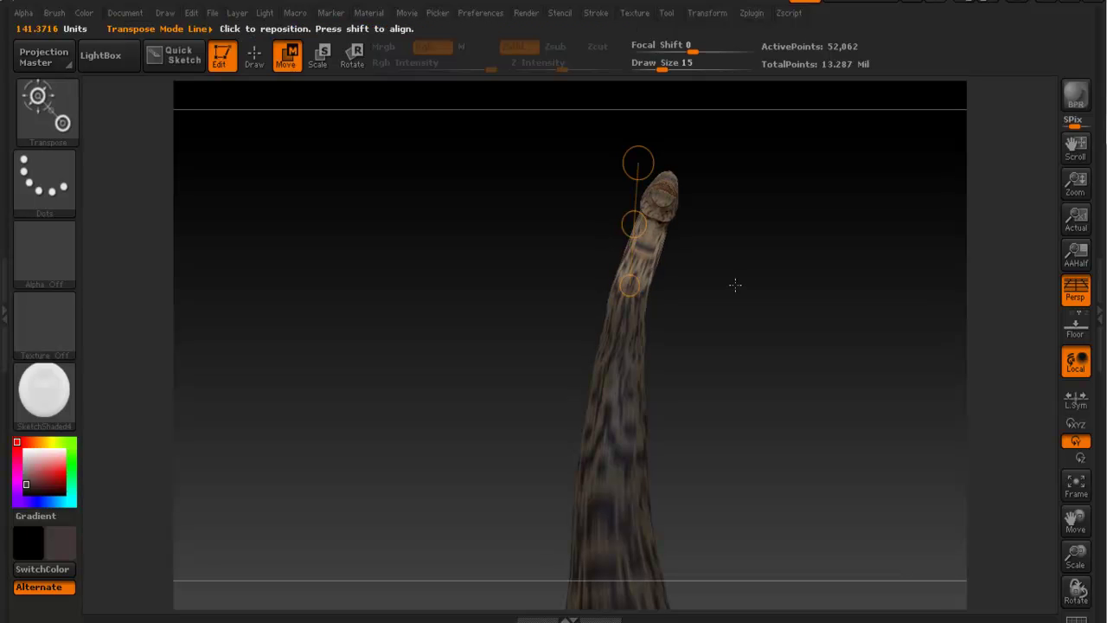
Step: Examine the curved neck from the side and compare it with the brachiosaurus reference picture
mouse_move(728, 265)
left_mouse_down()
mouse_move(635, 311)
mouse_move(694, 319)
mouse_move(815, 267)
mouse_move(874, 219)
mouse_move(865, 242)
left_mouse_up()
mouse_move(863, 295)
left_mouse_down("alt")
mouse_move(768, 277)
mouse_move(731, 253)
left_mouse_up("alt")
mouse_move(731, 253)
right_mouse_down("ctrl")
mouse_move(620, 240)
mouse_move(652, 282)
mouse_move(613, 240)
mouse_move(690, 266)
right_mouse_up("ctrl")
left_click_drag(598, 191, 558, 294)
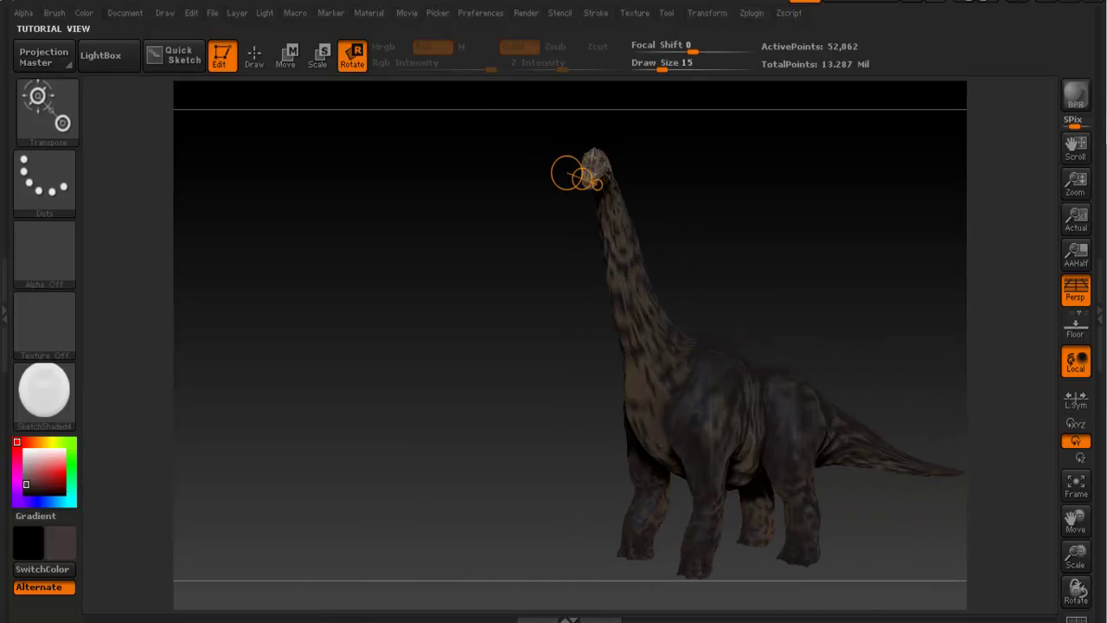
left_click(310, 621)
left_click(310, 620)
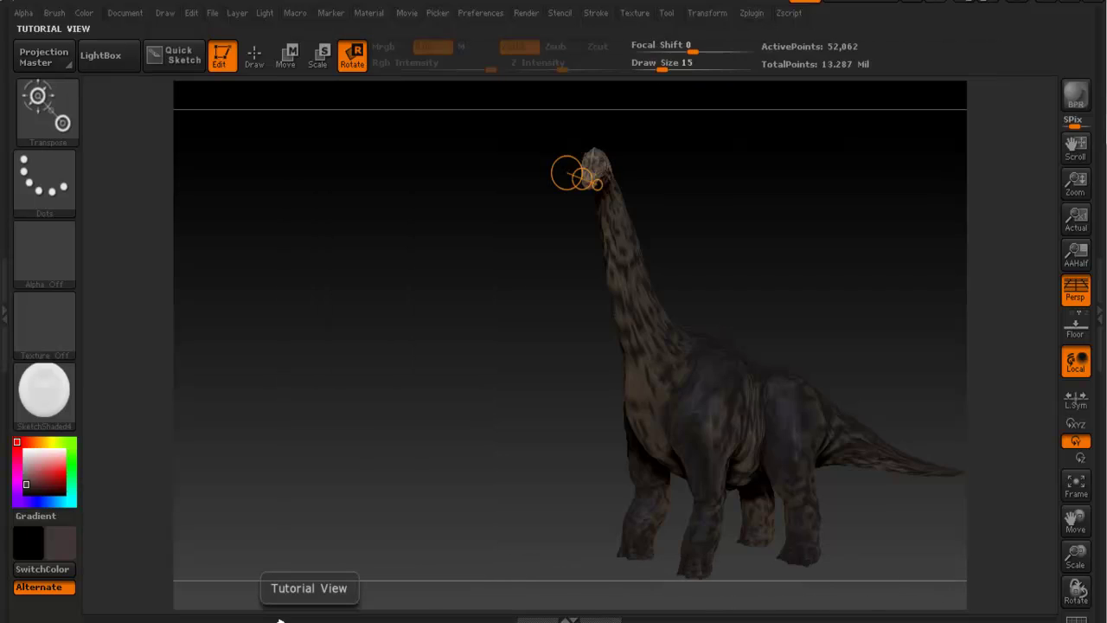
Step: Place a transpose line from the upper neck past the head and rotate the head end upward
left_click_drag(749, 235, 555, 356)
mouse_move(460, 269)
left_mouse_down("ctrl")
mouse_move(571, 318)
mouse_move(591, 347)
mouse_move(586, 333)
mouse_move(514, 338)
mouse_move(494, 187)
mouse_move(446, 188)
left_mouse_up("ctrl")
key("r")
left_click_drag(590, 297, 608, 204)
right_click_drag(609, 204, 575, 223, "ctrl")
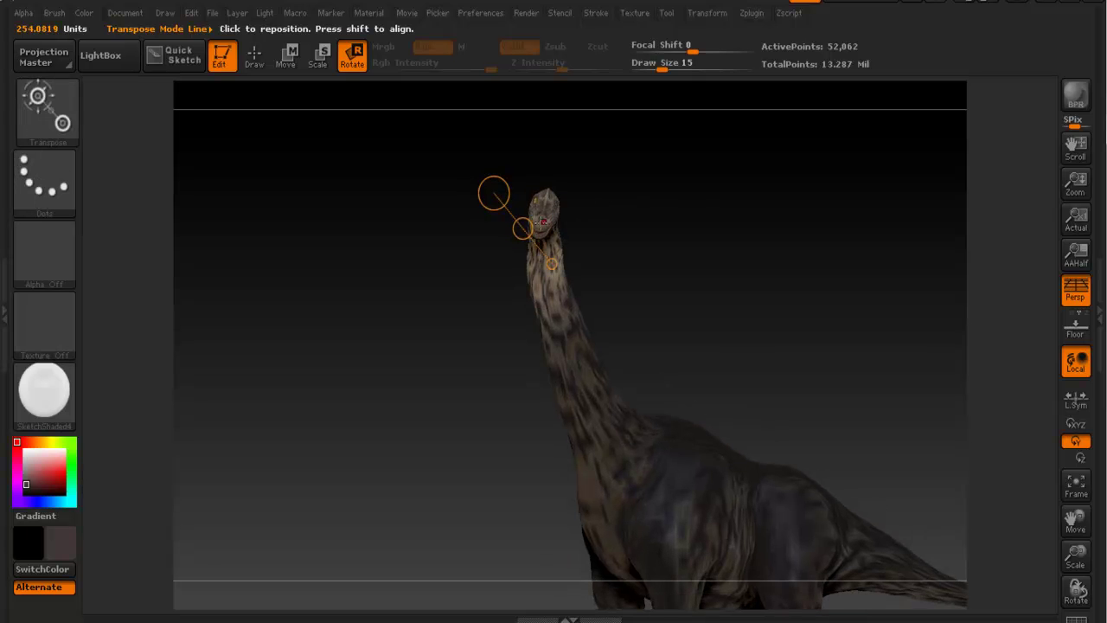
left_click_drag(520, 224, 519, 221)
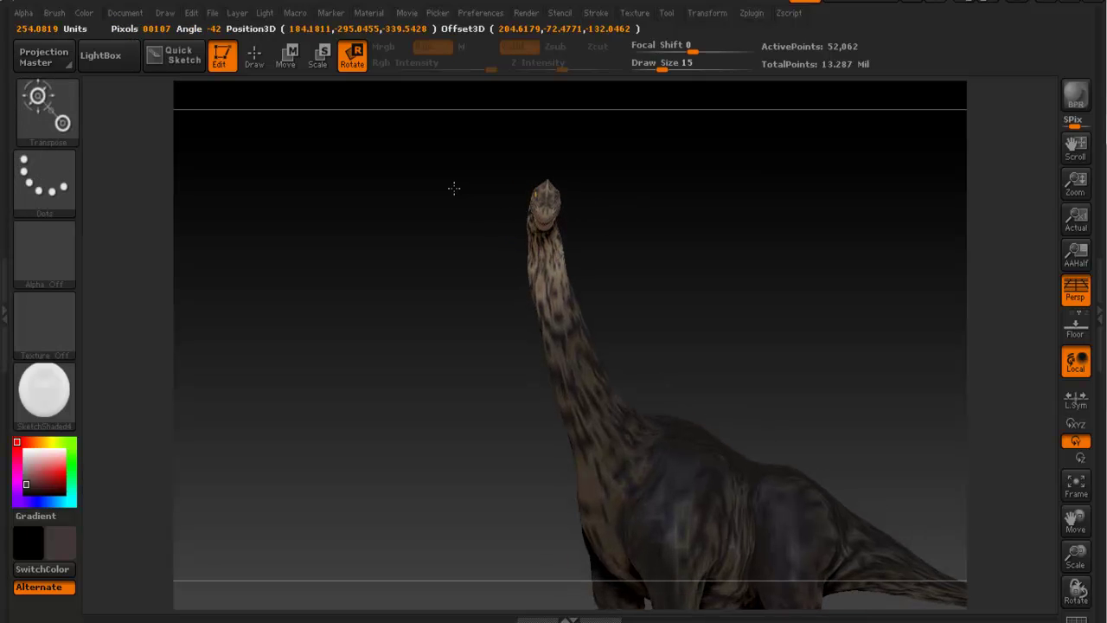
left_click_drag(458, 202, 458, 202)
left_click_drag(625, 223, 650, 232)
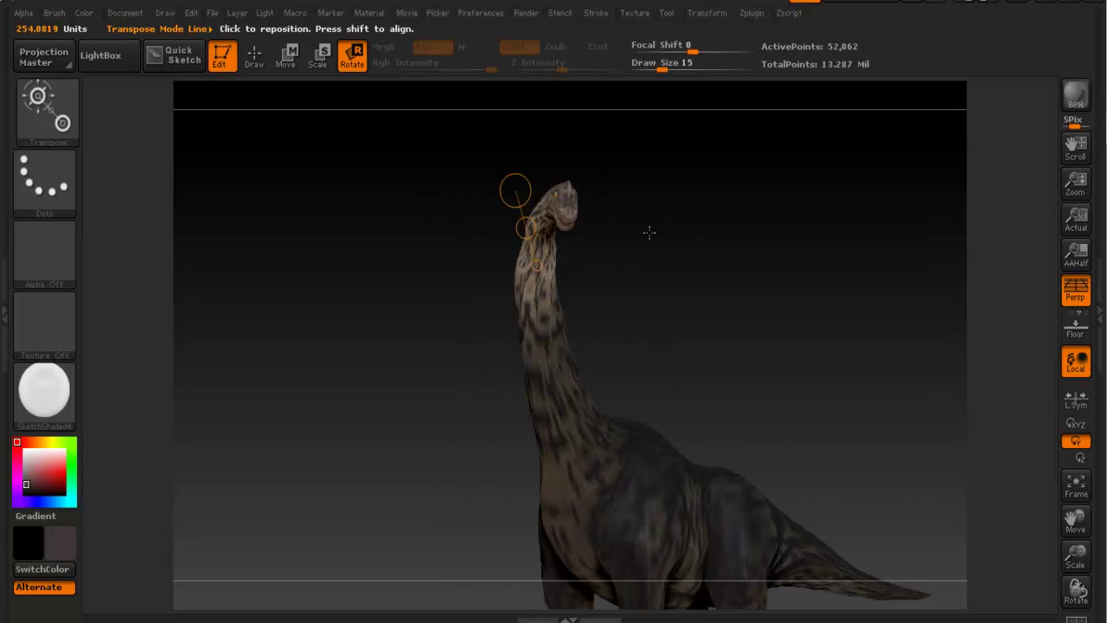
right_click_drag(642, 275, 587, 244, "alt")
left_click_drag(586, 244, 616, 216)
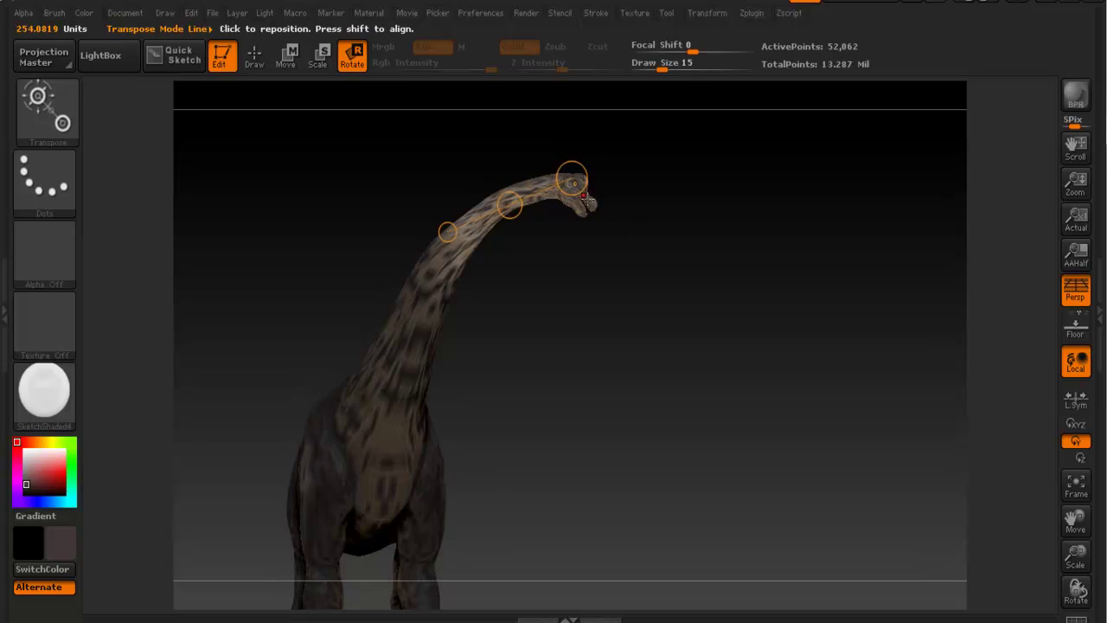
Step: Mask the neck up to just behind the head and rotate the head with a short transpose line across it
mouse_move(444, 261)
left_mouse_down()
mouse_move(593, 198)
mouse_move(587, 234)
mouse_move(564, 211)
left_mouse_up()
mouse_move(634, 270)
left_mouse_down()
mouse_move(487, 289)
mouse_move(580, 279)
mouse_move(629, 291)
left_mouse_up()
key("q")
left_click_drag(390, 151, 525, 307, "ctrl")
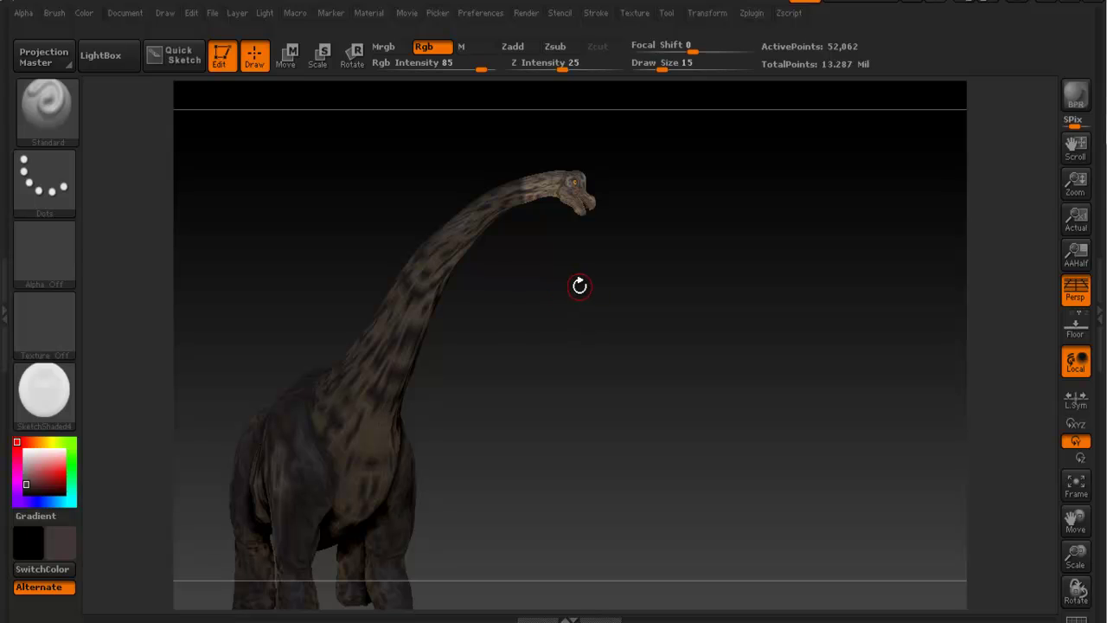
key("r")
mouse_move(535, 187)
left_mouse_down()
mouse_move(595, 199)
mouse_move(594, 210)
left_mouse_up()
mouse_move(654, 298)
left_mouse_down()
mouse_move(511, 282)
mouse_move(657, 294)
mouse_move(674, 261)
mouse_move(653, 277)
left_mouse_up()
key("q")
key("r")
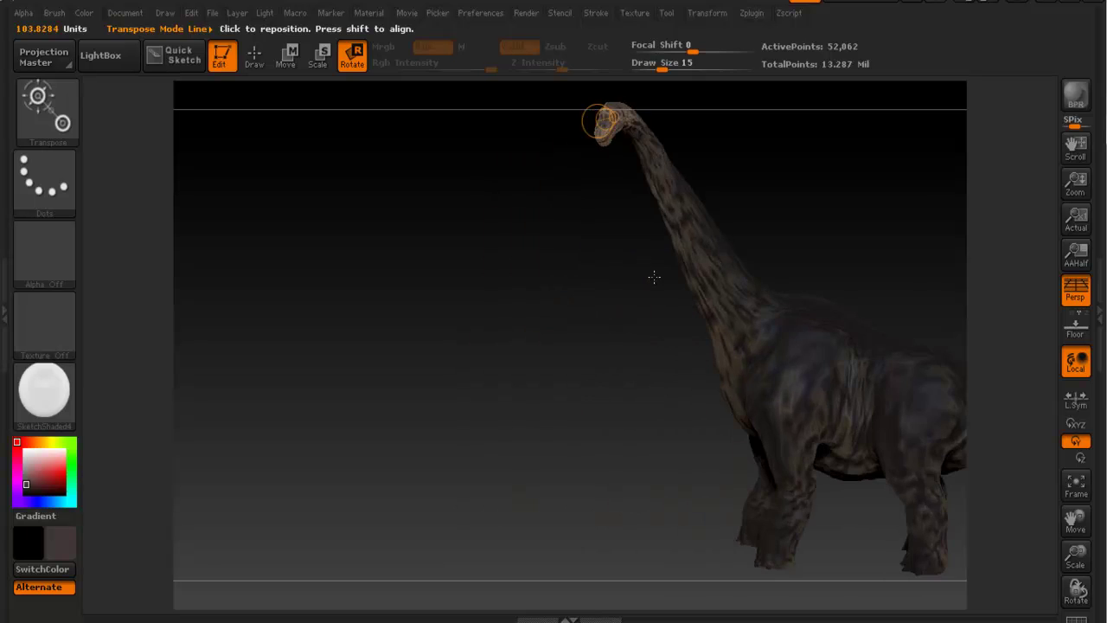
Step: Compare the model's body and front legs with the raised-leg pose in the brachiosaurus reference picture
left_click_drag(801, 235, 716, 254, "alt")
key("alt+Tab")
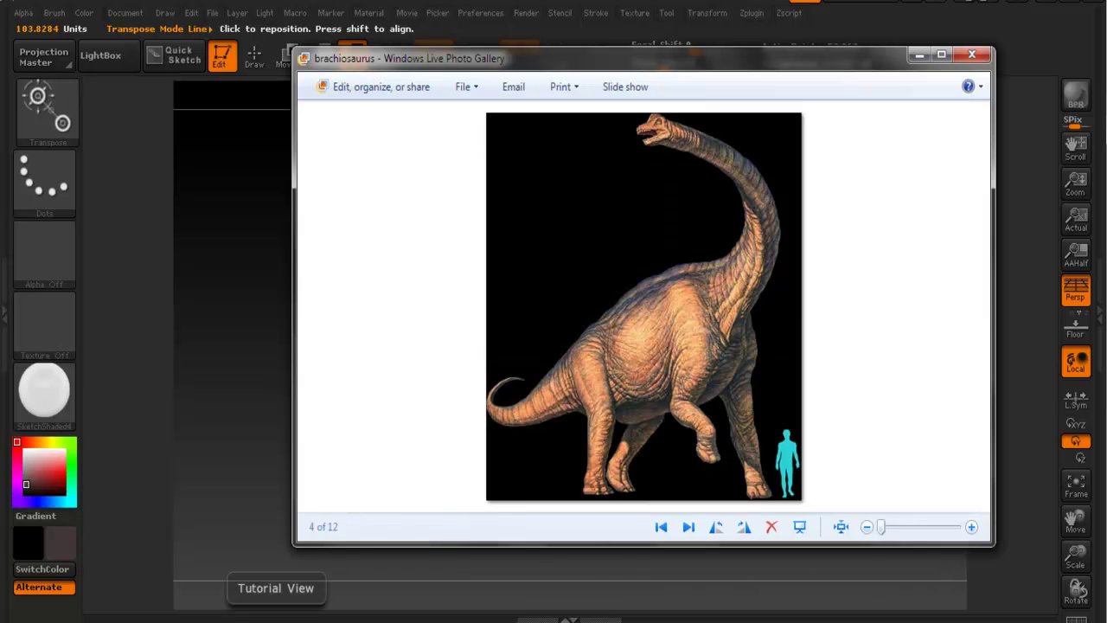
key("alt+Tab")
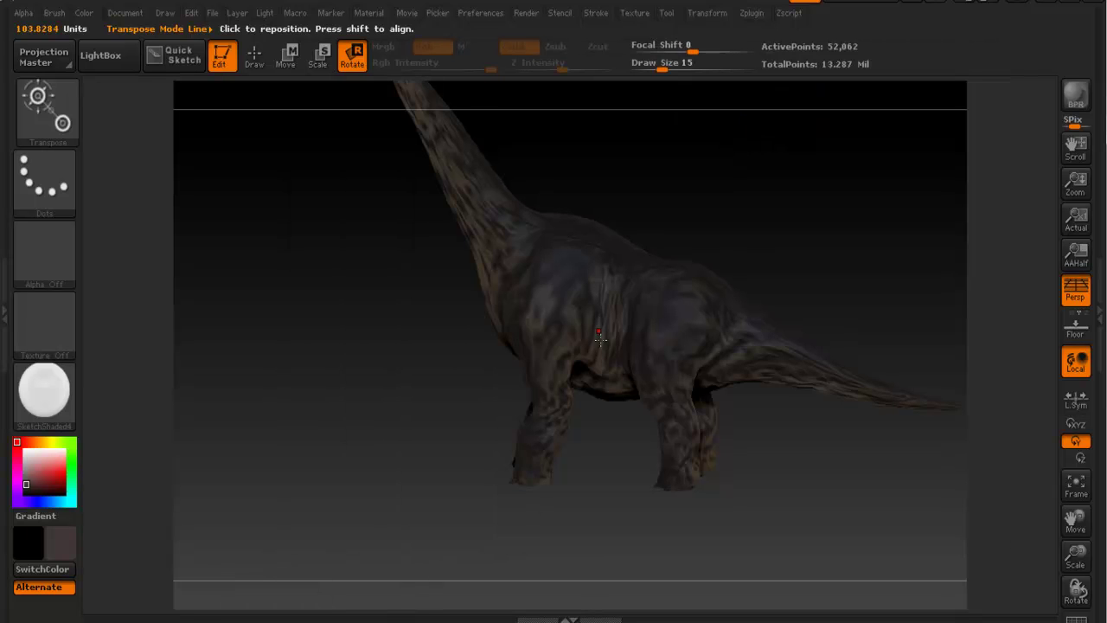
key("alt+Tab")
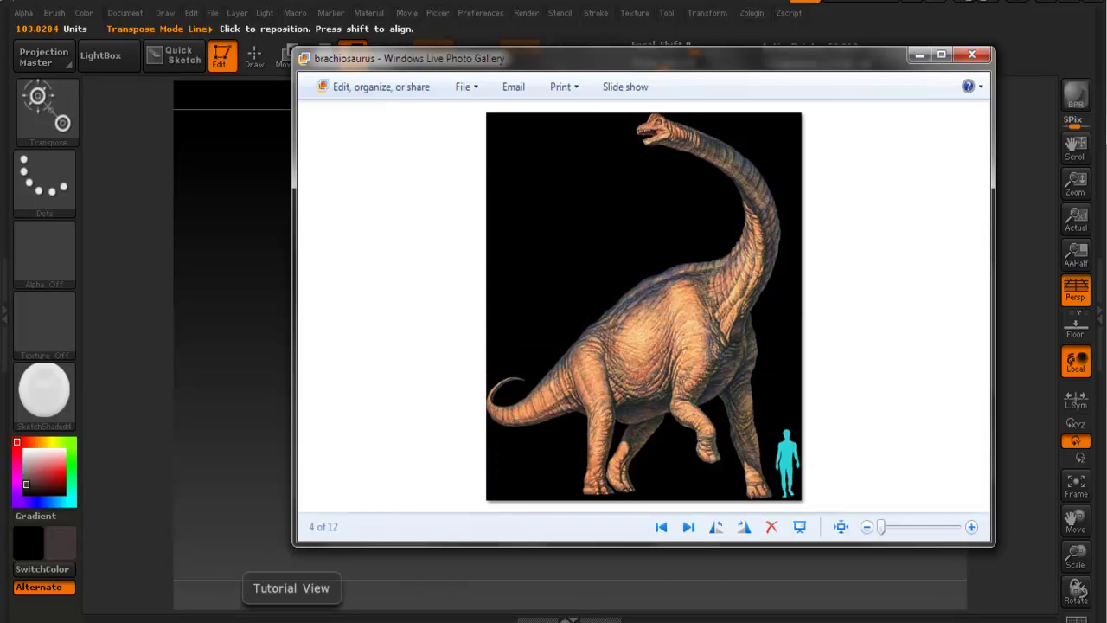
key("alt+Tab")
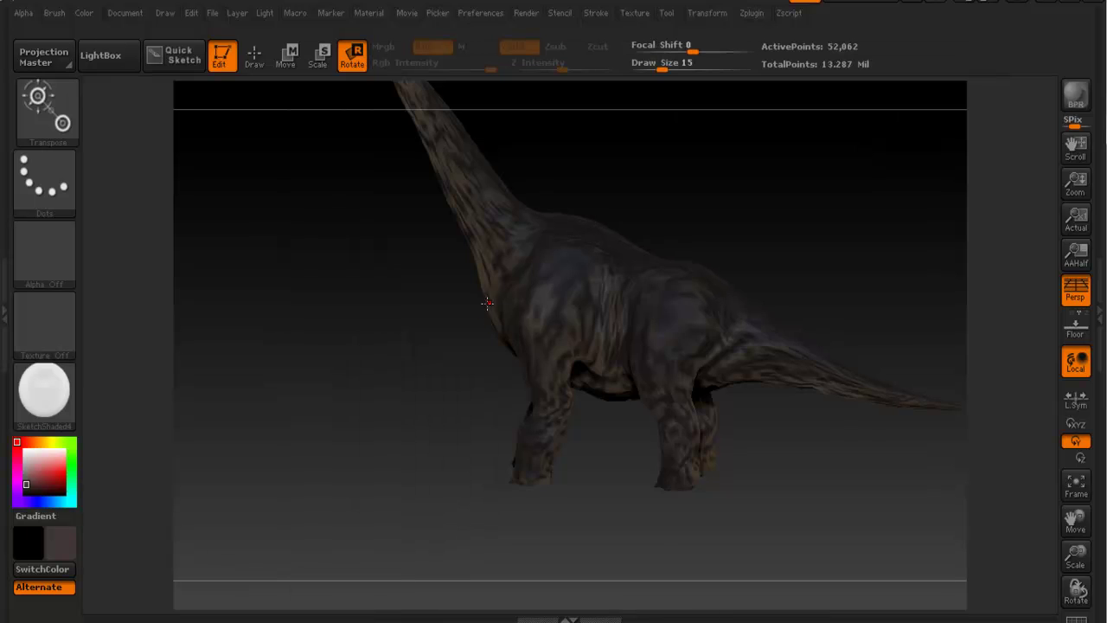
Step: Mask the whole body except the right front leg, refining the mask around the shoulder and undoing the last mask change
left_click_drag(495, 307, 552, 303)
left_click_drag(484, 359, 583, 386)
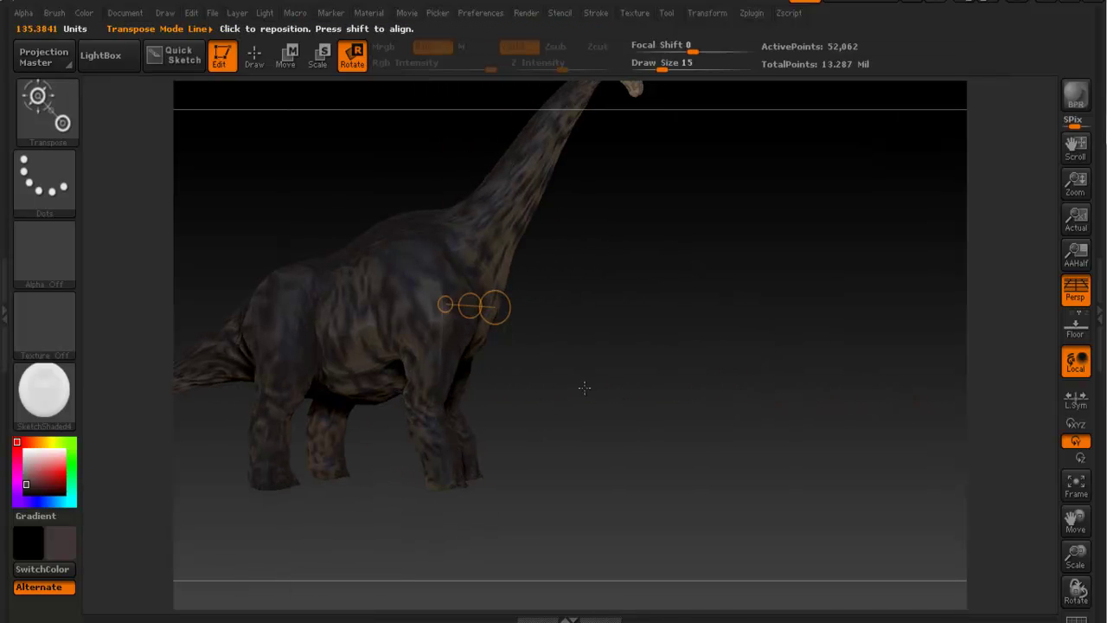
mouse_move(417, 256)
left_mouse_down("ctrl")
mouse_move(436, 300)
mouse_move(441, 284)
mouse_move(427, 287)
mouse_move(420, 268)
left_mouse_up("ctrl")
mouse_move(628, 311)
left_mouse_down()
mouse_move(571, 299)
mouse_move(568, 240)
mouse_move(618, 318)
mouse_move(642, 304)
mouse_move(562, 316)
left_mouse_up()
key("q")
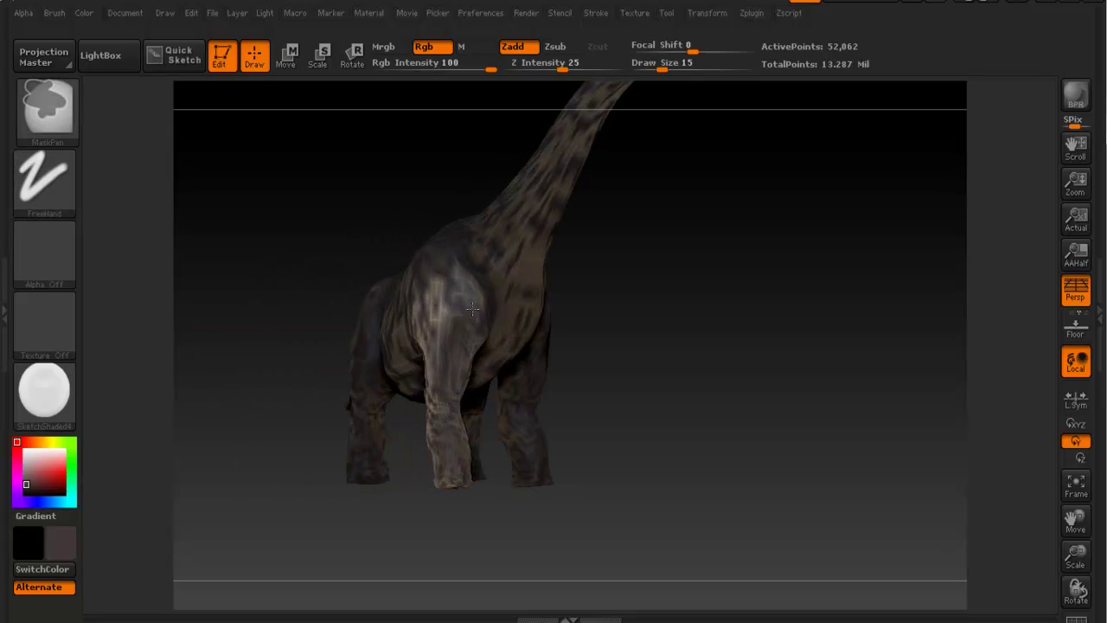
right_click_drag(527, 336, 491, 335)
right_click_drag(410, 278, 492, 325)
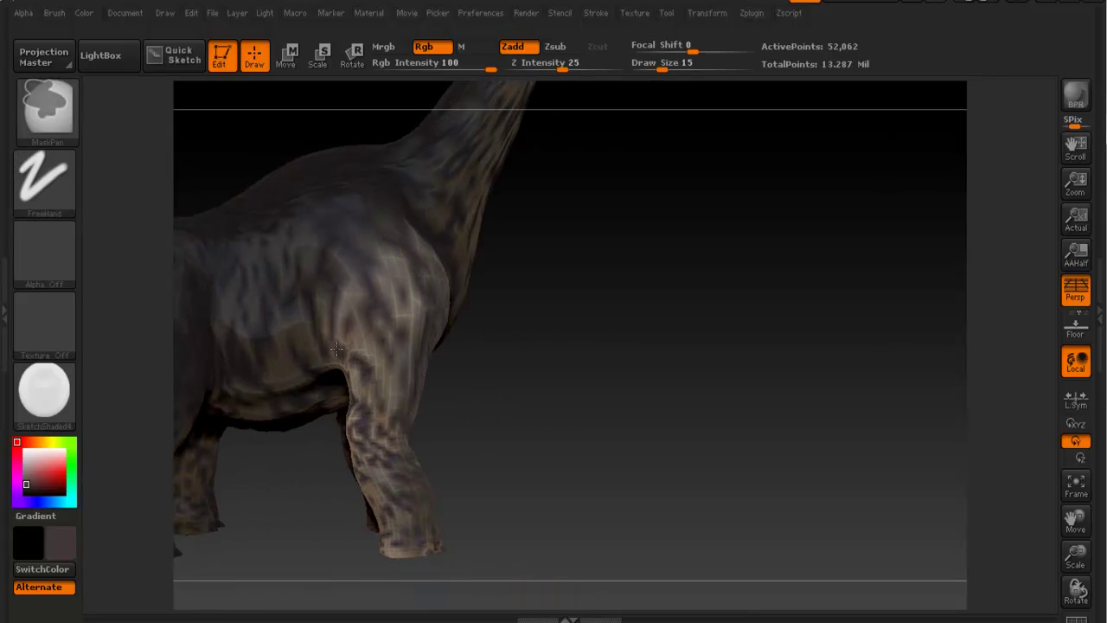
right_click_drag(370, 329, 393, 313)
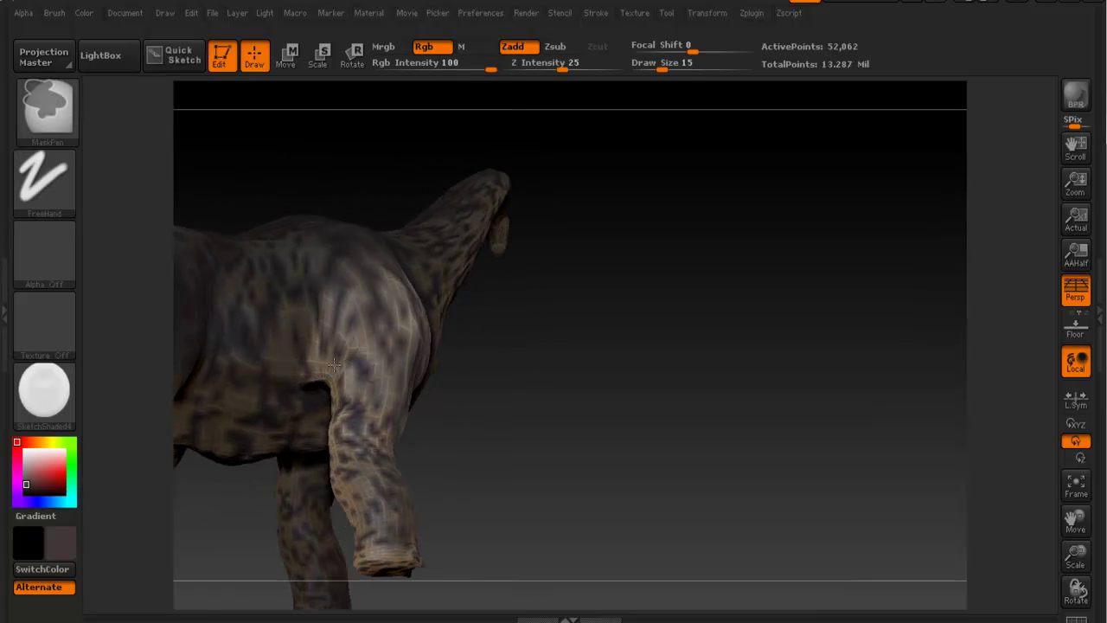
mouse_move(369, 262)
right_mouse_down()
mouse_move(379, 297)
mouse_move(469, 296)
mouse_move(527, 324)
mouse_move(512, 321)
right_mouse_up()
key("ctrl+z")
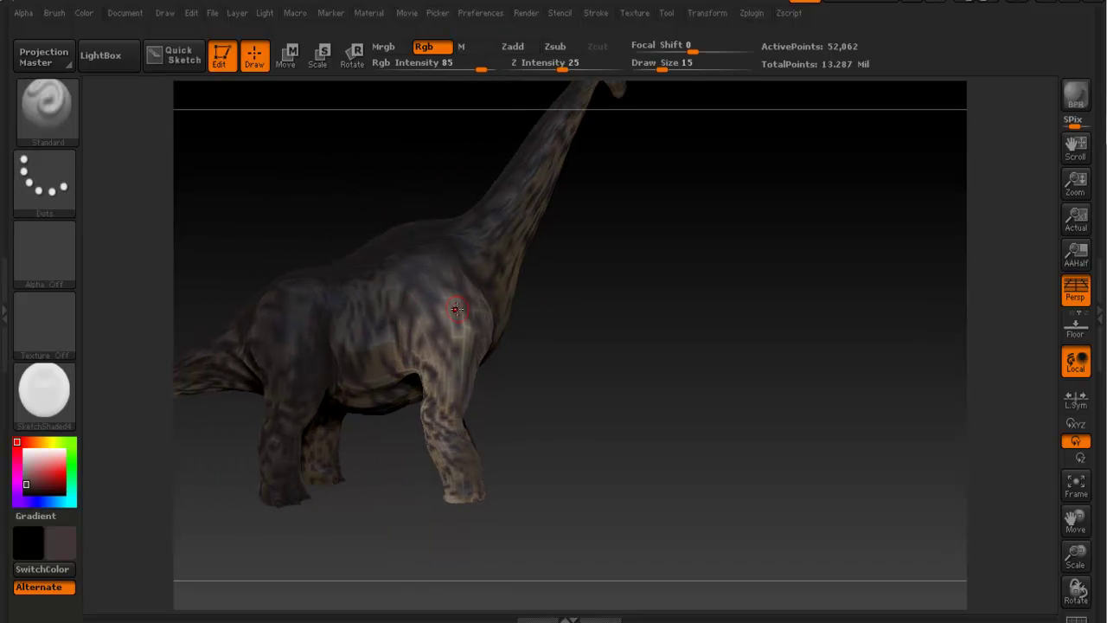
Step: Draw a transpose line from the right shoulder to the front foot and rotate the leg forward
key("r")
left_click_drag(463, 294, 469, 474)
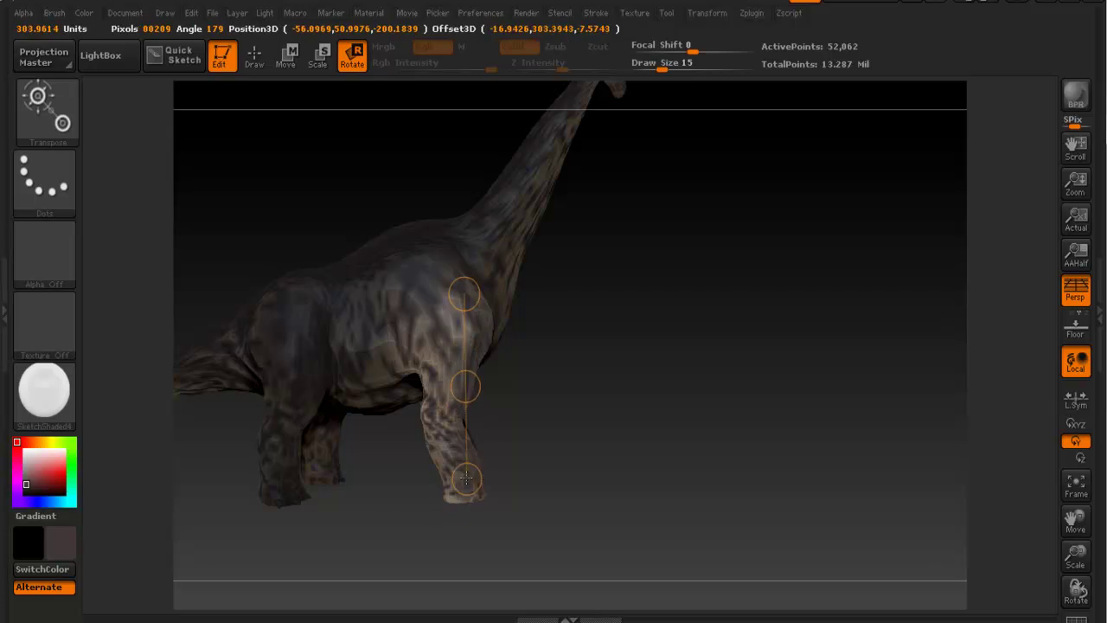
right_click_drag(554, 409, 552, 406)
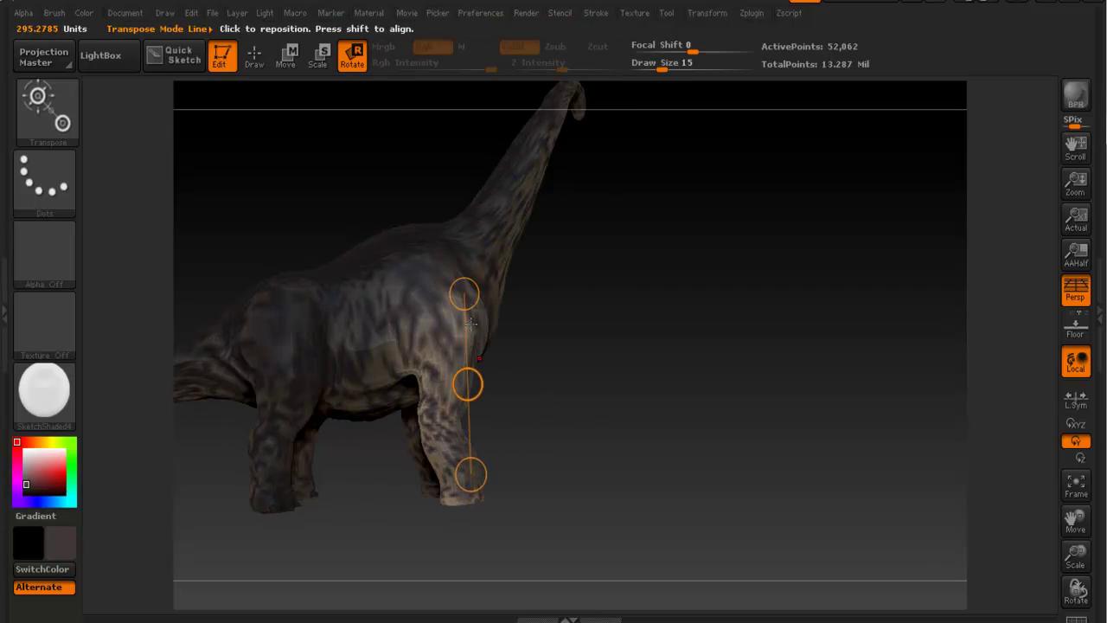
left_click_drag(448, 286, 475, 424)
left_click_drag(450, 519, 490, 445)
mouse_move(614, 415)
left_mouse_down()
mouse_move(472, 399)
mouse_move(613, 412)
left_mouse_up()
Step: Check the leg pose in the reference picture and rotate the right front leg inward from the front view
left_click(275, 621)
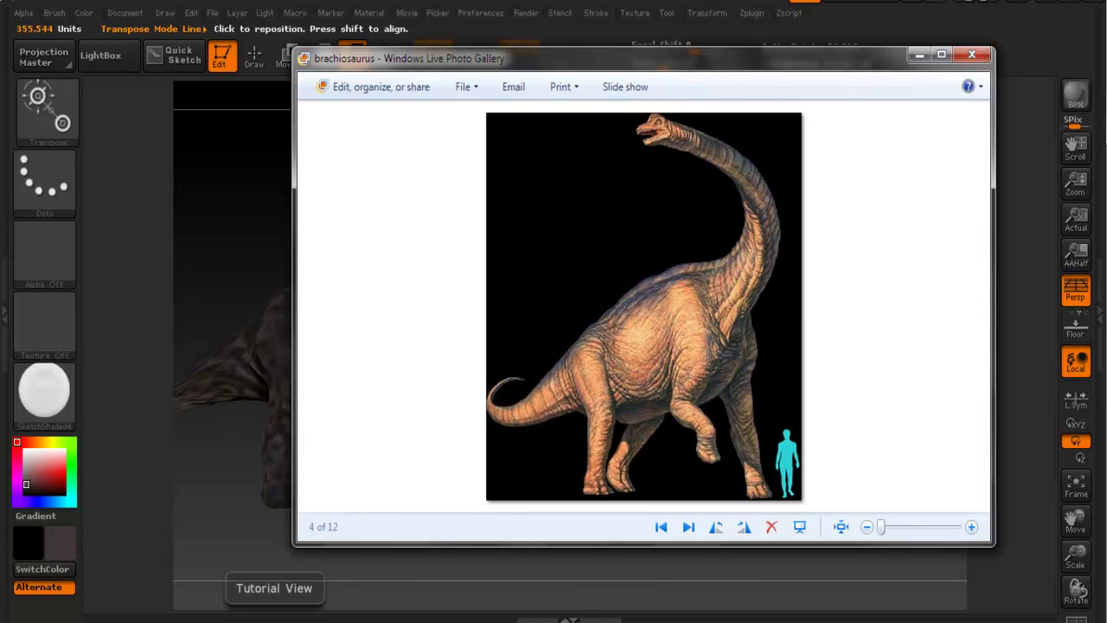
left_click(275, 621)
left_click_drag(625, 412, 536, 411)
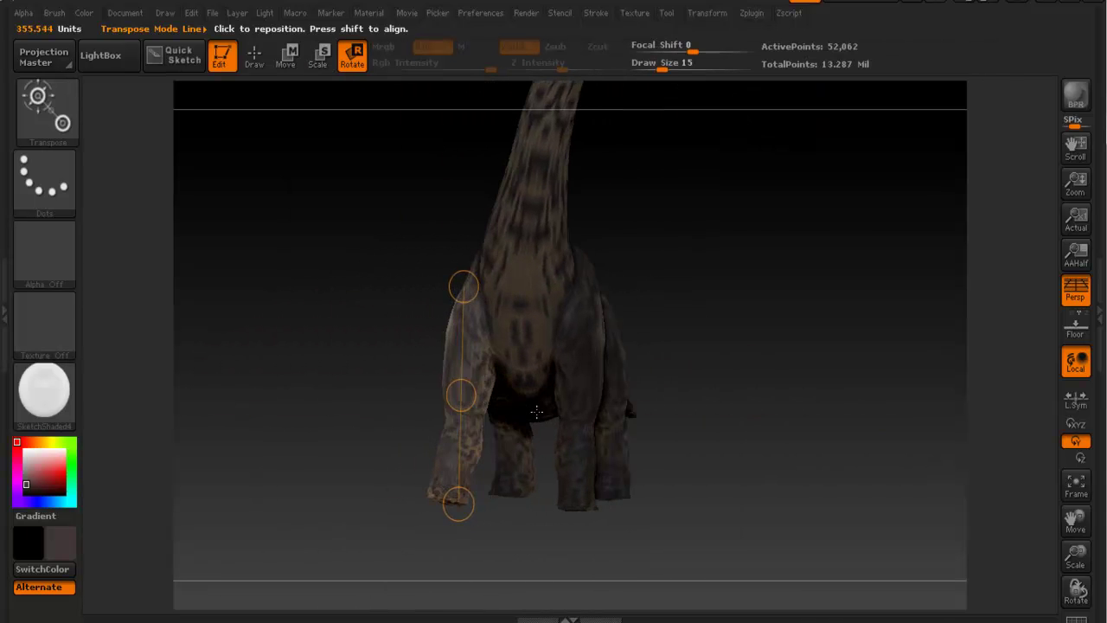
left_click_drag(457, 503, 474, 504)
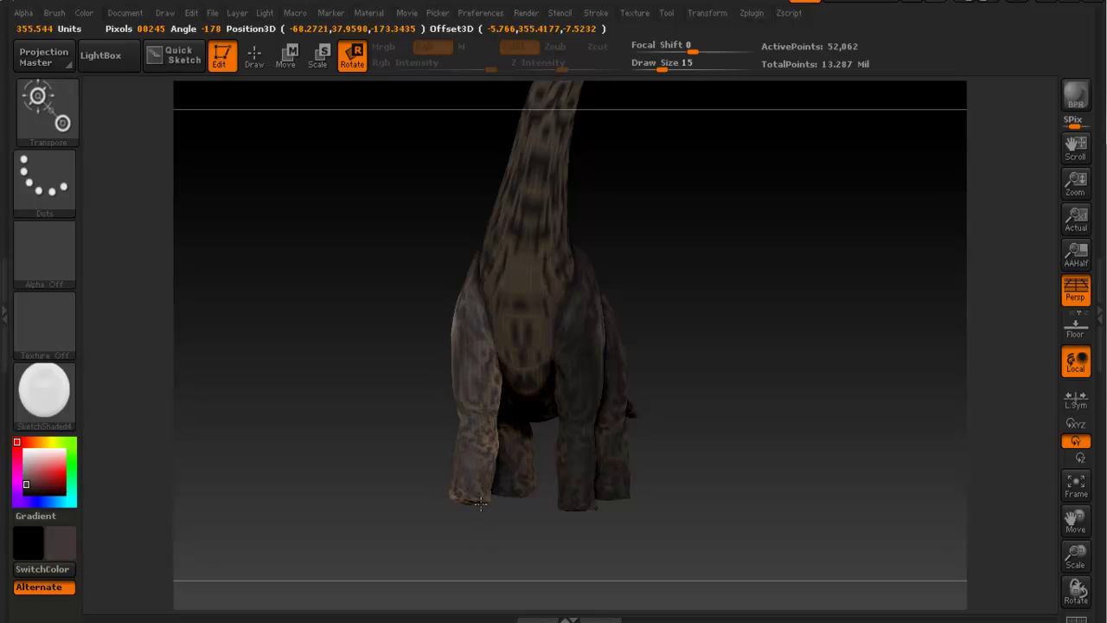
Step: Extend the mask over the upper right front leg down to the knee, leaving only the lower leg free
left_click_drag(677, 418, 754, 423)
left_click_drag(593, 416, 636, 413, "alt")
mouse_move(469, 315)
left_mouse_down()
mouse_move(471, 423)
mouse_move(477, 415)
left_mouse_up()
mouse_move(602, 437)
left_mouse_down()
mouse_move(489, 429)
mouse_move(474, 350)
mouse_move(407, 312)
left_mouse_up()
key("q")
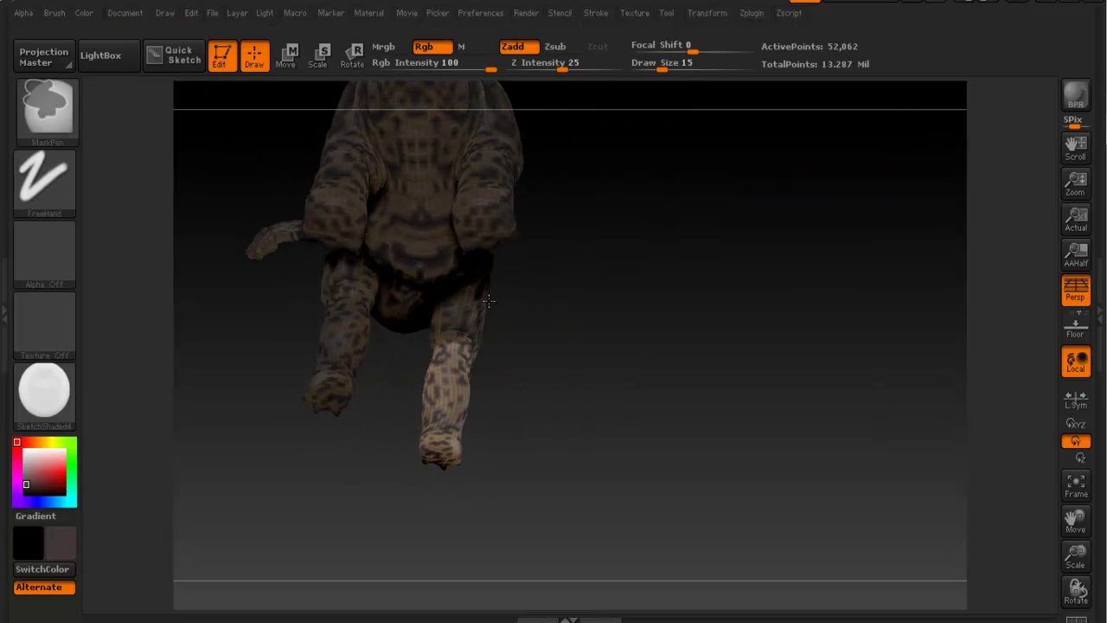
mouse_move(514, 286)
left_mouse_down()
mouse_move(613, 305)
mouse_move(635, 386)
left_mouse_up()
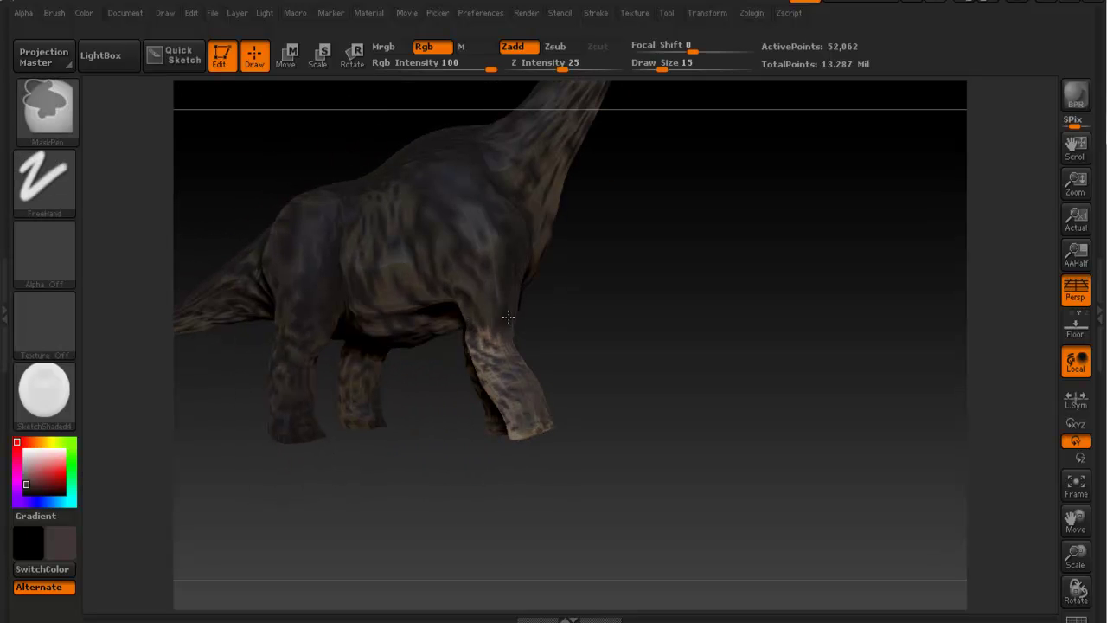
mouse_move(570, 303)
left_mouse_down()
mouse_move(451, 301)
mouse_move(507, 291)
mouse_move(529, 306)
mouse_move(592, 308)
left_mouse_up()
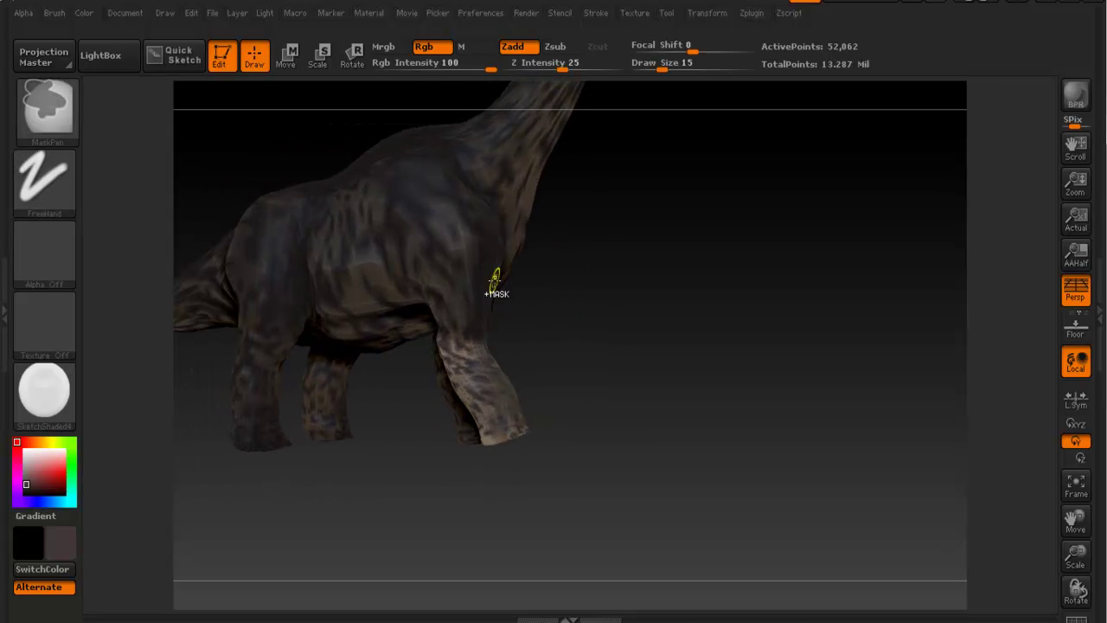
Step: Draw a transpose line from the right front knee to the foot and rotate the lower leg forward
key("r")
mouse_move(456, 334)
left_mouse_down()
mouse_move(511, 440)
mouse_move(540, 406)
mouse_move(547, 422)
left_mouse_up()
mouse_move(603, 363)
left_mouse_down()
mouse_move(501, 366)
mouse_move(613, 376)
mouse_move(583, 363)
mouse_move(462, 366)
mouse_move(626, 368)
left_mouse_up()
right_click_drag(544, 321, 622, 346, "ctrl")
Step: Raise the right front foot further by rotating the unmasked lower leg about the knee
key("q")
left_click_drag(596, 302, 541, 299)
left_click_drag(595, 275, 506, 277)
left_click_drag(600, 264, 496, 258)
mouse_move(350, 258)
left_mouse_down()
mouse_move(459, 262)
mouse_move(551, 248)
mouse_move(567, 269)
left_mouse_up()
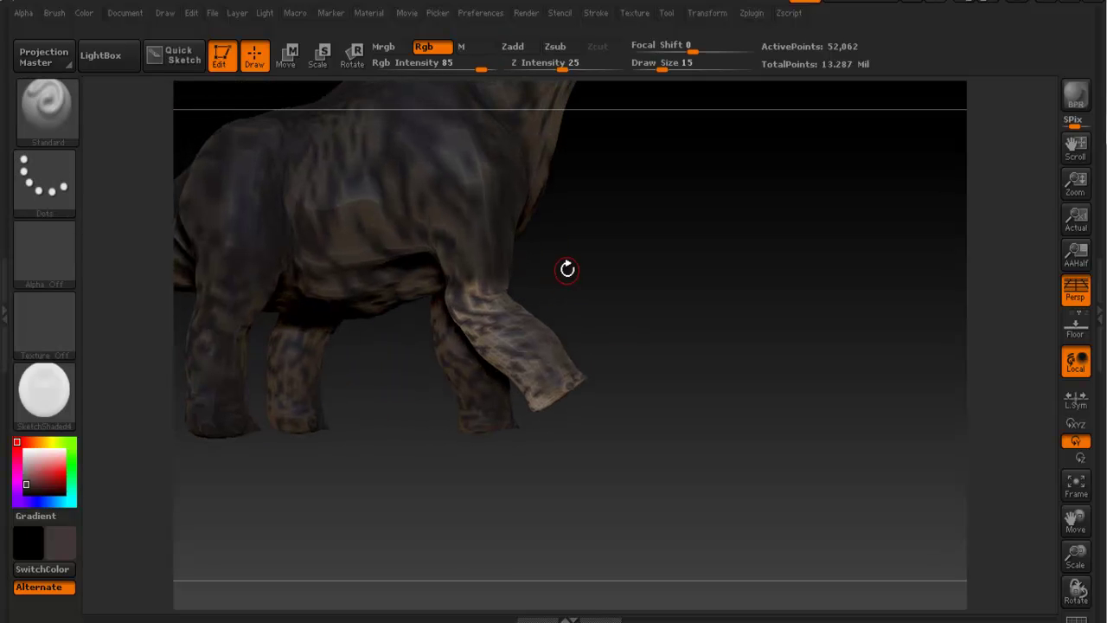
key("r")
left_click_drag(549, 410, 600, 366)
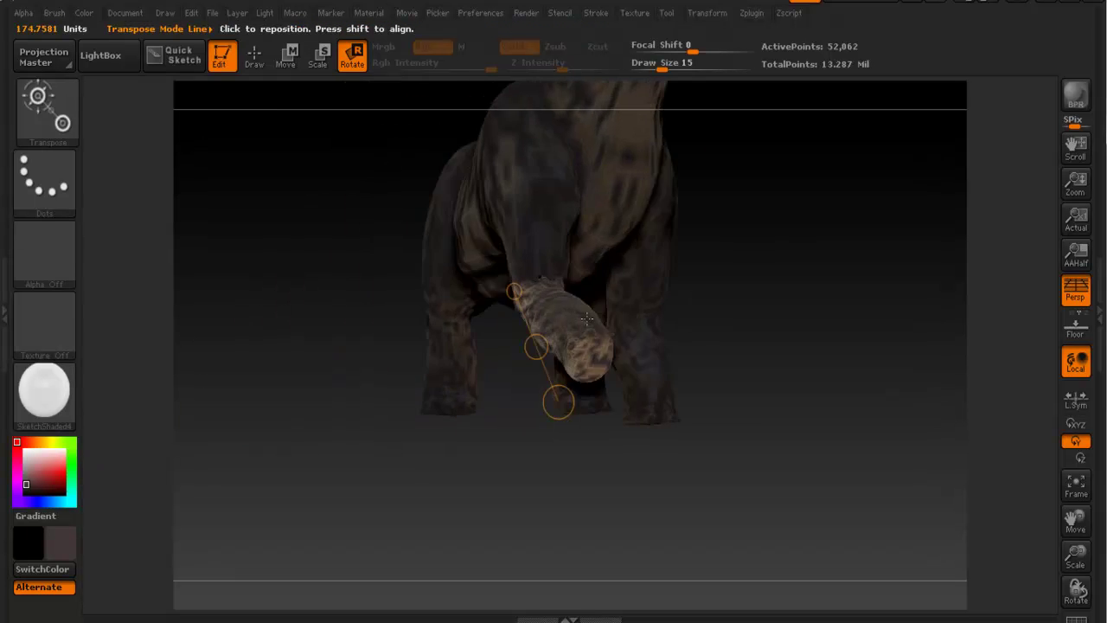
Step: Adjust the bend of the raised right front lower leg about the knee from the side
left_click_drag(586, 319, 645, 318)
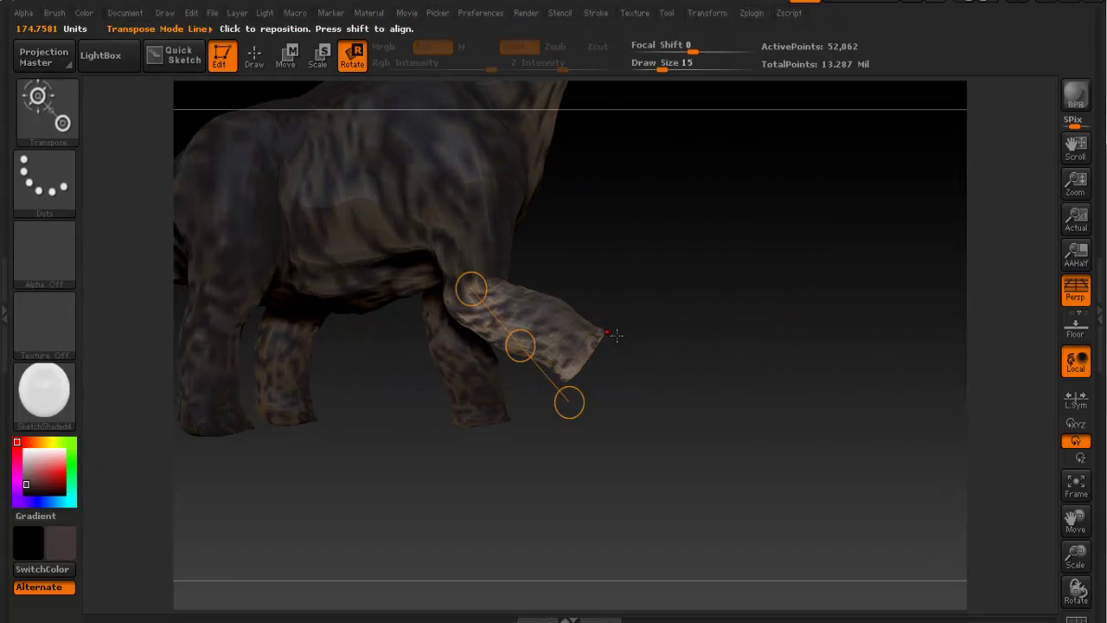
mouse_move(520, 346)
left_mouse_down()
mouse_move(531, 354)
mouse_move(522, 349)
left_mouse_up()
mouse_move(715, 312)
left_mouse_down()
mouse_move(563, 317)
mouse_move(713, 314)
left_mouse_up()
Step: Mask the right front lower leg down to the ankle and rotate the foot downward
mouse_move(543, 314)
left_mouse_down("ctrl")
mouse_move(588, 343)
mouse_move(609, 379)
left_mouse_up("ctrl")
mouse_move(697, 375)
left_mouse_down()
mouse_move(512, 378)
mouse_move(697, 380)
left_mouse_up()
mouse_move(611, 389)
left_mouse_down()
mouse_move(595, 404)
mouse_move(603, 413)
left_mouse_up()
key("ctrl+z")
left_click_drag(725, 382, 756, 379)
mouse_move(607, 378)
left_mouse_down()
mouse_move(602, 399)
mouse_move(611, 400)
left_mouse_up()
right_click_drag(616, 394, 620, 294, "ctrl")
left_click_drag(714, 297, 593, 304)
right_click_drag(837, 349, 759, 390, "alt")
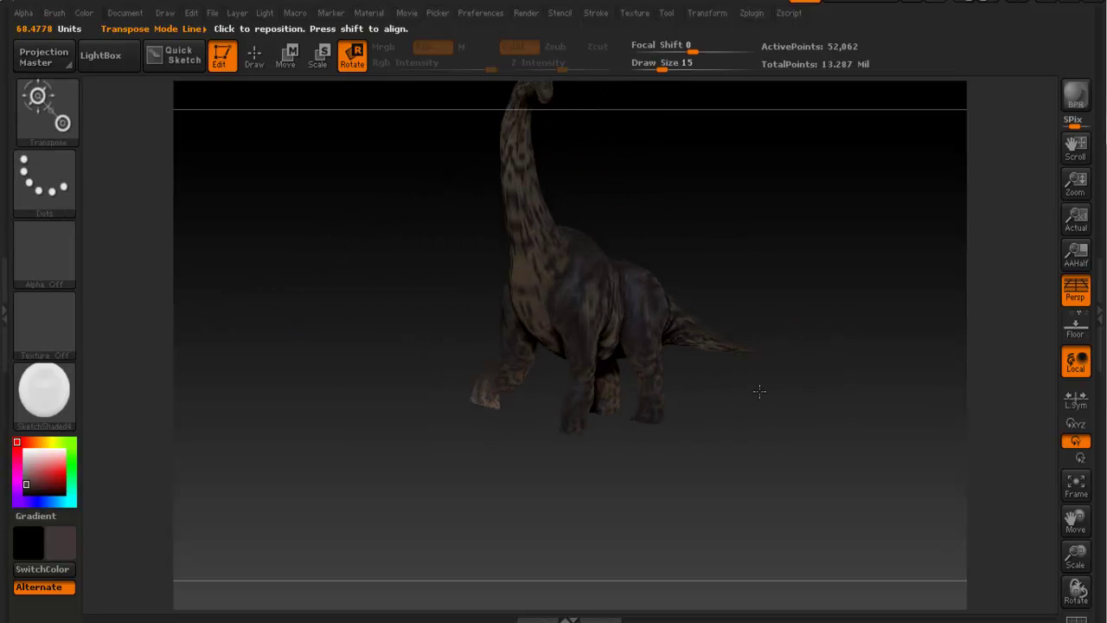
Step: Refine the pose of the raised right front lower leg and check it from several angles
right_click_drag(684, 245, 732, 304, "ctrl")
left_click_drag(649, 260, 752, 269)
right_click_drag(563, 386, 653, 368, "alt")
left_click_drag(437, 324, 441, 353)
mouse_move(453, 268)
left_mouse_down()
mouse_move(460, 342)
mouse_move(546, 417)
mouse_move(567, 384)
left_mouse_up()
mouse_move(709, 370)
right_mouse_down()
mouse_move(566, 374)
mouse_move(716, 373)
right_mouse_up()
left_click_drag(656, 303, 639, 395)
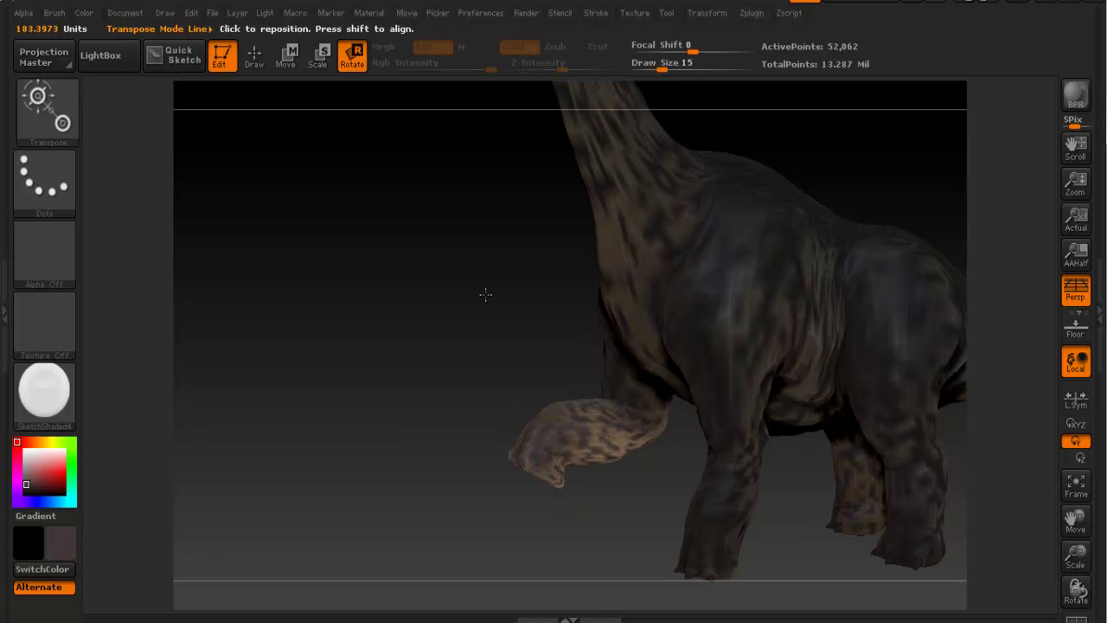
Step: Isolate the left front leg with a mask, draw a transpose line from shoulder to foot, and rotate the leg
left_click_drag(501, 299, 404, 248, "alt")
left_click_drag(655, 179, 633, 215, "ctrl")
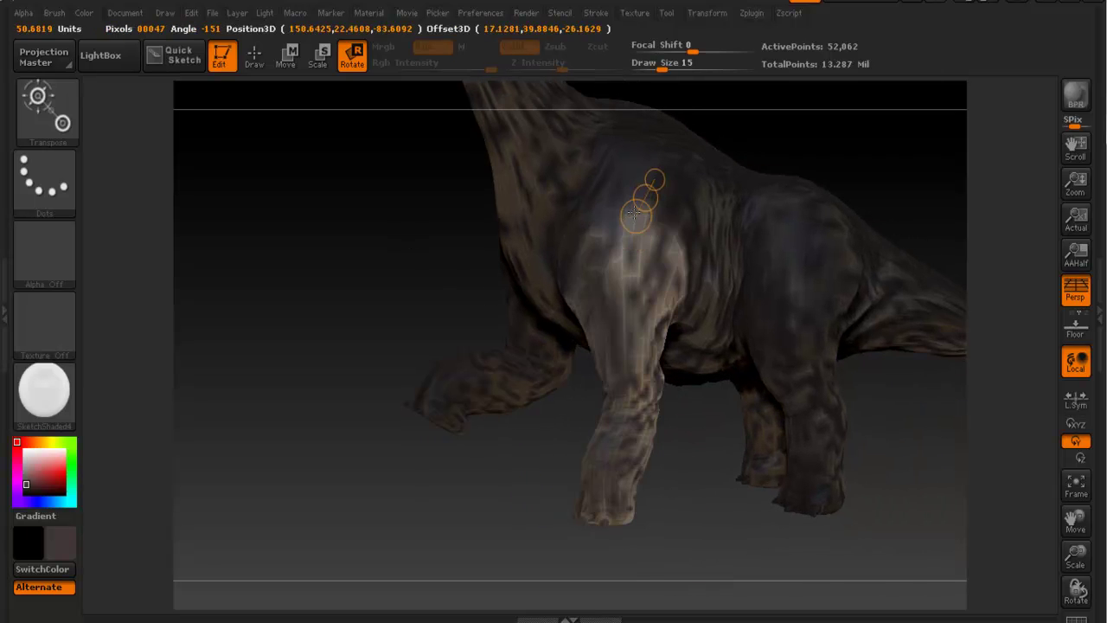
mouse_move(692, 399)
right_mouse_down()
mouse_move(695, 420)
mouse_move(705, 405)
right_mouse_up()
mouse_move(617, 230)
left_mouse_down()
mouse_move(625, 464)
mouse_move(663, 471)
left_mouse_up()
right_click_drag(397, 341, 526, 376)
left_click_drag(619, 472, 614, 470)
left_click_drag(628, 348, 725, 399)
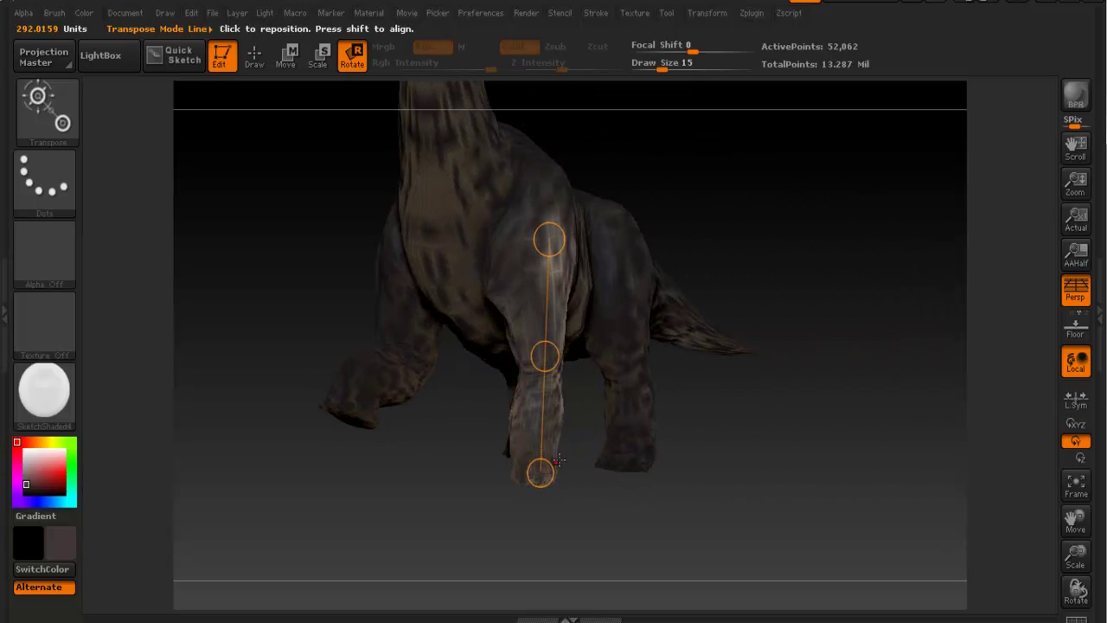
left_click_drag(543, 473, 560, 471)
left_click_drag(794, 459, 708, 456)
Step: Mask the left front leg down to the knee and rotate the free lower leg
mouse_move(565, 320)
left_mouse_down("ctrl")
mouse_move(586, 379)
mouse_move(563, 479)
mouse_move(534, 484)
left_mouse_up("ctrl")
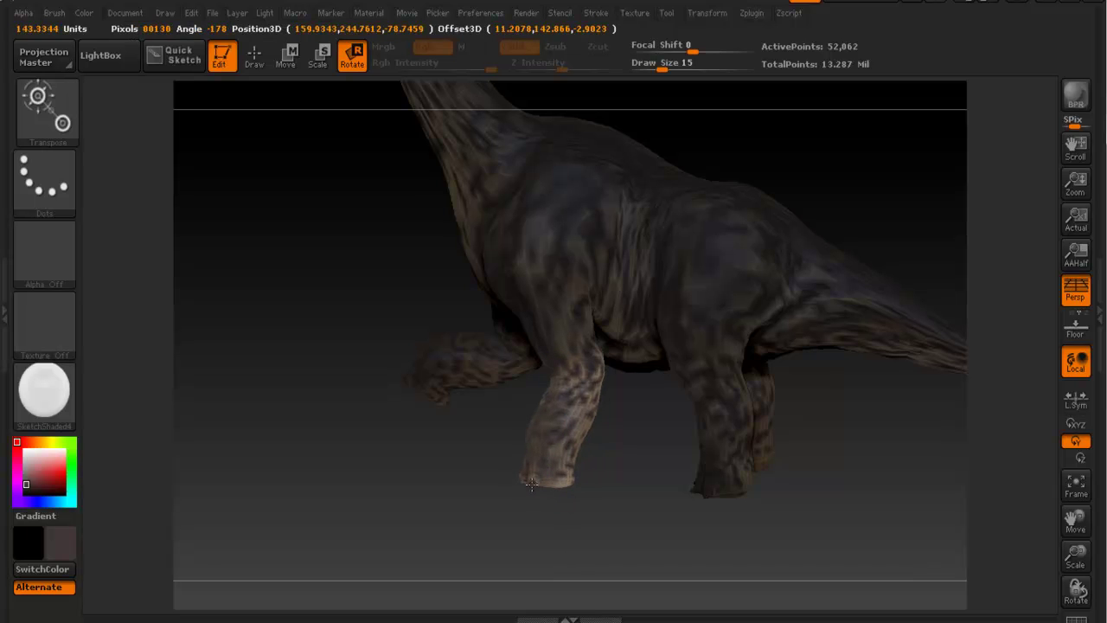
left_click_drag(648, 452, 715, 460)
mouse_move(554, 426)
left_mouse_down()
mouse_move(566, 395)
mouse_move(565, 426)
left_mouse_up()
key("w")
right_click_drag(692, 398, 734, 384, "ctrl")
left_click_drag(723, 440, 688, 427)
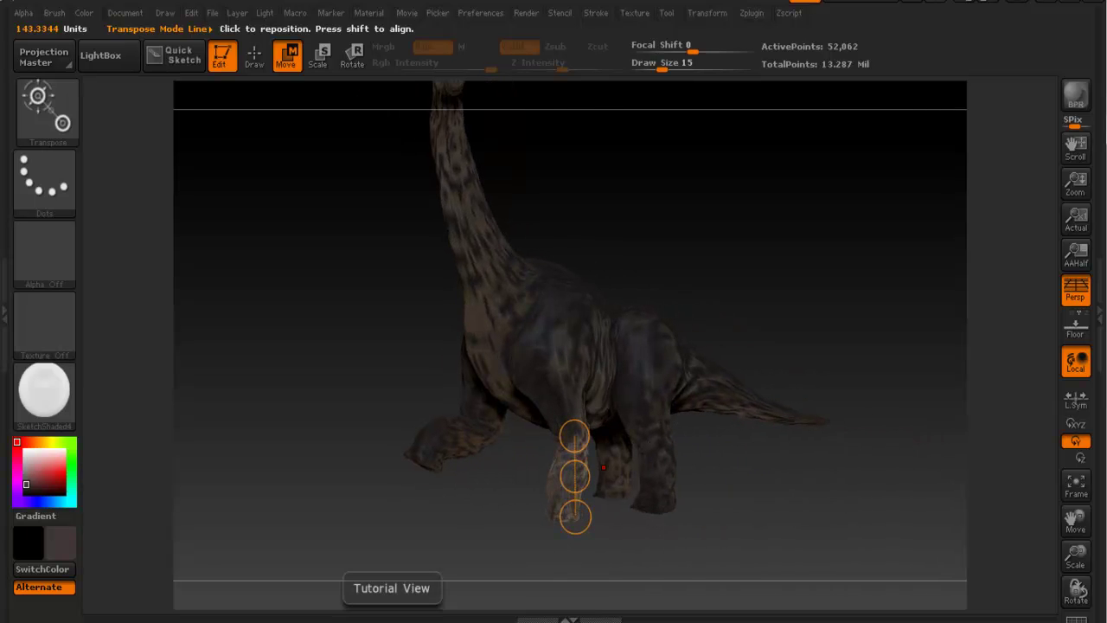
Step: Check the leg pose in the brachiosaurus reference picture and isolate the left hind leg with a mask for rotation
key("alt+Tab")
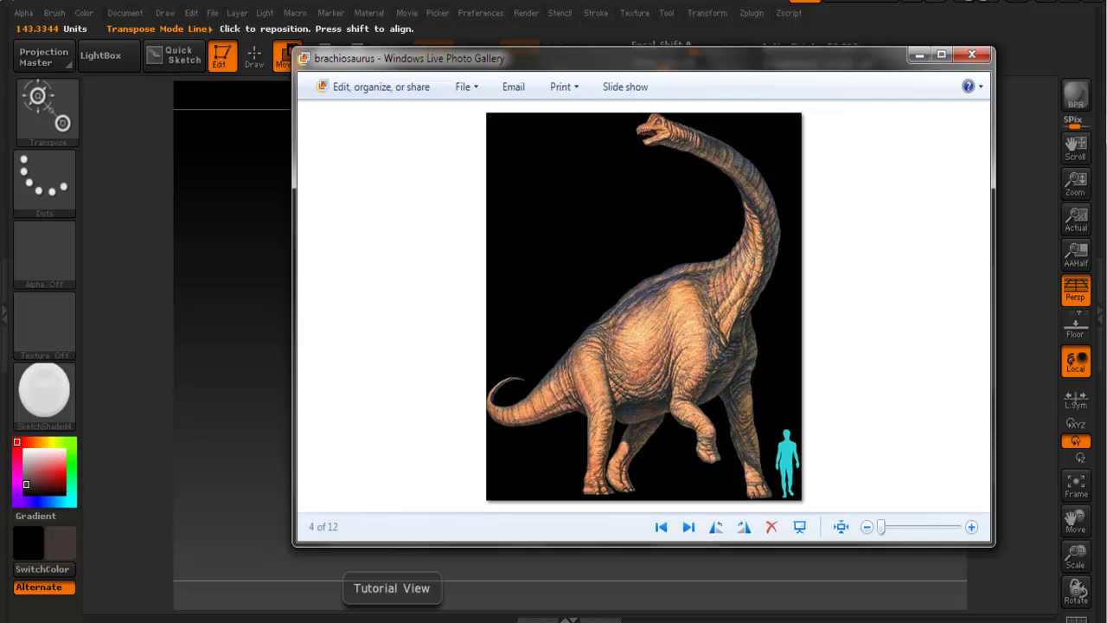
left_click(301, 622)
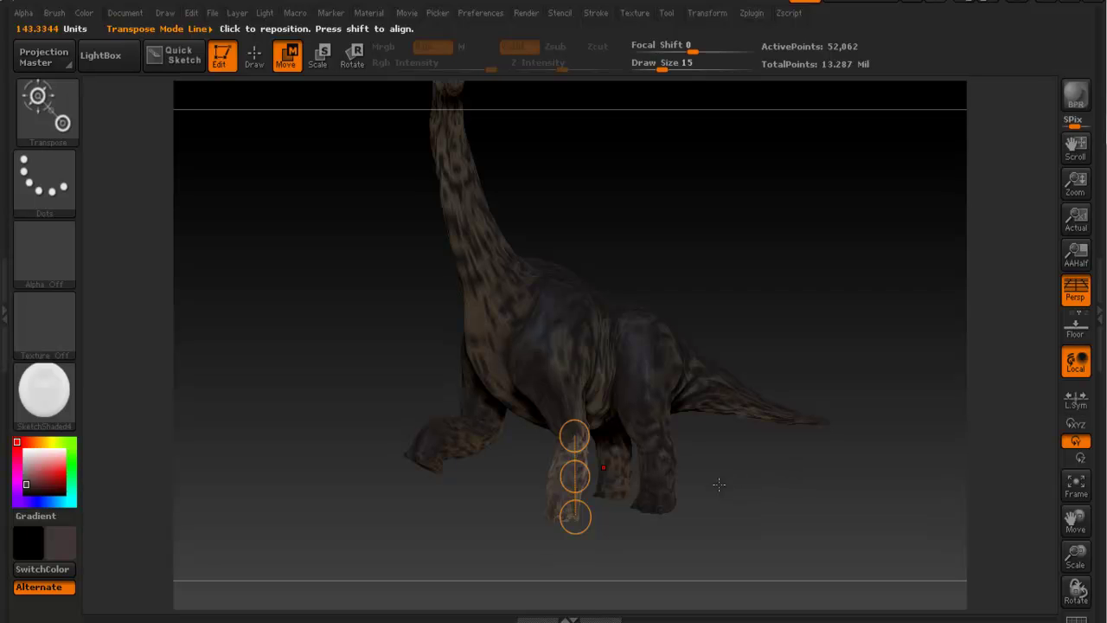
mouse_move(718, 484)
left_mouse_down()
mouse_move(729, 479)
mouse_move(710, 476)
left_mouse_up()
mouse_move(725, 475)
right_mouse_down("alt")
mouse_move(681, 442)
mouse_move(692, 460)
right_mouse_up("alt")
left_click_drag(634, 253, 570, 492, "ctrl")
key("ctrl+z")
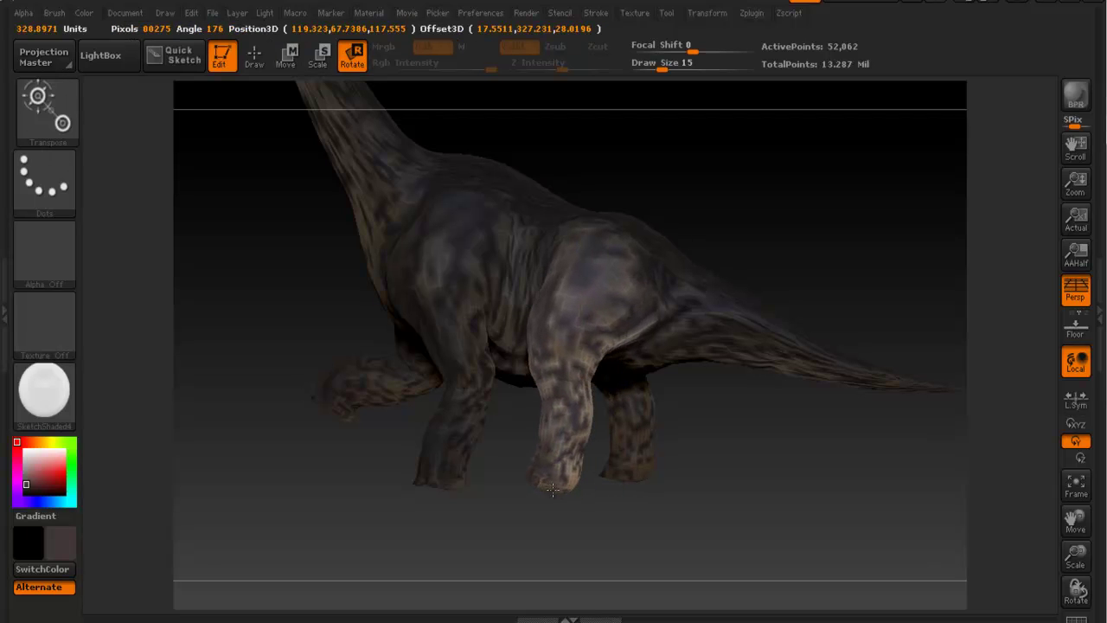
left_click_drag(551, 490, 551, 490)
Step: Mask the left hind leg down to the knee and rotate the free lower leg about it
mouse_move(557, 334)
left_mouse_down("ctrl")
mouse_move(552, 364)
mouse_move(587, 493)
left_mouse_up("ctrl")
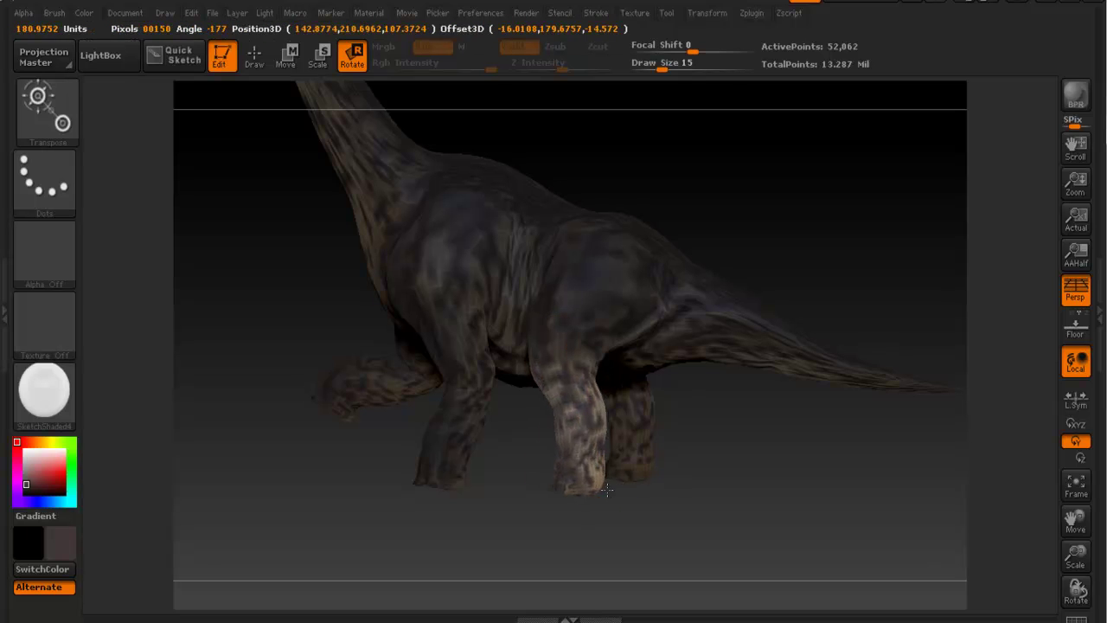
left_click_drag(736, 471, 782, 492)
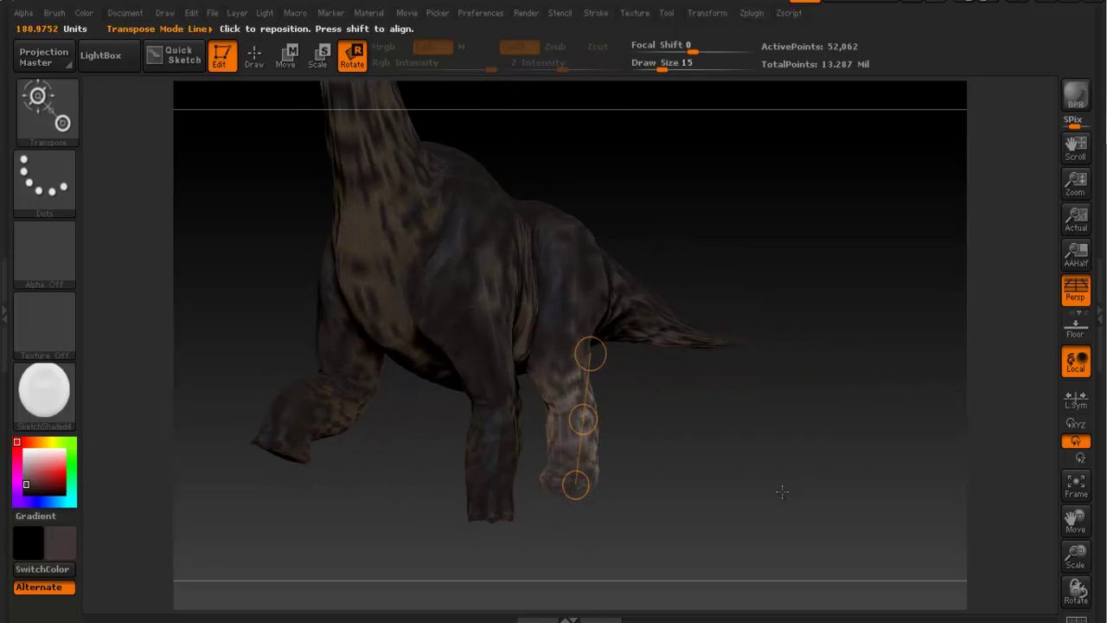
left_click_drag(583, 419, 581, 404)
Step: Isolate the right hind leg with a mask and rotate the whole leg about the hip
left_click_drag(670, 432, 493, 425)
mouse_move(533, 265)
left_mouse_down("ctrl")
mouse_move(538, 296)
mouse_move(550, 250)
mouse_move(528, 265)
mouse_move(546, 265)
left_mouse_up("ctrl")
left_click_drag(504, 226, 530, 400, "ctrl")
left_click_drag(542, 240, 494, 514, "ctrl")
left_click_drag(650, 510, 607, 456, "alt")
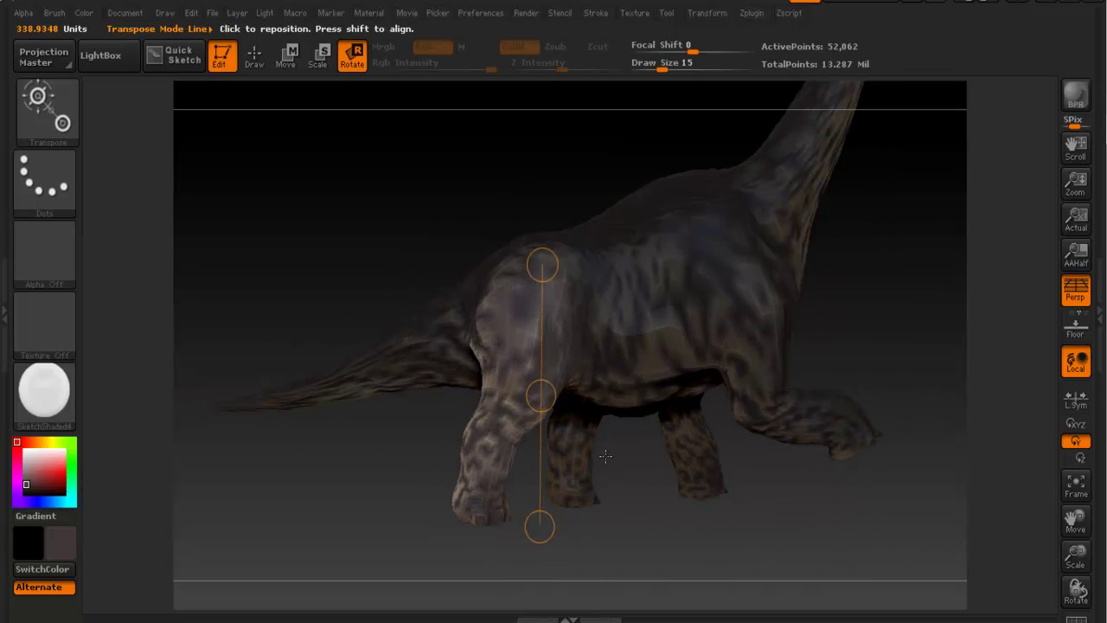
left_click_drag(653, 497, 667, 449, "alt")
left_click_drag(553, 474, 540, 474)
Step: Extend the mask over the right hind leg down to the knee, leaving only the lower leg free
mouse_move(517, 327)
left_mouse_down("ctrl")
mouse_move(513, 349)
mouse_move(497, 347)
mouse_move(489, 466)
mouse_move(518, 462)
left_mouse_up("ctrl")
key("ctrl+z")
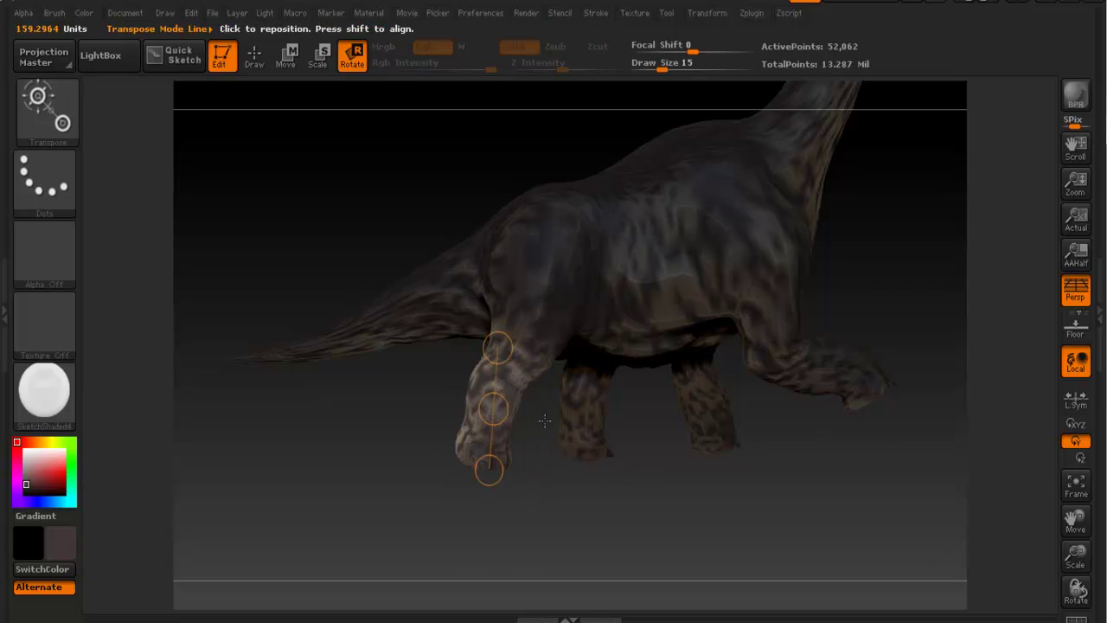
key("q")
left_click_drag(563, 415, 524, 329)
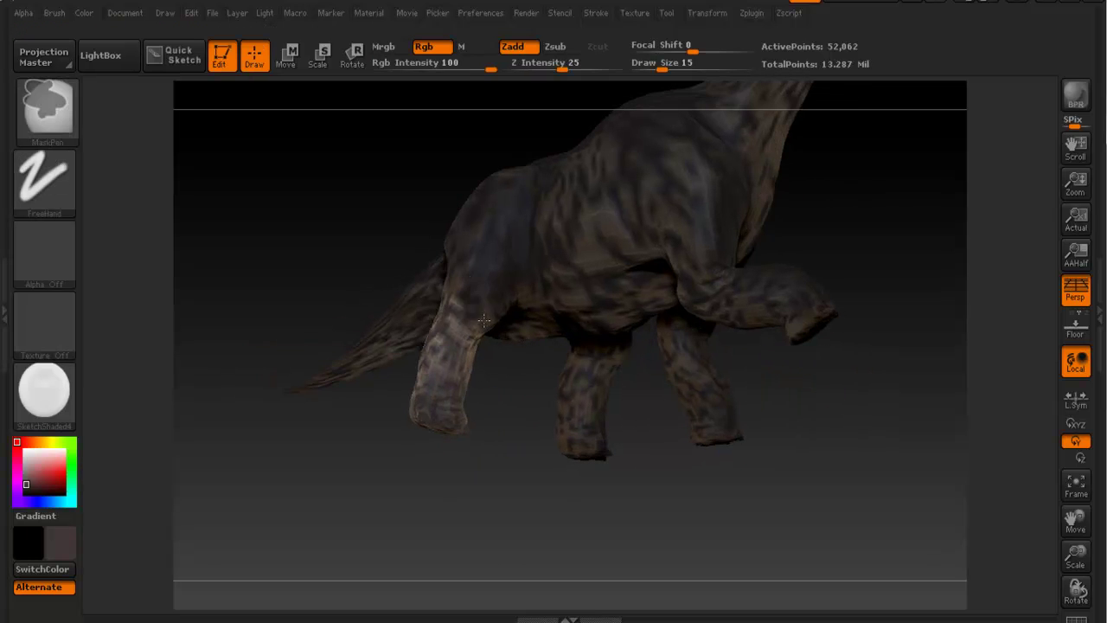
left_click_drag(519, 380, 406, 328)
left_click_drag(521, 368, 598, 378)
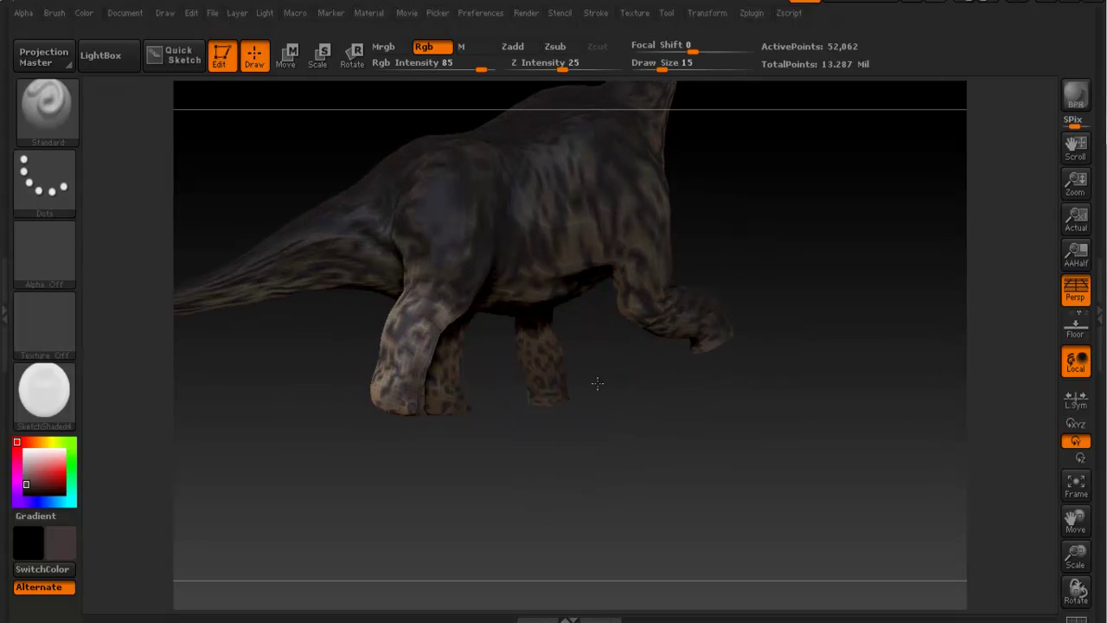
mouse_move(500, 321)
left_mouse_down()
mouse_move(475, 313)
mouse_move(384, 404)
mouse_move(366, 390)
left_mouse_up()
key("r")
left_click_drag(499, 412, 477, 430)
right_click_drag(449, 409, 445, 433, "ctrl")
Step: Mask the right hind leg down to the ankle and move the free foot slightly downward
mouse_move(383, 331)
left_mouse_down("ctrl")
mouse_move(354, 375)
mouse_move(368, 396)
left_mouse_up("ctrl")
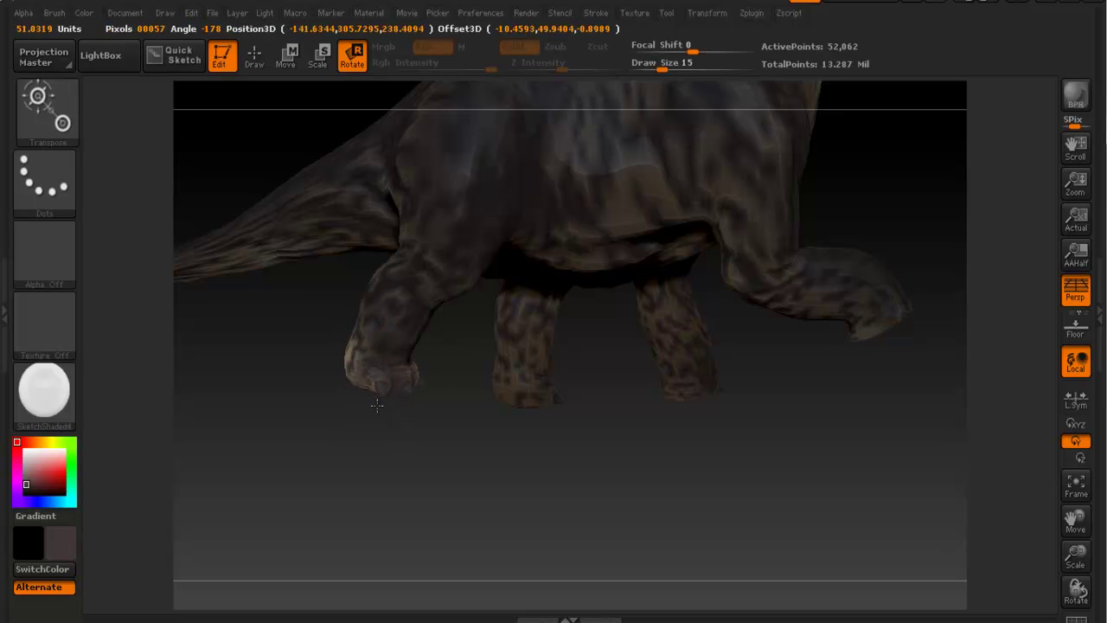
key("w")
left_click_drag(357, 359, 357, 364)
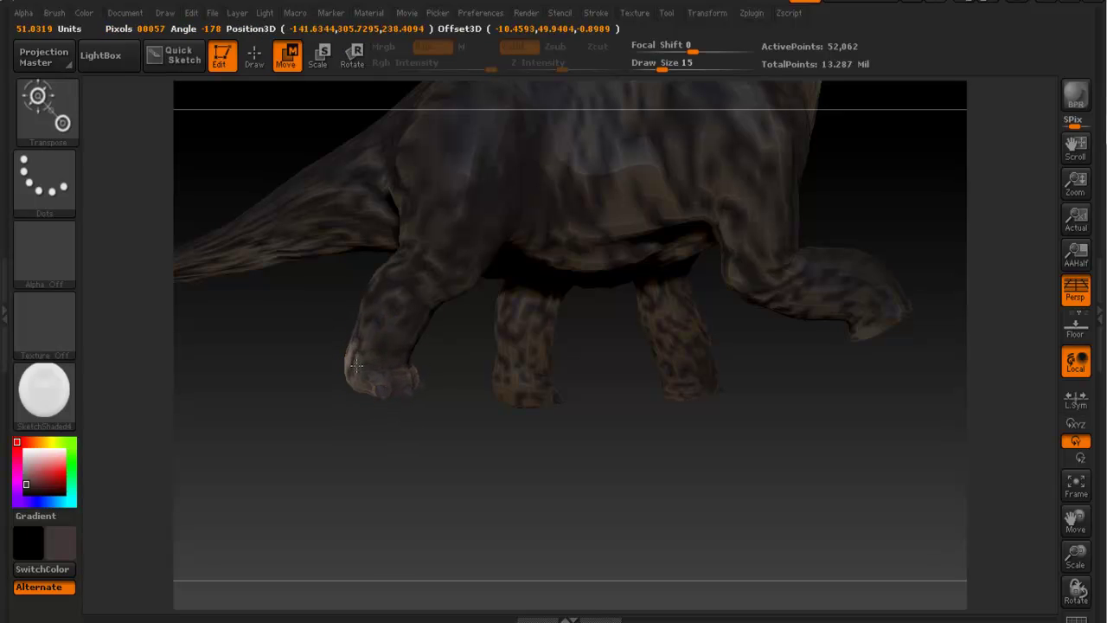
Step: Draw a transpose line along the right hind lower leg and rotate it inward from the front view
left_click_drag(530, 432, 486, 437)
mouse_move(486, 437)
right_mouse_down()
mouse_move(465, 444)
mouse_move(371, 413)
right_mouse_up()
mouse_move(605, 412)
right_mouse_down()
mouse_move(631, 401)
mouse_move(576, 423)
mouse_move(667, 438)
mouse_move(600, 433)
right_mouse_up()
left_click_drag(562, 438, 627, 427)
mouse_move(626, 426)
right_mouse_down()
mouse_move(597, 433)
mouse_move(612, 445)
mouse_move(571, 417)
mouse_move(631, 415)
right_mouse_up()
left_click_drag(531, 324, 514, 423)
left_click_drag(505, 351, 512, 368)
key("ctrl+z")
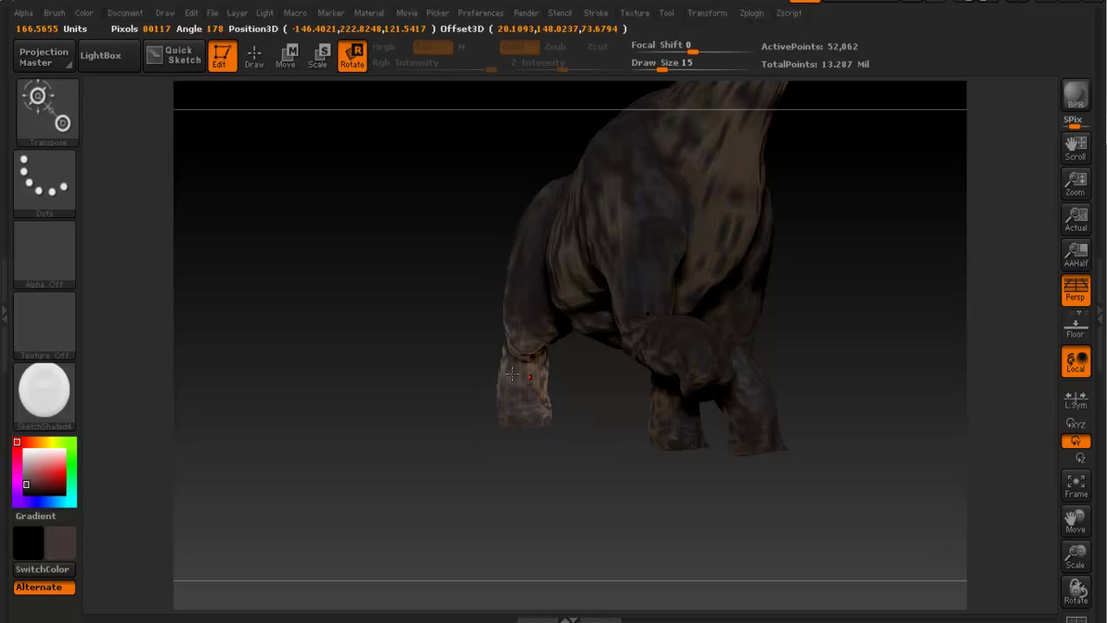
left_click_drag(465, 420, 471, 420)
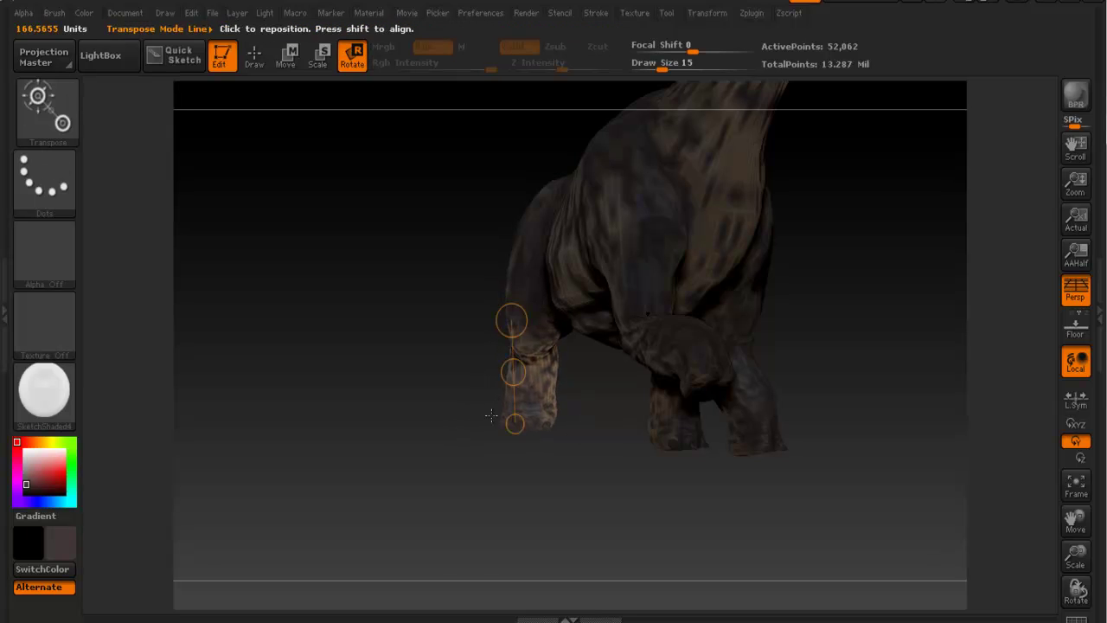
left_click_drag(513, 372, 526, 393)
Step: Mask the body to isolate the tail, rotate the tail sideways from behind, and extend the mask along the tail
mouse_move(614, 435)
left_mouse_down()
mouse_move(697, 433)
mouse_move(752, 452)
mouse_move(835, 455)
left_mouse_up()
mouse_move(540, 270)
left_mouse_down("ctrl")
mouse_move(560, 279)
mouse_move(551, 274)
left_mouse_up("ctrl")
left_click_drag(743, 274, 744, 263)
left_click_drag(548, 300, 765, 358)
left_click_drag(809, 313, 735, 363)
mouse_move(591, 189)
left_mouse_down()
mouse_move(602, 497)
mouse_move(614, 516)
mouse_move(561, 516)
left_mouse_up()
left_click_drag(567, 279, 565, 295, "ctrl")
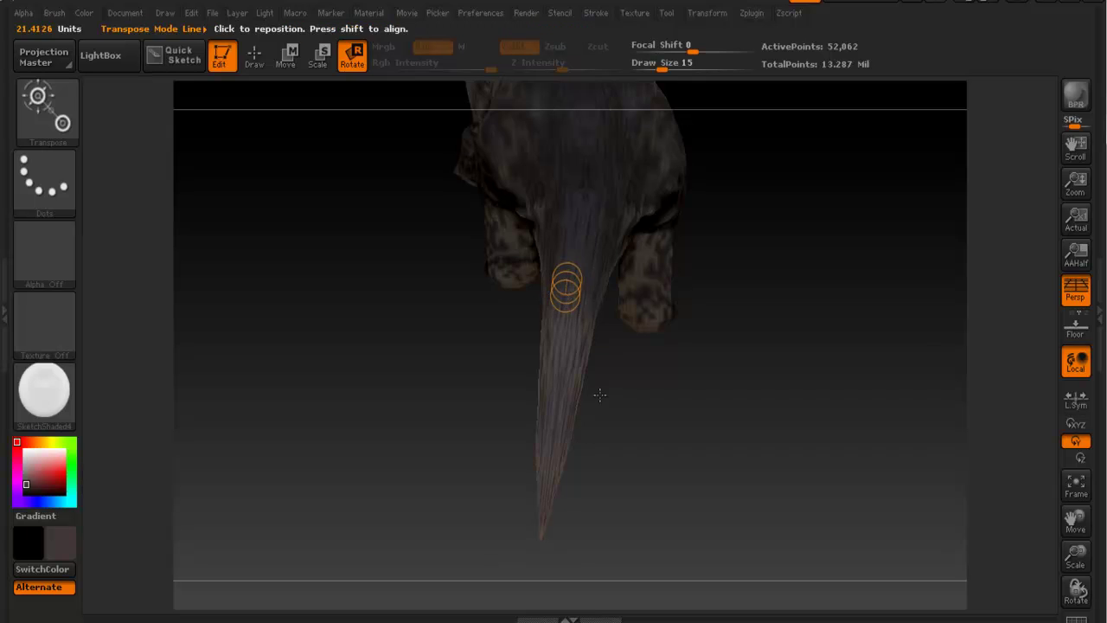
left_click_drag(547, 520, 491, 517)
left_click_drag(552, 326, 555, 352, "ctrl")
left_click_drag(585, 281, 555, 370, "ctrl")
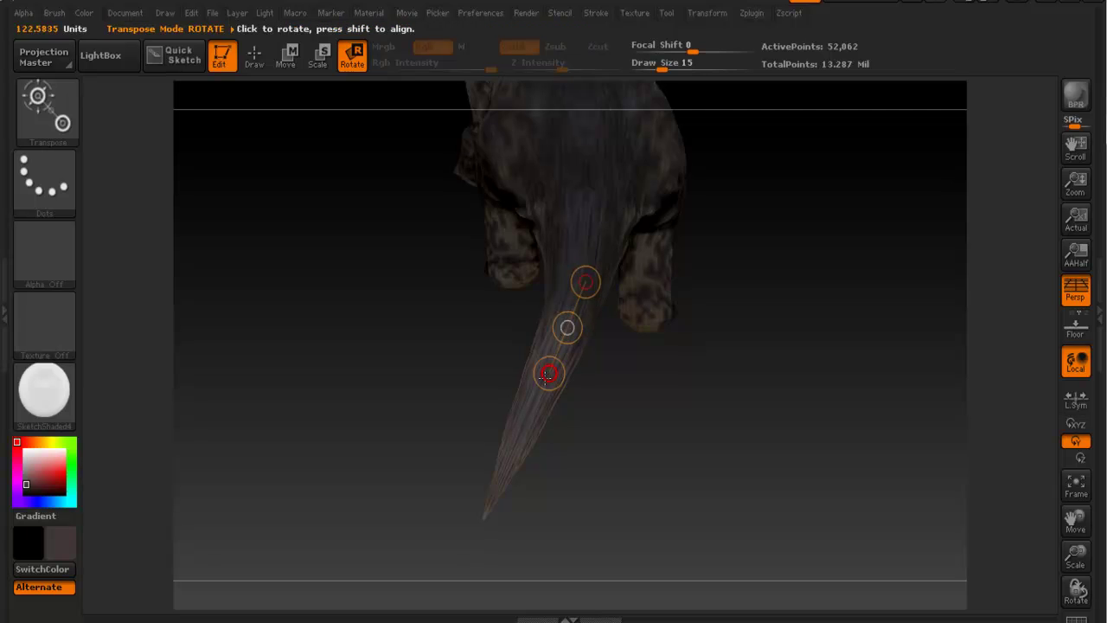
mouse_move(562, 295)
left_mouse_down()
mouse_move(531, 423)
mouse_move(495, 504)
mouse_move(487, 515)
mouse_move(442, 485)
mouse_move(455, 487)
left_mouse_up()
key("ctrl+z")
left_click_drag(590, 263, 551, 382)
left_click_drag(620, 386, 563, 422)
mouse_move(594, 369)
left_mouse_down()
mouse_move(645, 289)
mouse_move(689, 326)
mouse_move(679, 307)
mouse_move(676, 355)
mouse_move(623, 452)
mouse_move(640, 383)
left_mouse_up()
key("ctrl+z")
key("ctrl+z")
Step: Mask the tail to about its middle and rotate the outer half sideways into a curve
right_click_drag(640, 383, 638, 424, "ctrl")
mouse_move(568, 248)
left_mouse_down()
mouse_move(803, 307)
mouse_move(670, 449)
mouse_move(574, 429)
mouse_move(592, 424)
left_mouse_up()
left_click_drag(710, 362, 761, 237)
left_click_drag(716, 307, 698, 347)
right_click_drag(698, 347, 674, 267, "alt")
left_click_drag(447, 352, 483, 368, "ctrl")
left_click_drag(562, 327, 519, 407)
mouse_move(476, 342)
left_mouse_down()
mouse_move(410, 540)
mouse_move(345, 494)
left_mouse_up()
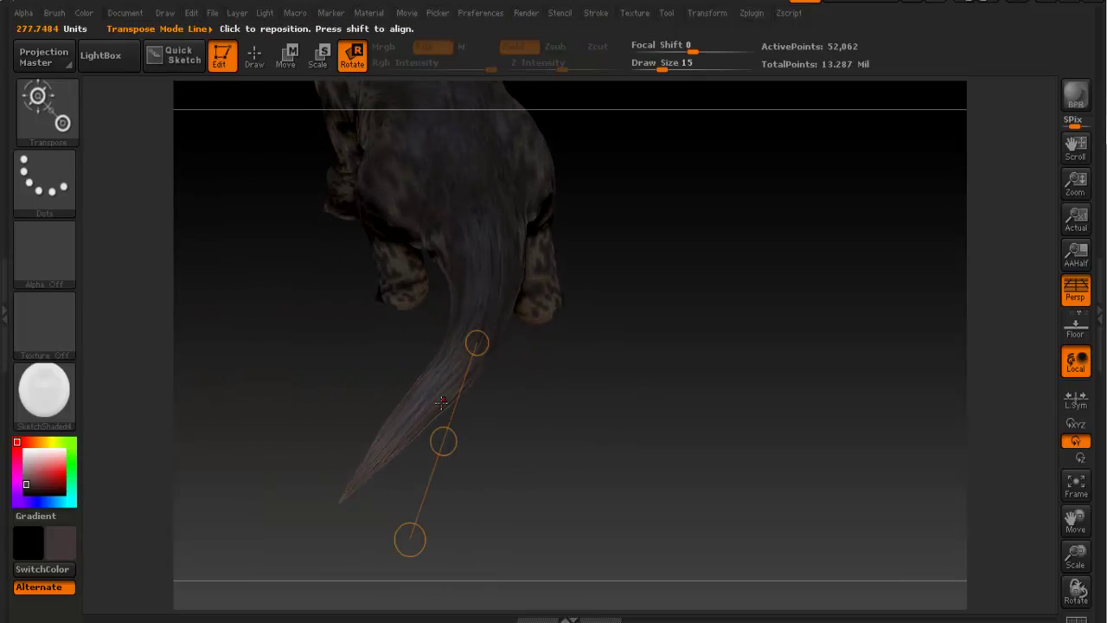
Step: Isolate the end section of the tail with a mask from the side view
left_click_drag(540, 409, 726, 267)
left_click_drag(658, 346, 692, 299)
mouse_move(535, 398)
left_mouse_down("ctrl")
mouse_move(579, 414)
mouse_move(618, 400)
left_mouse_up("ctrl")
left_click_drag(651, 424, 654, 405)
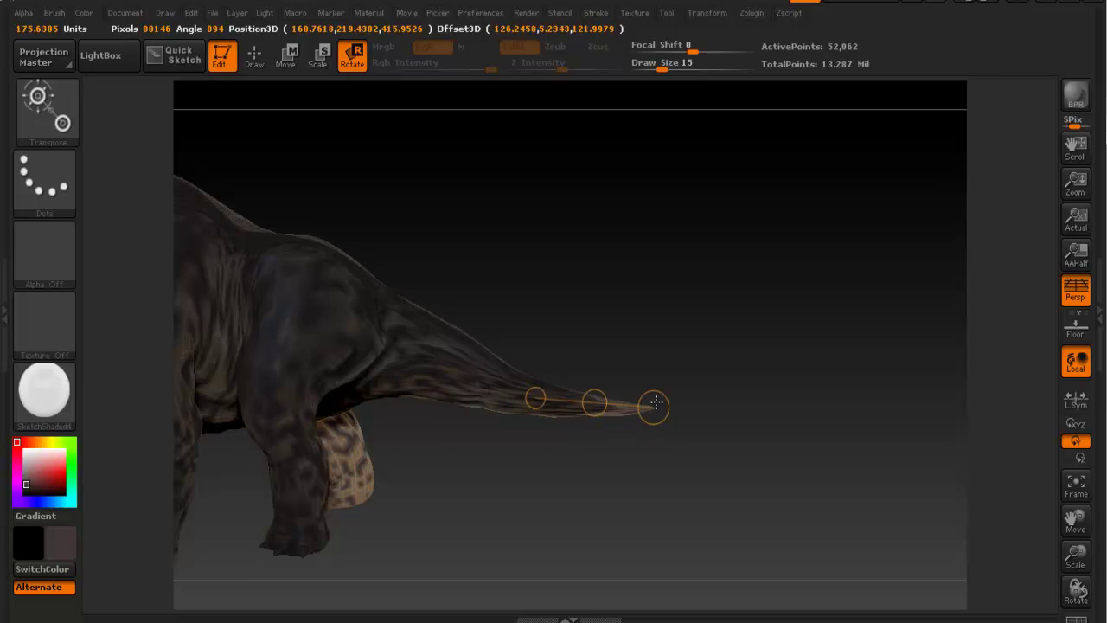
left_click_drag(489, 386, 521, 394, "ctrl")
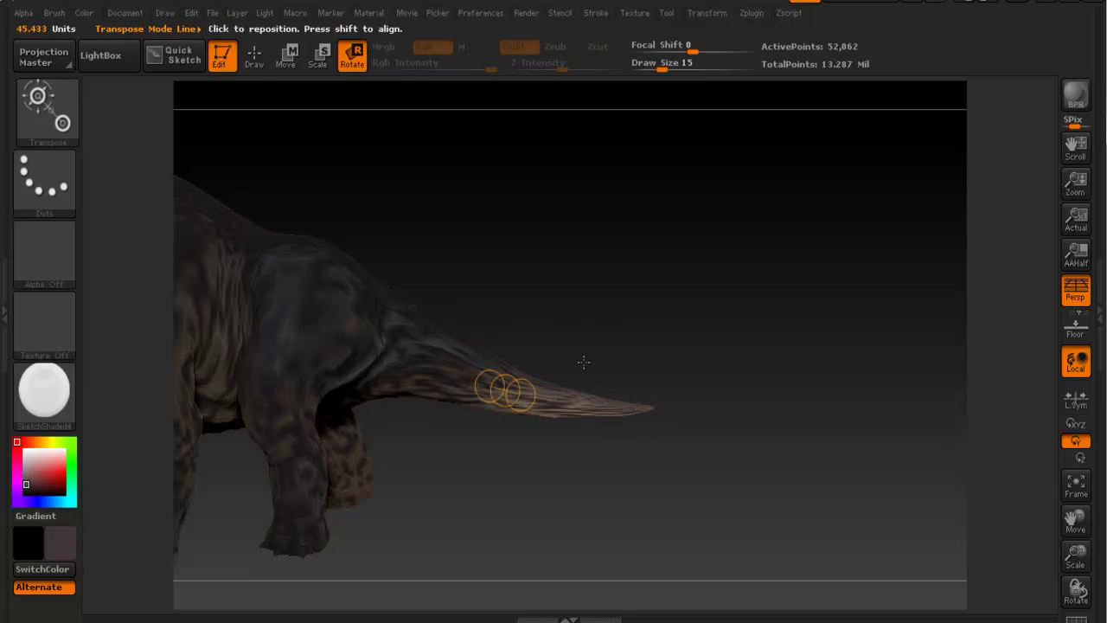
Step: Refine the tail mask, draw a transpose line along the tail tip, and rotate the tip upward
key("q")
mouse_move(477, 298)
left_mouse_down("ctrl")
mouse_move(556, 465)
mouse_move(542, 455)
left_mouse_up("ctrl")
left_click_drag(615, 329, 565, 452)
key("r")
left_click_drag(490, 459, 448, 536)
right_click_drag(567, 458, 605, 355, "ctrl")
left_click_drag(605, 356, 706, 368)
mouse_move(672, 413)
left_mouse_down()
mouse_move(689, 389)
mouse_move(679, 403)
left_mouse_up()
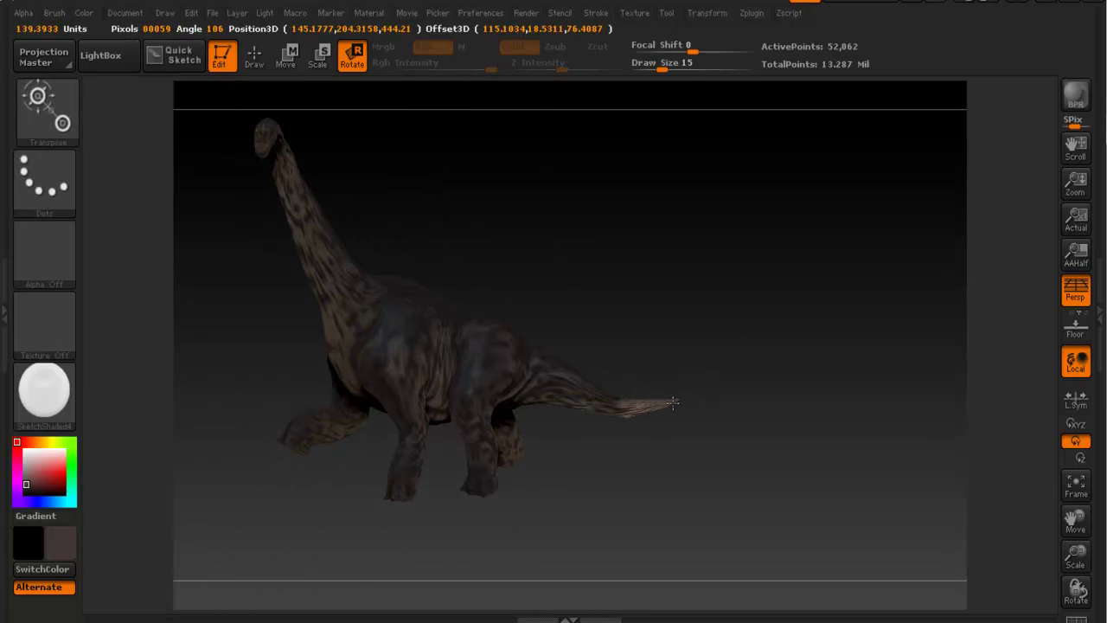
Step: Mask the body and neck base, draw a transpose line up the neck to the head, and rotate the upper neck
left_click_drag(612, 328, 665, 293, "alt")
right_click_drag(665, 293, 570, 232, "ctrl")
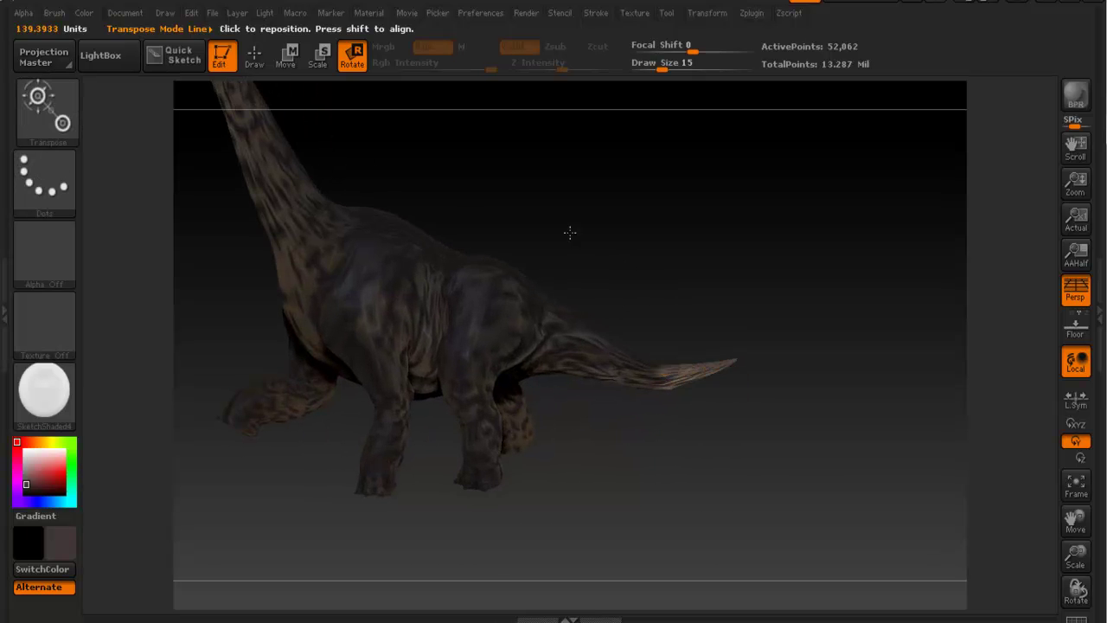
left_click_drag(570, 232, 661, 316)
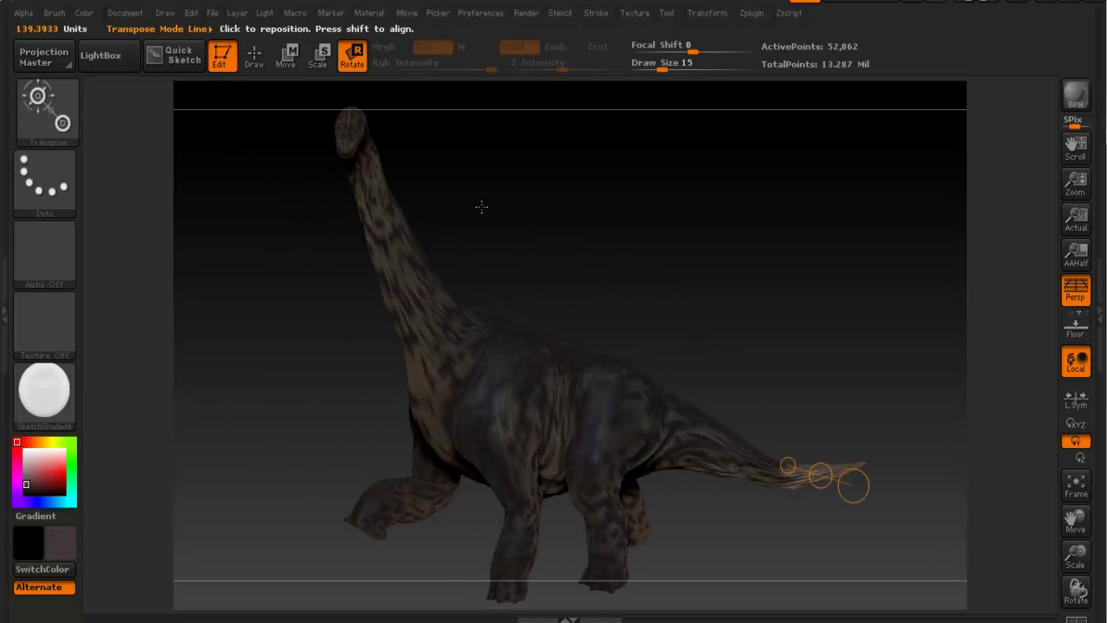
left_click_drag(521, 223, 548, 221)
left_click_drag(459, 279, 453, 263, "ctrl")
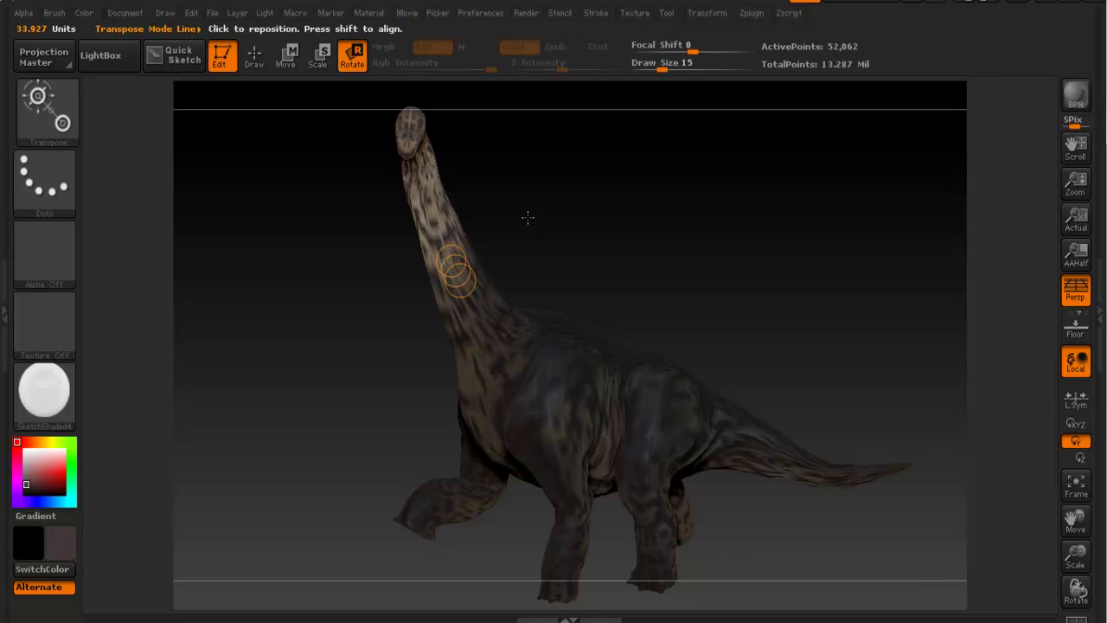
left_click_drag(498, 190, 556, 200)
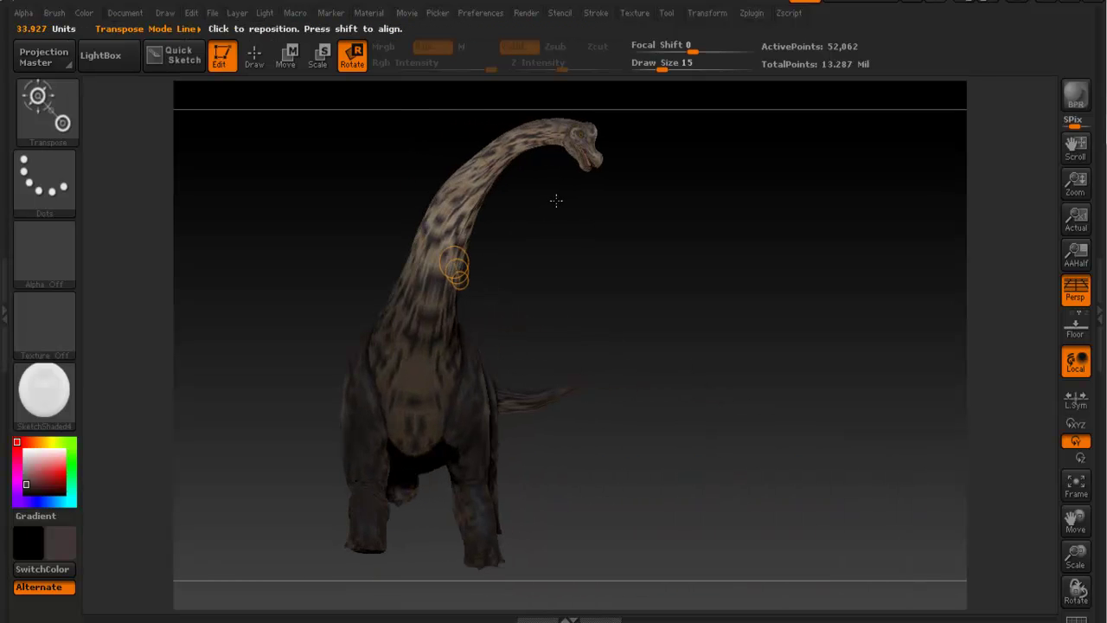
left_click_drag(653, 178, 657, 261, "alt")
left_click_drag(519, 160, 692, 341, "ctrl+alt")
left_click_drag(428, 356, 551, 204)
mouse_move(579, 297)
left_mouse_down()
mouse_move(539, 274)
mouse_move(548, 264)
left_mouse_up()
left_click_drag(470, 193, 531, 211)
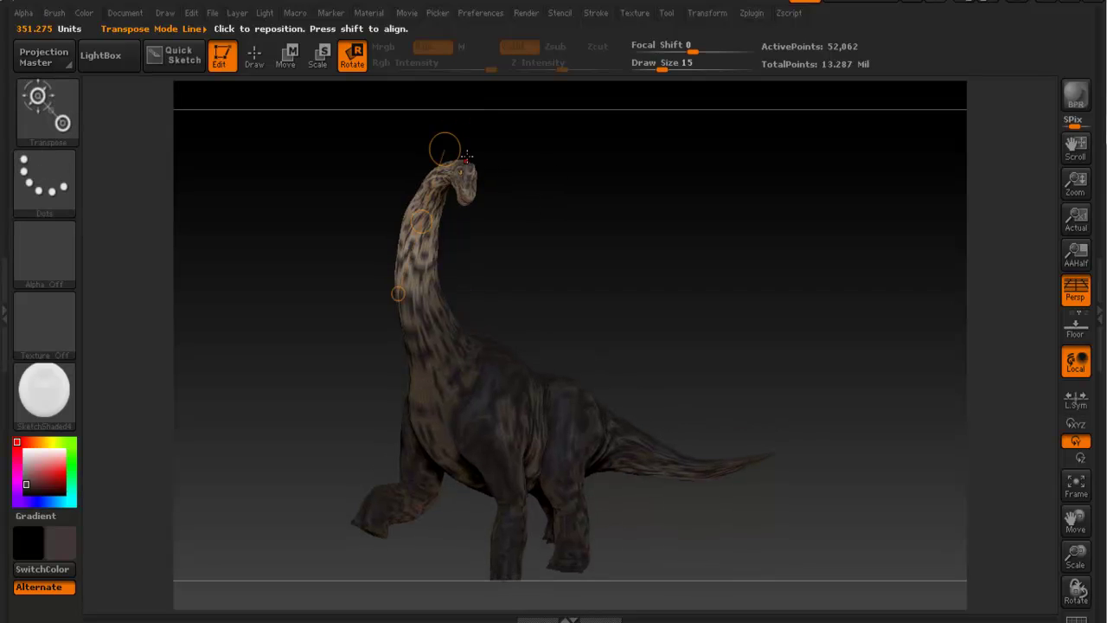
left_click_drag(444, 148, 447, 151)
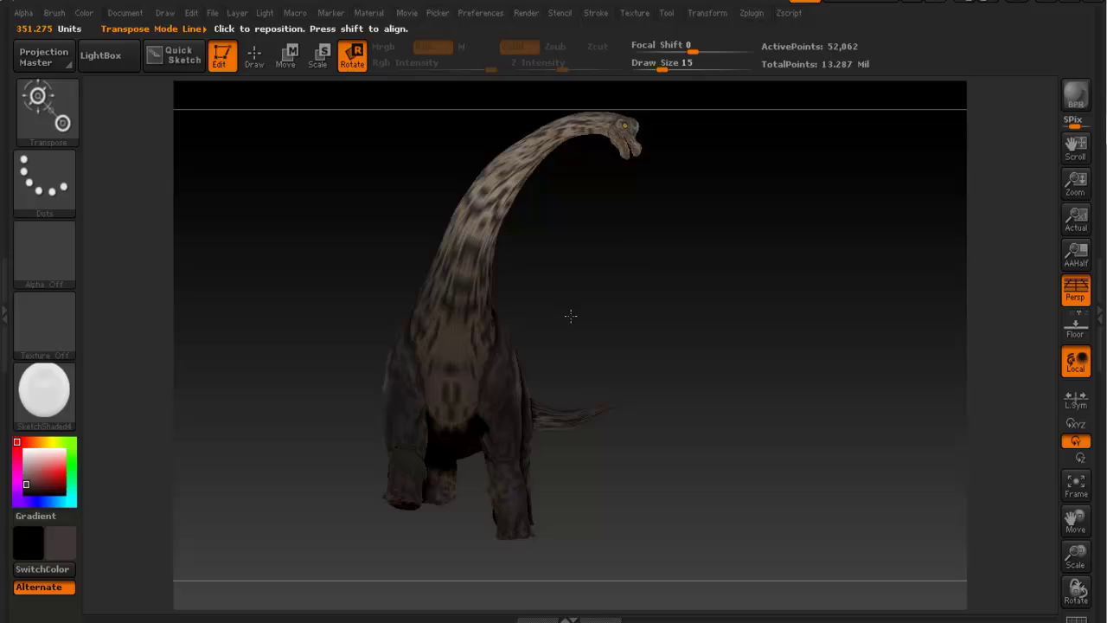
Step: Draw a transpose line from the left front knee to the foot and rotate the lower leg inward
left_click_drag(571, 316, 594, 373, "alt")
mouse_move(489, 358)
left_mouse_down()
mouse_move(493, 444)
mouse_move(528, 454)
left_mouse_up()
mouse_move(488, 414)
left_mouse_down()
mouse_move(498, 497)
mouse_move(497, 486)
mouse_move(477, 488)
mouse_move(487, 491)
left_mouse_up()
mouse_move(655, 443)
left_mouse_down()
mouse_move(627, 452)
mouse_move(660, 441)
mouse_move(650, 442)
left_mouse_up()
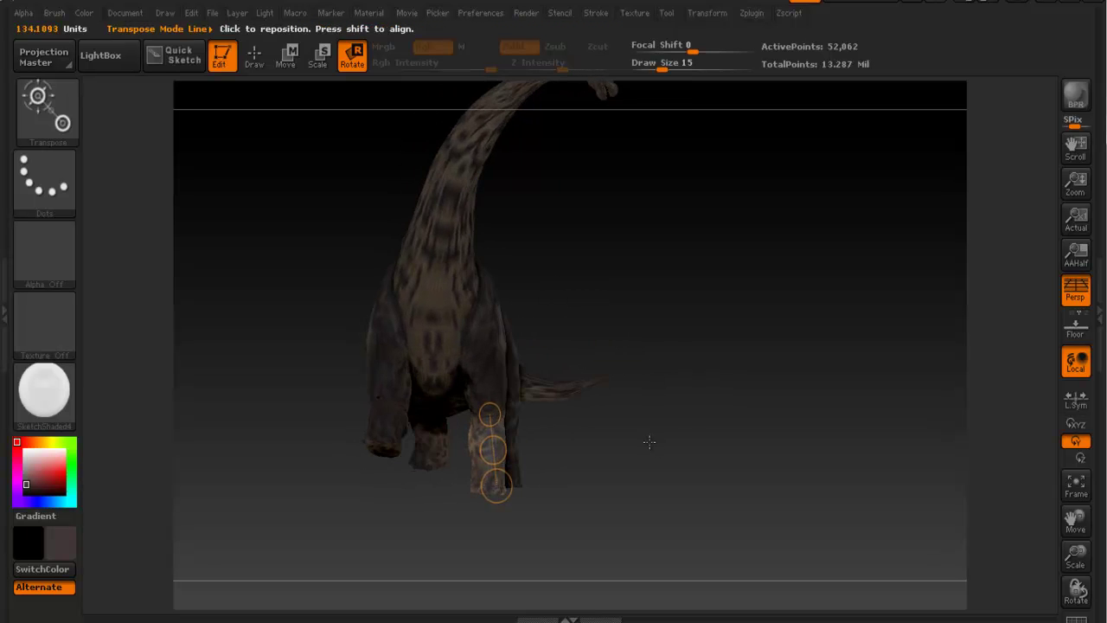
left_click_drag(505, 485, 493, 489)
Step: Return to Draw mode, clear the mask, and frame the left flank between the front and hind legs
left_click_drag(676, 436, 595, 443)
mouse_move(648, 258)
left_mouse_down("alt")
mouse_move(624, 333)
mouse_move(622, 280)
mouse_move(590, 262)
mouse_move(644, 250)
left_mouse_up("alt")
left_click(260, 59)
left_click_drag(606, 282, 530, 171, "alt")
left_click_drag(613, 170, 679, 243, "ctrl")
right_click_drag(557, 318, 567, 264, "ctrl")
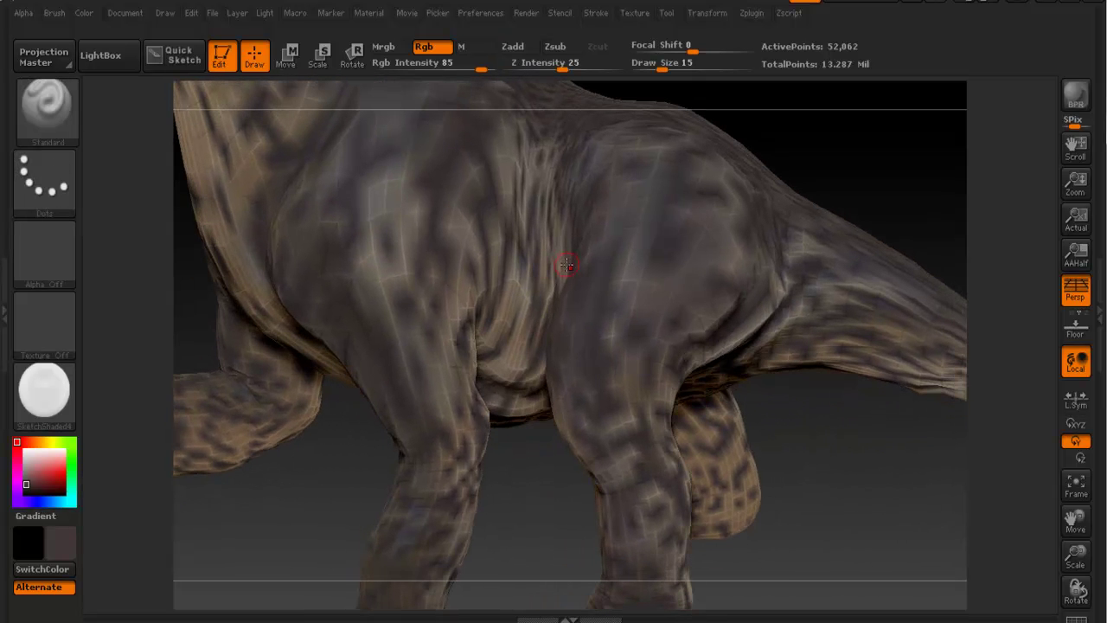
Step: Set the brush draw size to 30 and smooth the distorted skin folds on the flank between the front and hind legs
key("space")
left_click_drag(534, 273, 542, 272)
key("shift")
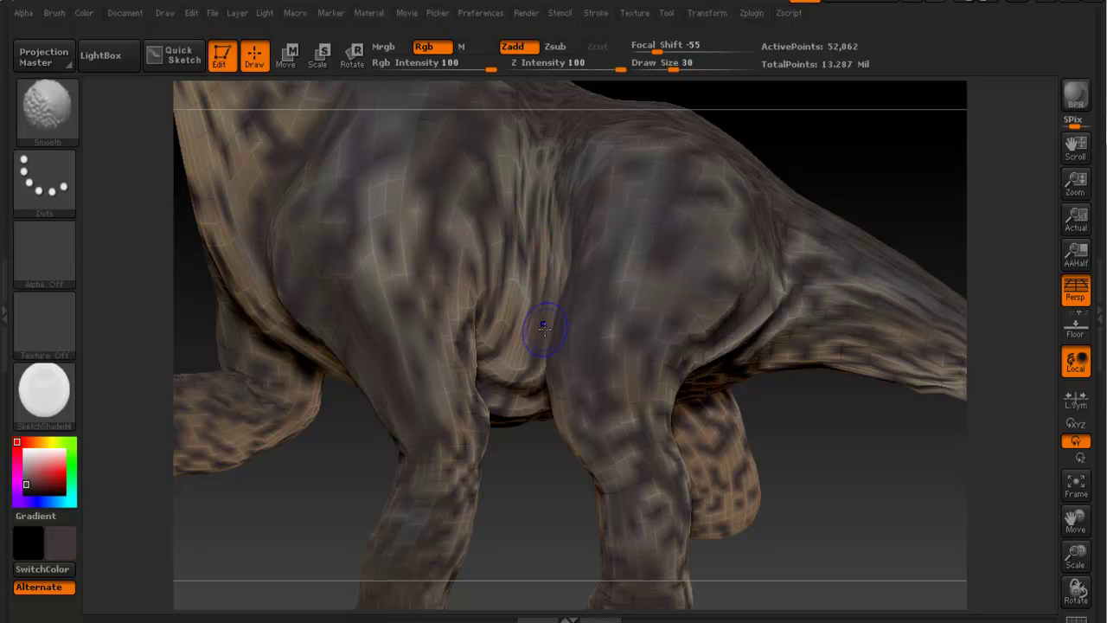
Step: Enter Rotate mode and apply a topological mask over the body and down most of the tail
right_click_drag(711, 302, 545, 301, "ctrl")
right_click_drag(799, 285, 545, 296, "alt")
right_click_drag(545, 296, 625, 287)
right_click_drag(890, 264, 770, 303, "alt")
right_click_drag(440, 299, 674, 302, "alt")
mouse_move(367, 233)
right_mouse_down()
mouse_move(482, 257)
mouse_move(613, 342)
mouse_move(645, 333)
mouse_move(449, 299)
mouse_move(677, 368)
mouse_move(521, 281)
right_mouse_up()
right_click_drag(535, 339, 619, 363, "ctrl")
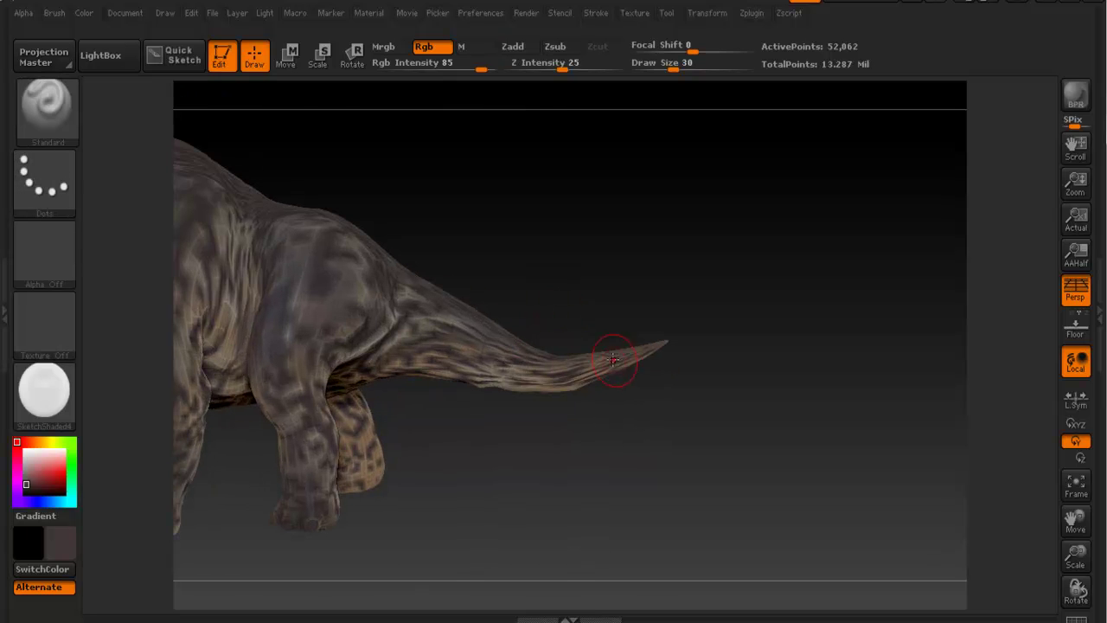
left_click(355, 57)
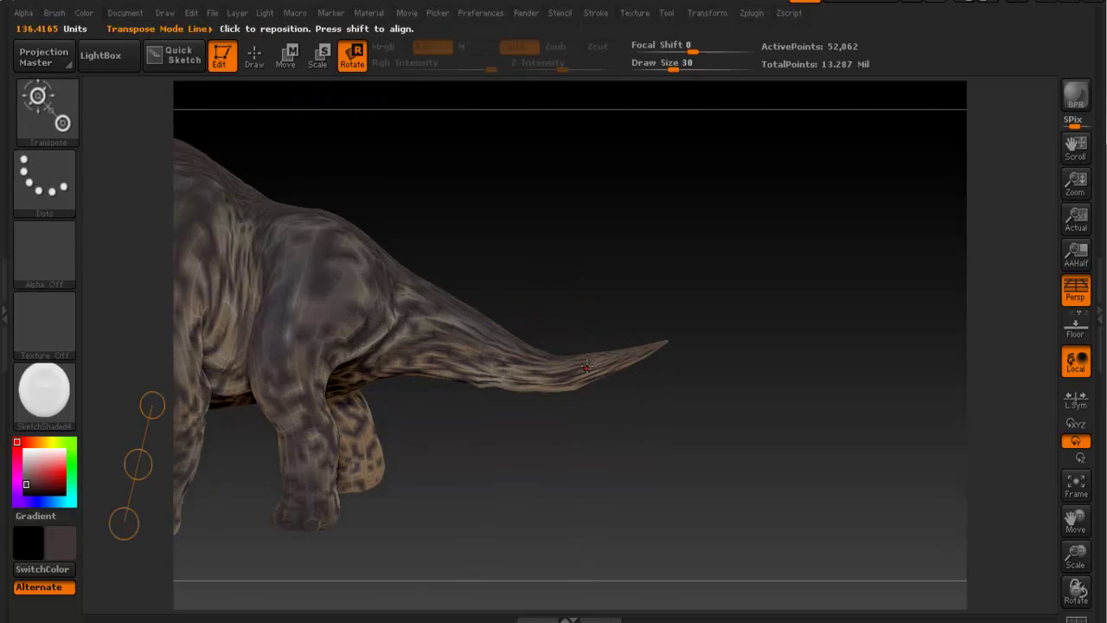
left_click_drag(535, 365, 577, 364, "ctrl")
left_click_drag(504, 381, 537, 389, "ctrl")
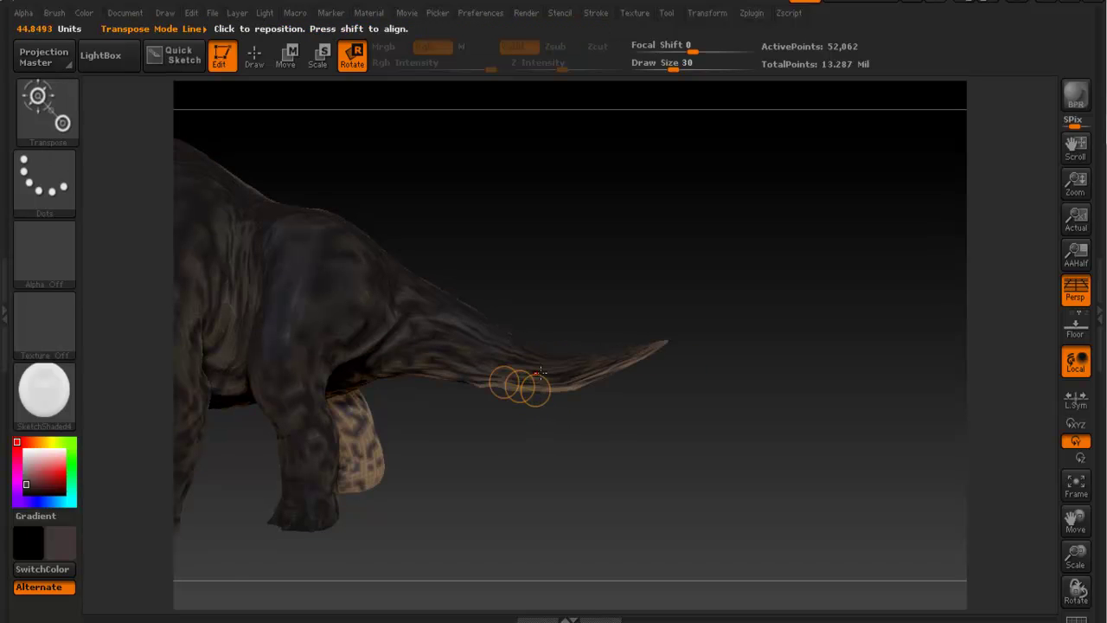
Step: Return to Draw mode, extend the mask over the whole dinosaur, and unmask only the tip of the tail
right_click_drag(554, 370, 558, 267, "ctrl")
right_click_drag(488, 265, 602, 294, "alt")
left_click(261, 53)
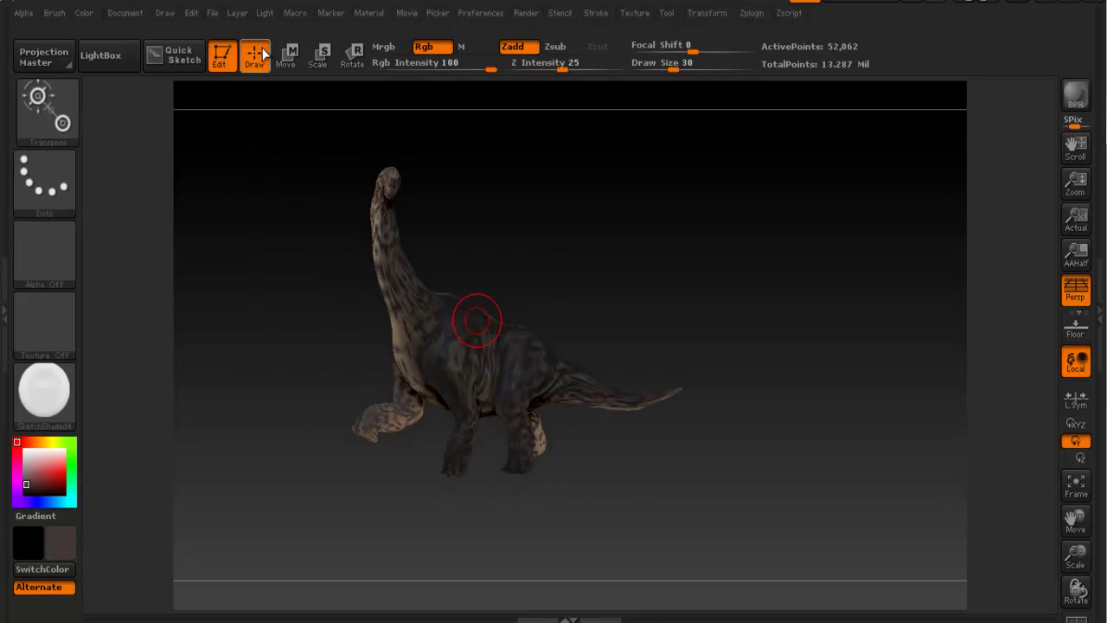
mouse_move(306, 135)
left_mouse_down("ctrl")
mouse_move(585, 447)
mouse_move(654, 556)
left_mouse_up("ctrl")
right_click_drag(706, 413, 946, 421, "alt")
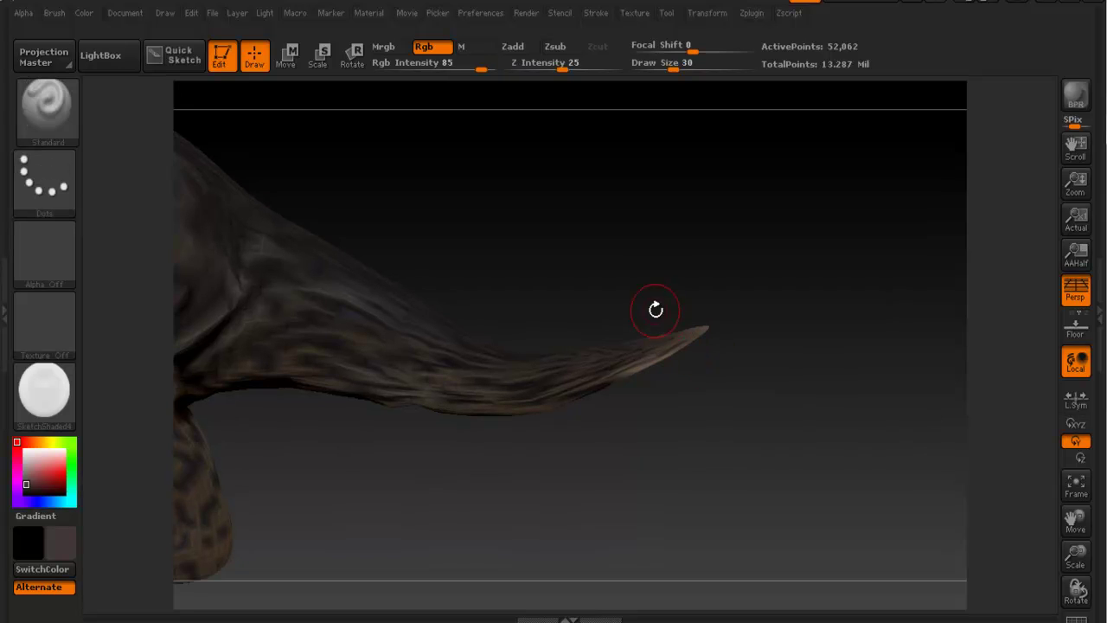
left_click_drag(668, 339, 692, 350, "ctrl+alt")
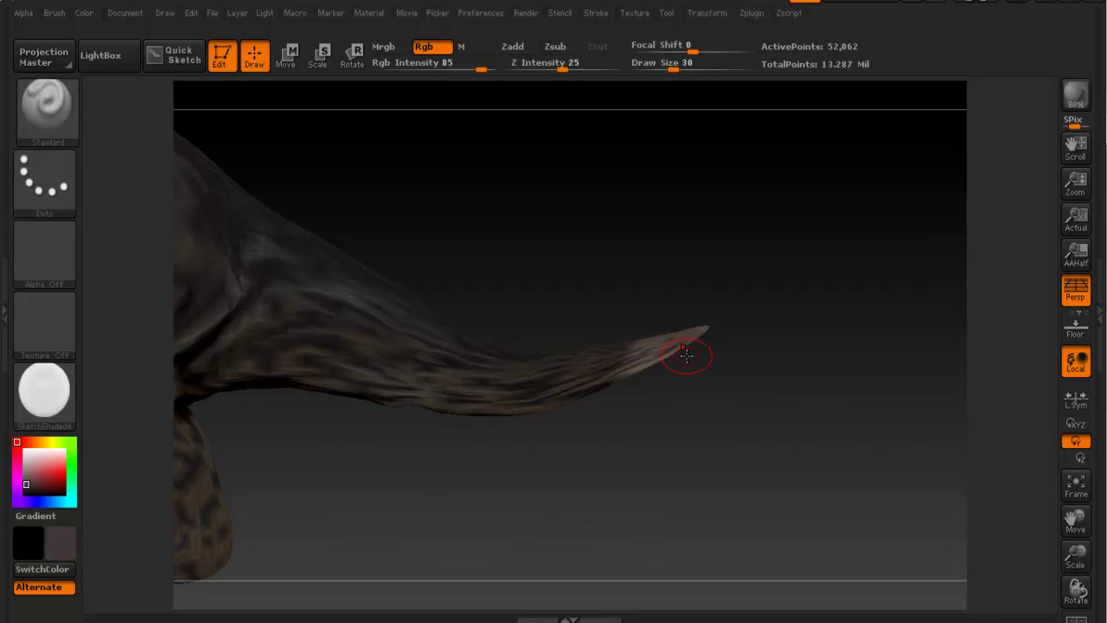
Step: Draw a transpose line along the unmasked tail tip and rotate the tip further upward
key("r")
mouse_move(626, 369)
left_mouse_down()
mouse_move(724, 327)
mouse_move(690, 294)
mouse_move(698, 304)
left_mouse_up()
right_click_drag(783, 366, 694, 321, "ctrl")
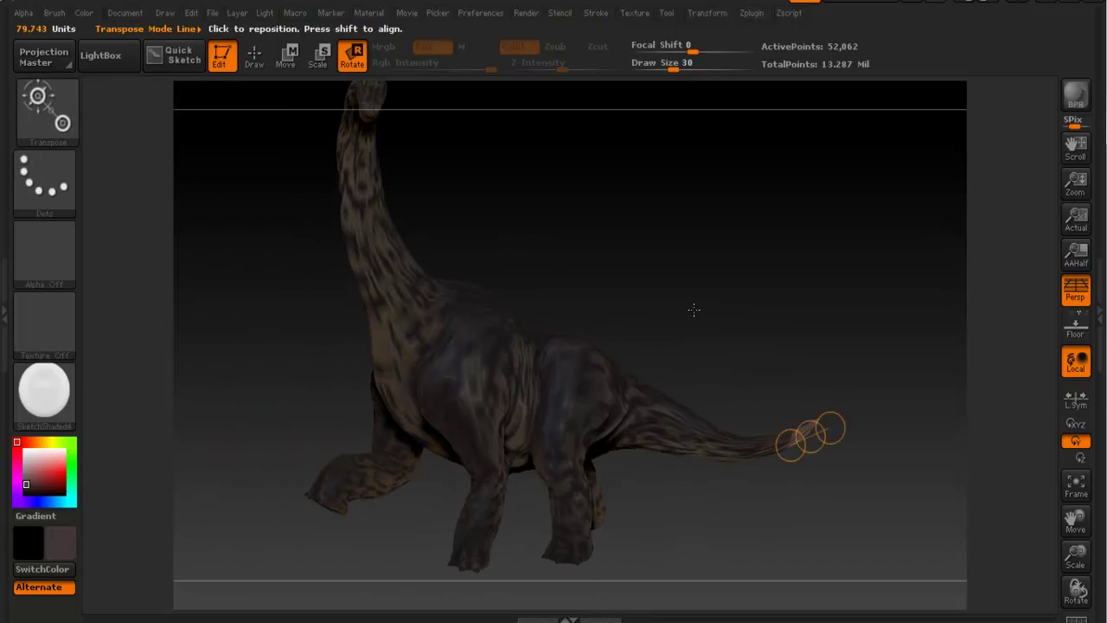
right_click_drag(665, 271, 462, 176, "ctrl")
Step: Return to Draw mode, clear the mask, and frame the whole posed dinosaur
left_click(259, 59)
left_click_drag(614, 204, 662, 265, "ctrl")
right_click_drag(622, 258, 579, 231, "alt")
right_click_drag(530, 239, 588, 239)
mouse_move(589, 240)
left_mouse_down()
mouse_move(619, 278)
mouse_move(753, 302)
mouse_move(767, 291)
mouse_move(563, 272)
mouse_move(575, 252)
left_mouse_up()
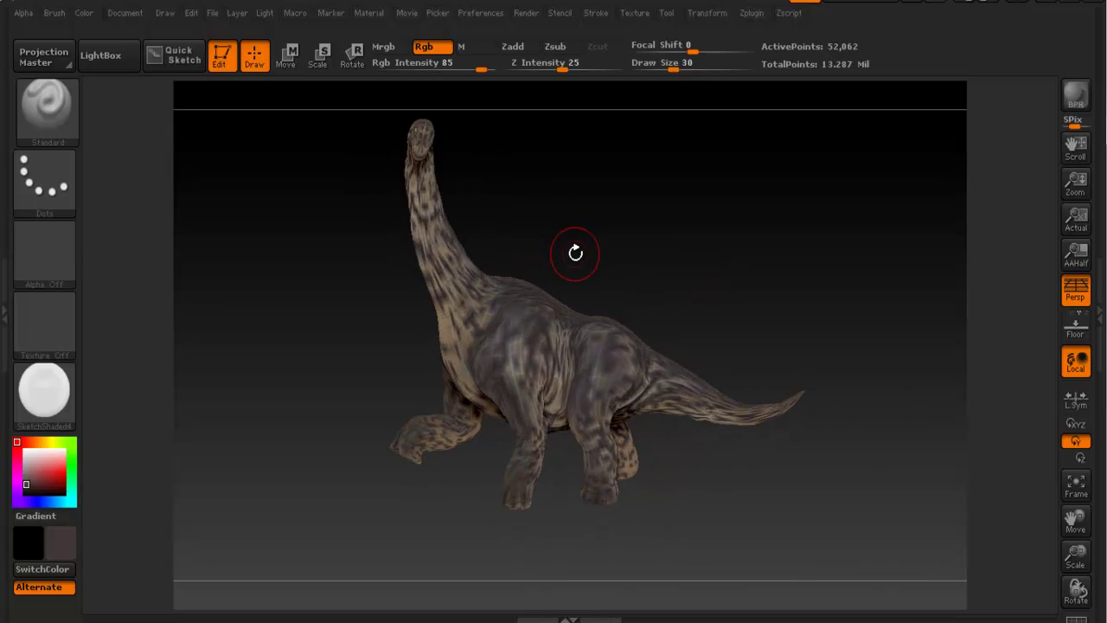
Step: Raise the model's subdivision by three levels to bring back the fine skin detail
key("d")
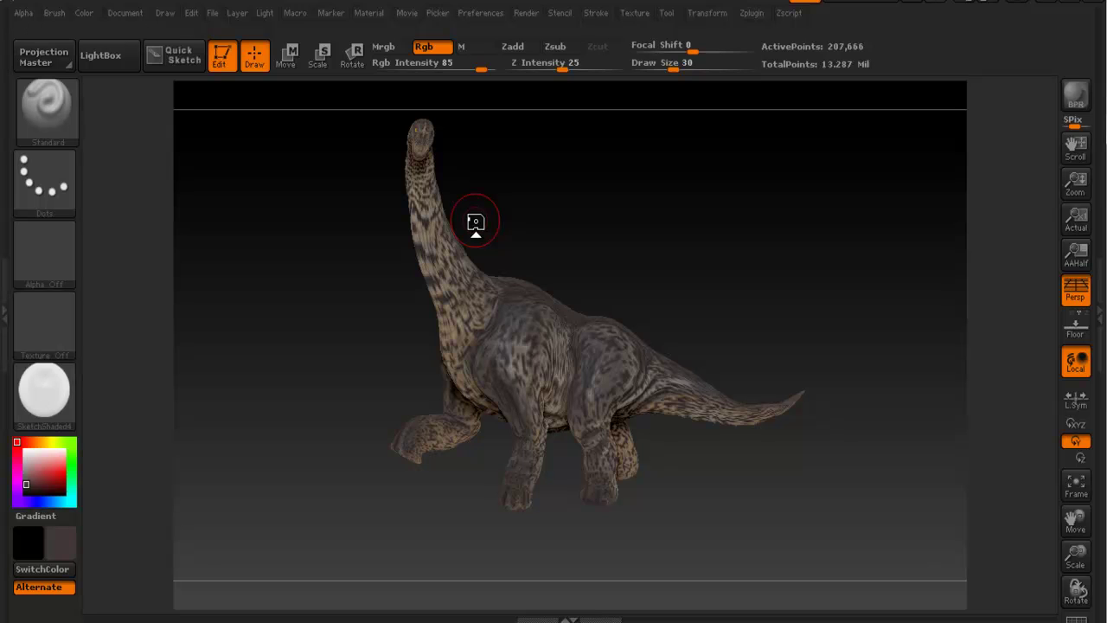
key("d")
key("d")
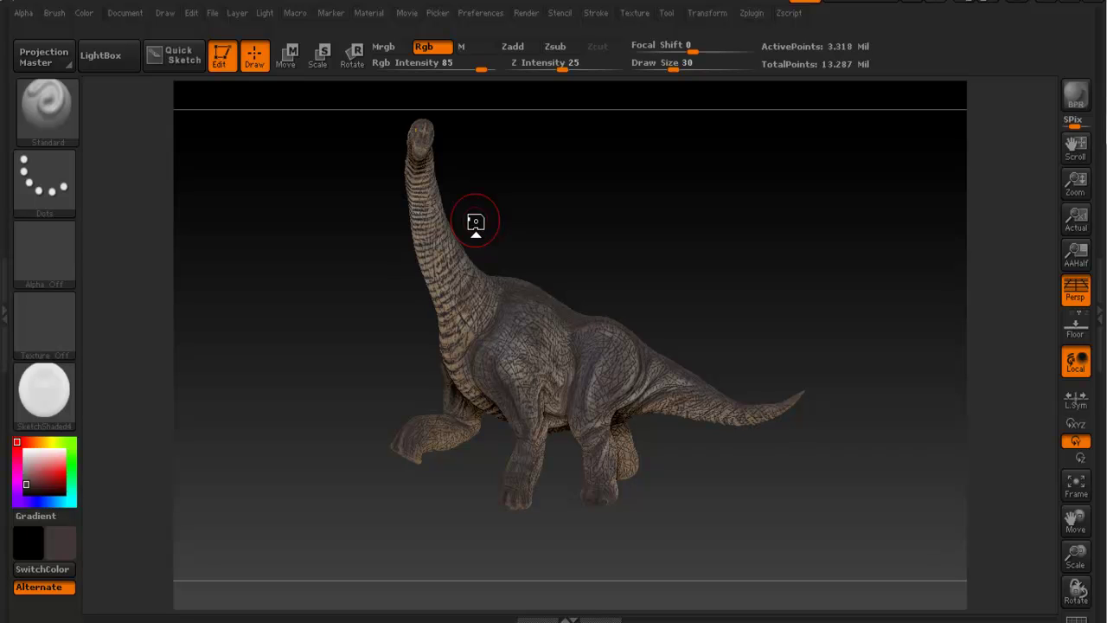